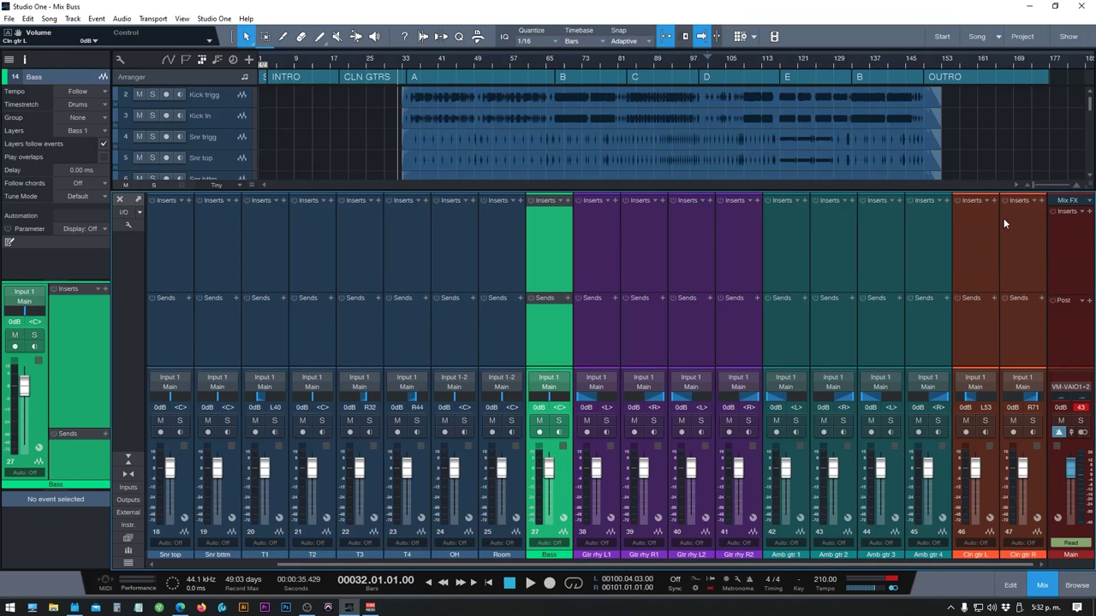
Step: Clear the Main channel's clip indicator, look over the arrangement tracks, and play the song from bar 32 to check the Main level
click(1081, 408)
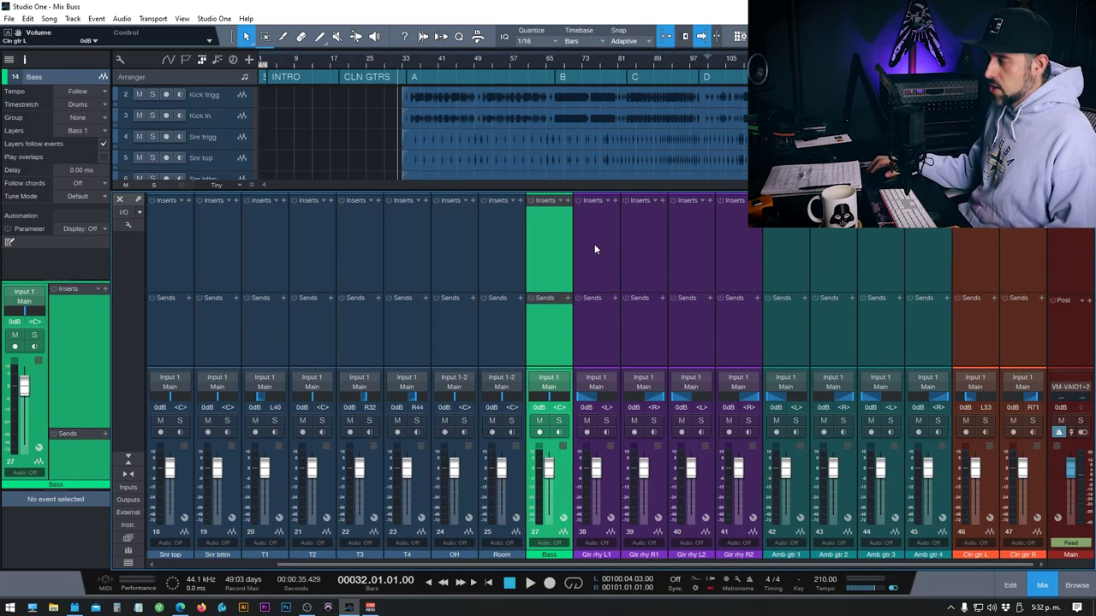
key(F3)
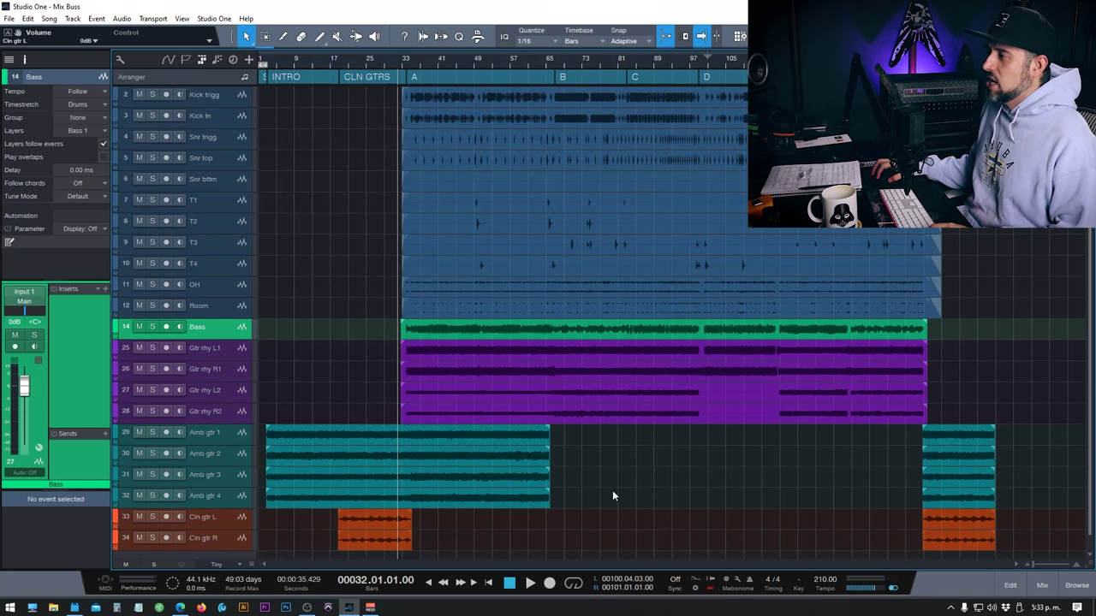
drag(604, 550, 596, 484)
key(F3)
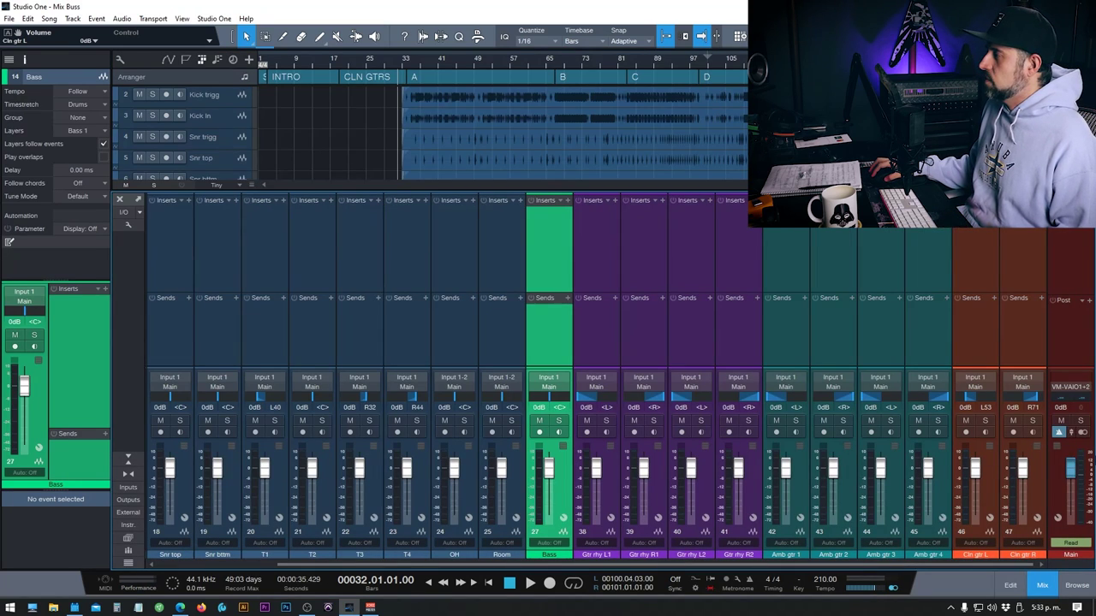
key(space)
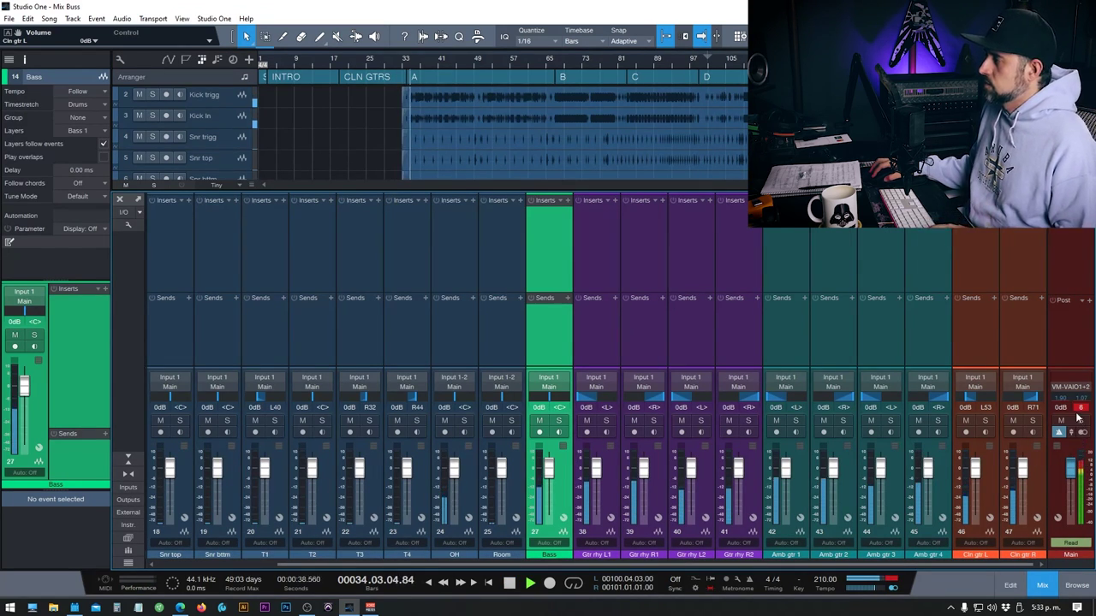
key(space)
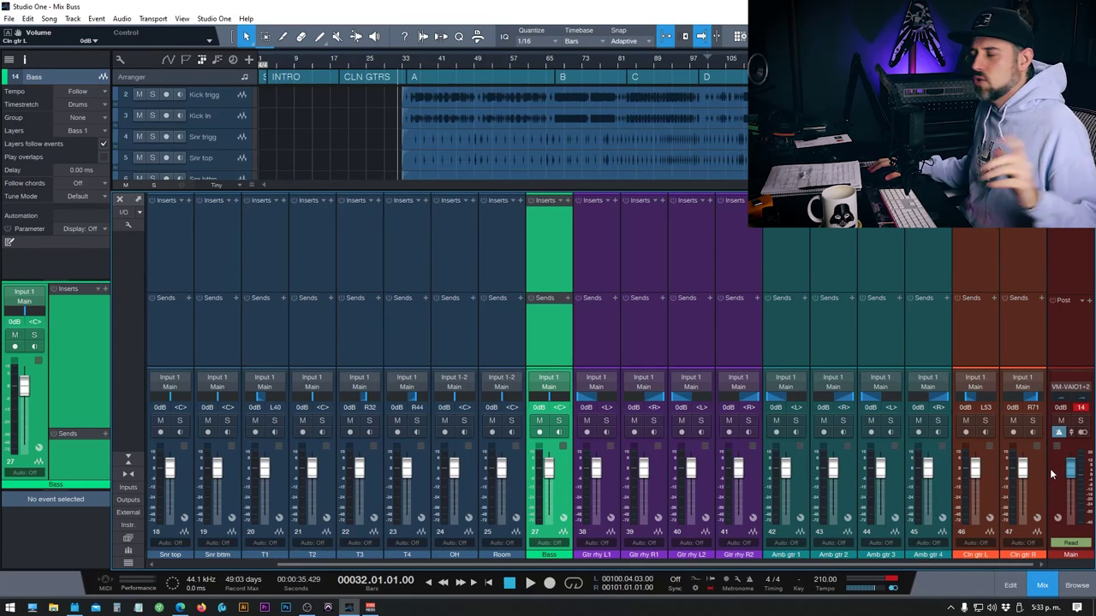
Step: Review the Main meter's scale options and play the song from bar 32 to read its level
mouse_move(1081, 507)
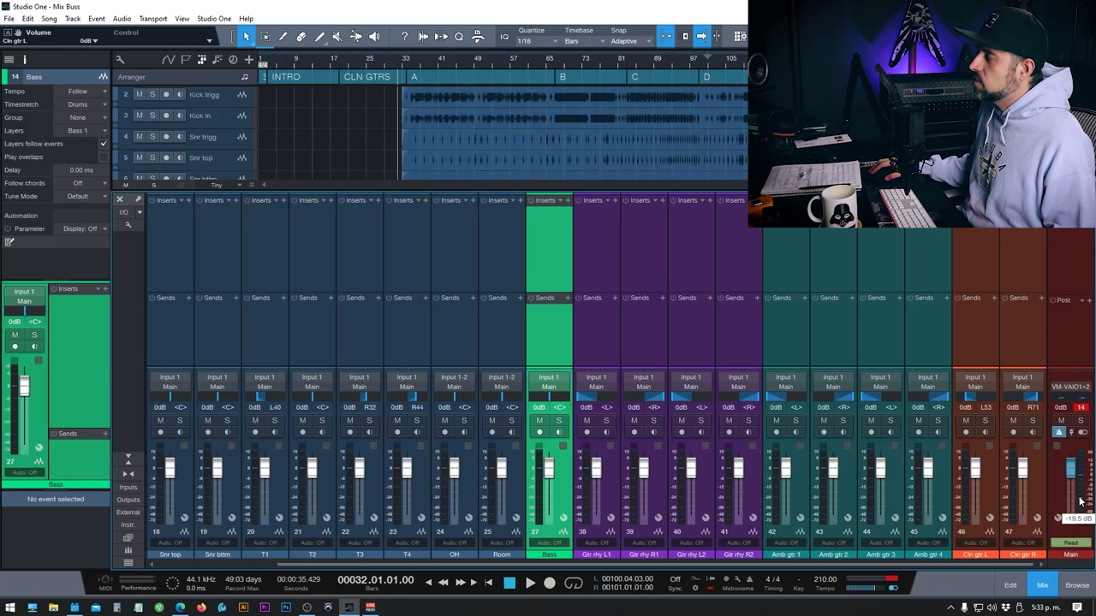
right_click(1081, 496)
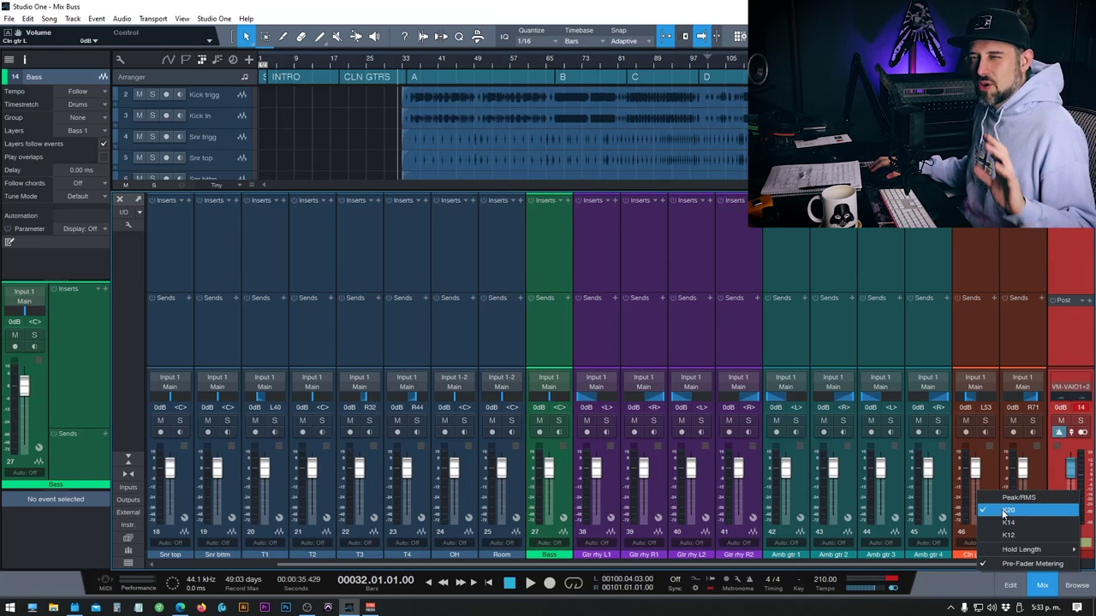
click(1033, 463)
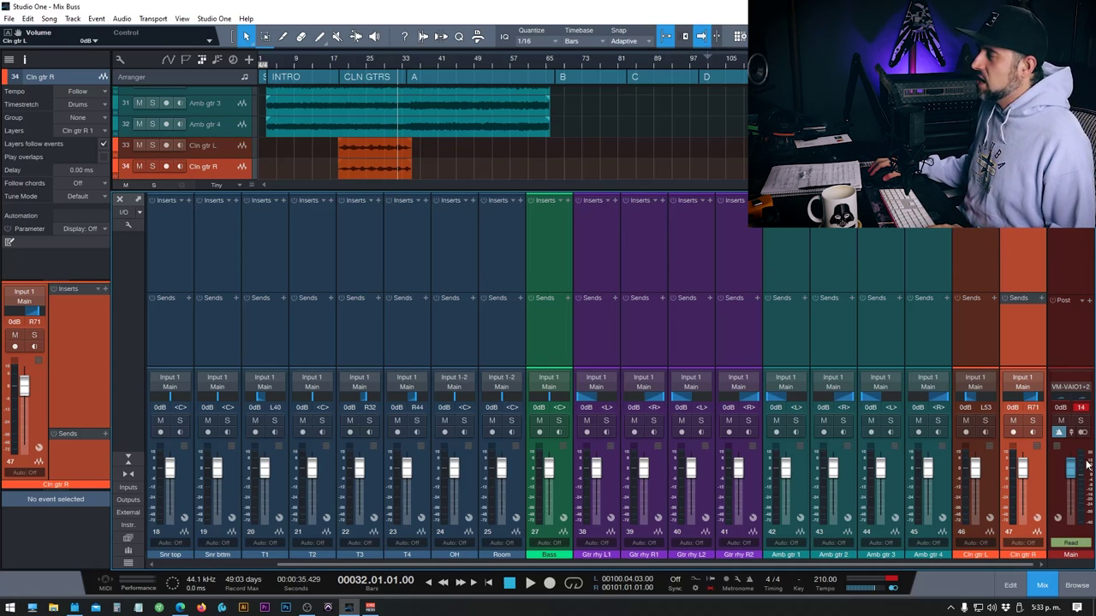
key(space)
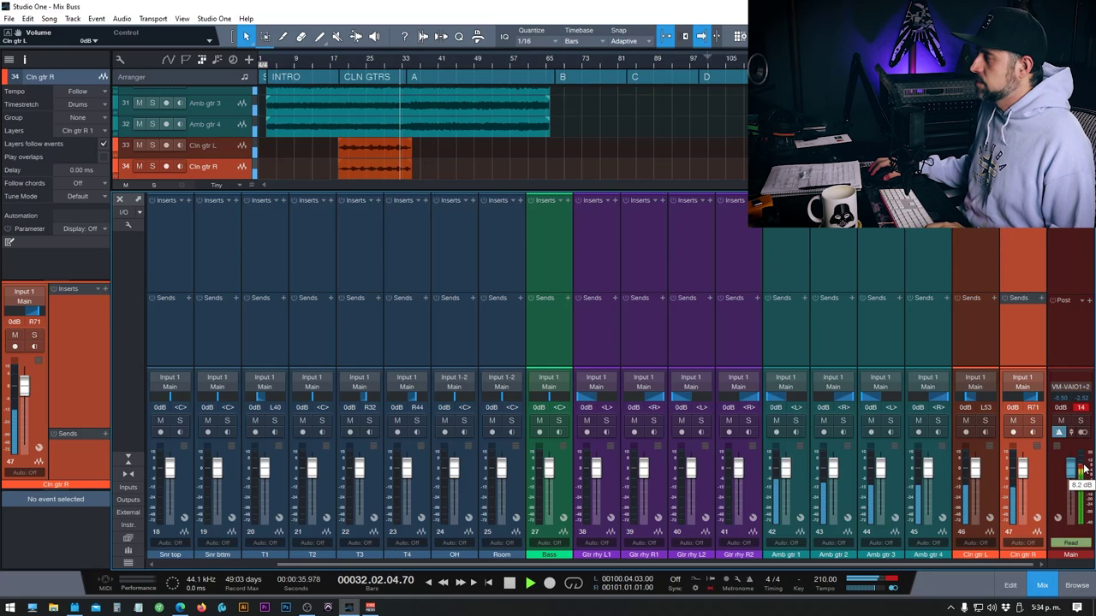
key(space)
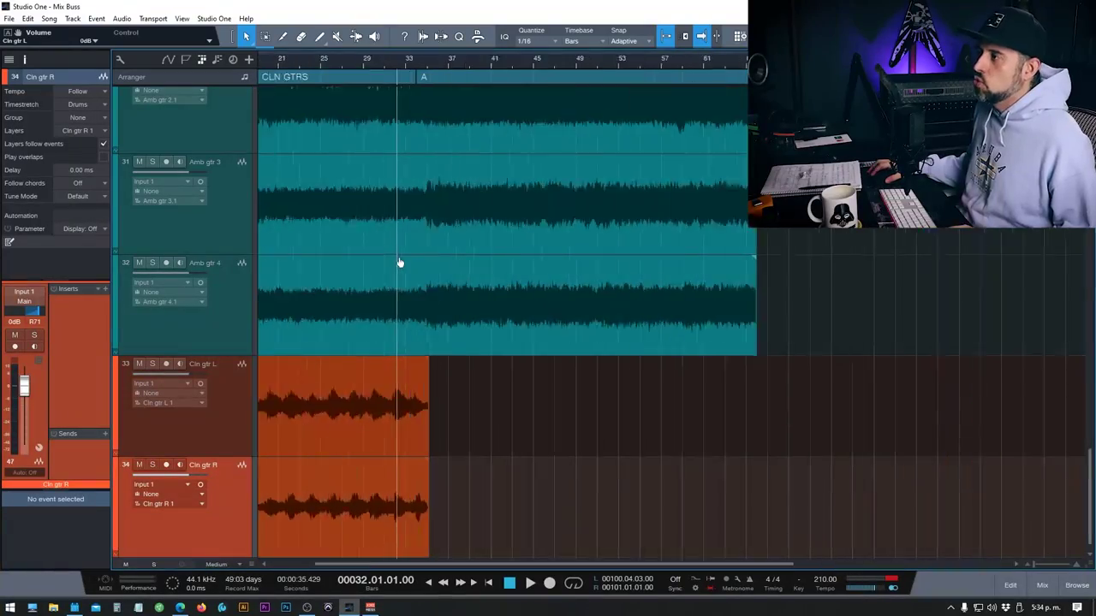
Step: Examine the ambient and clean guitar waveforms around bars 31 to 38 at larger track heights, and bring the console back
scroll(556, 261, up, 5)
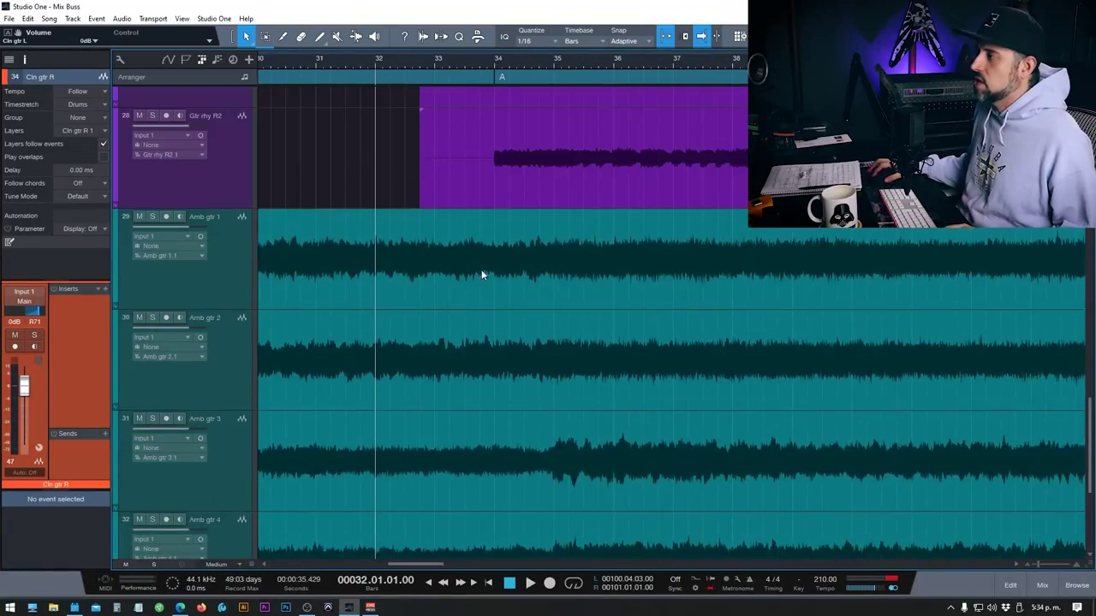
scroll(547, 258, up, 4)
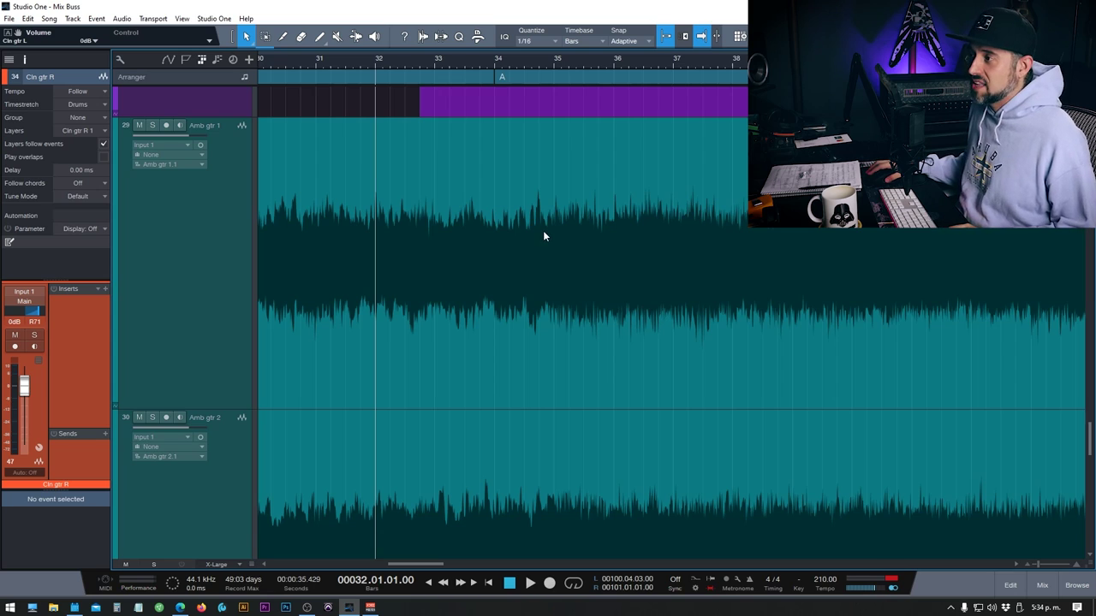
scroll(542, 231, down, 1)
scroll(539, 235, down, 1)
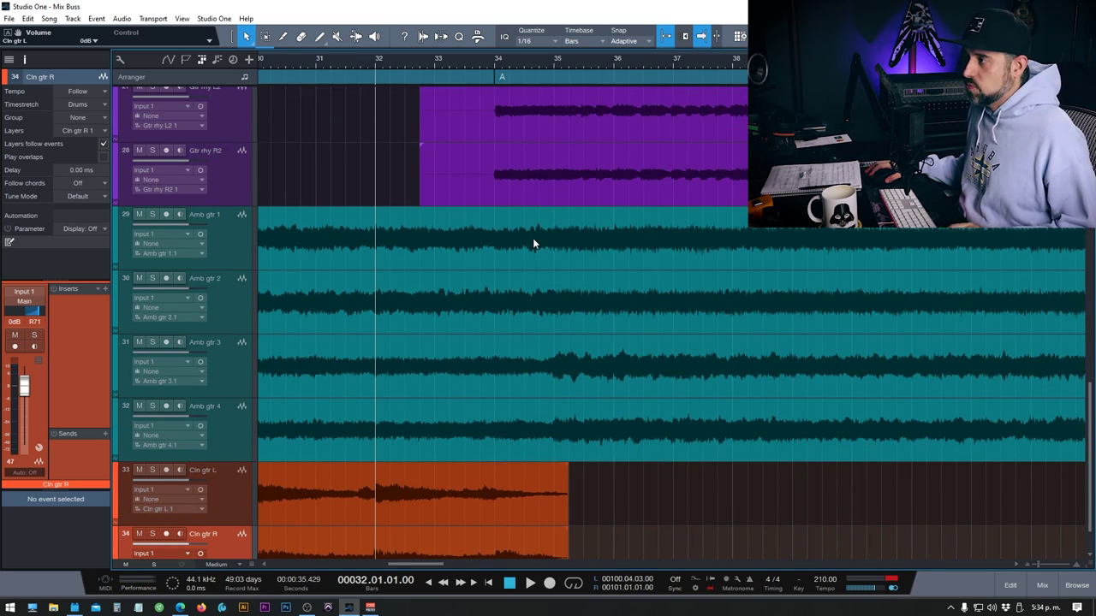
scroll(533, 238, down, 1)
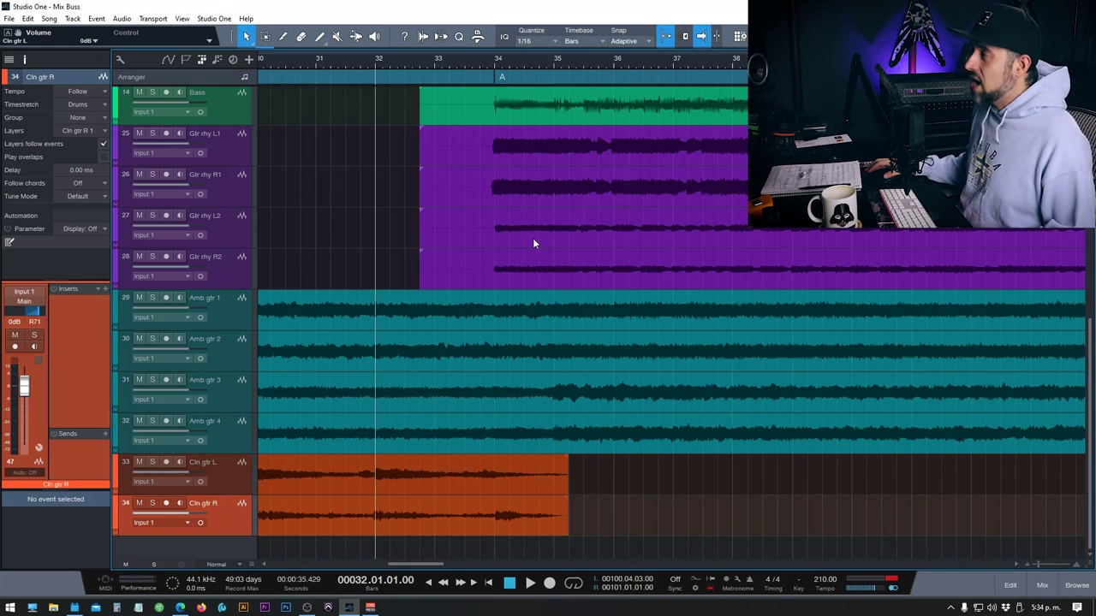
key(F3)
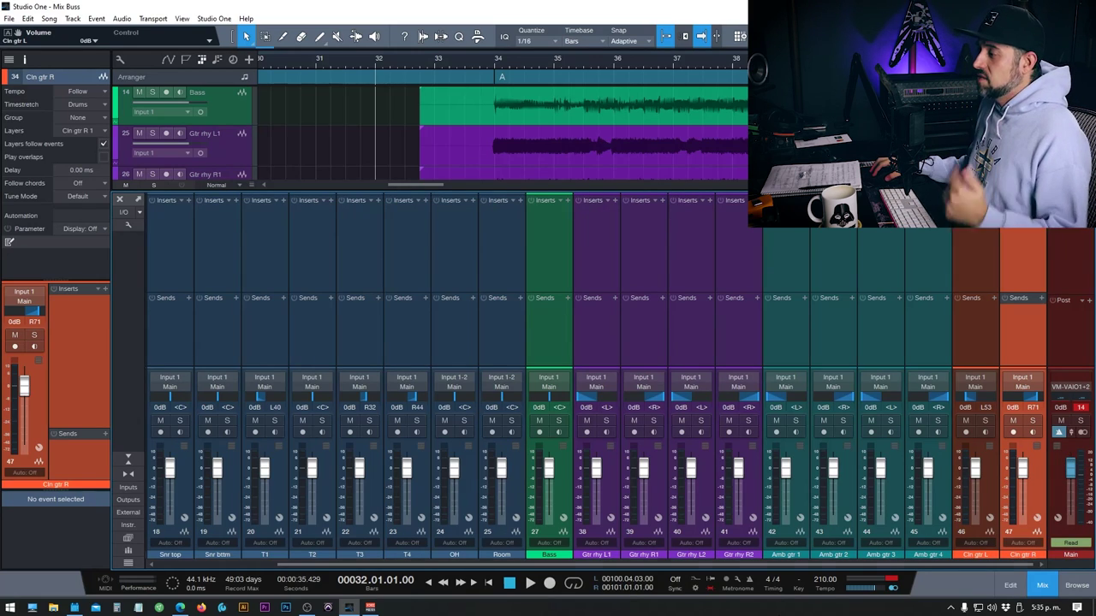
Step: Examine the drum track waveforms across sections A and B in the arrangement, and return to the drum channels in the console
drag(741, 563, 582, 580)
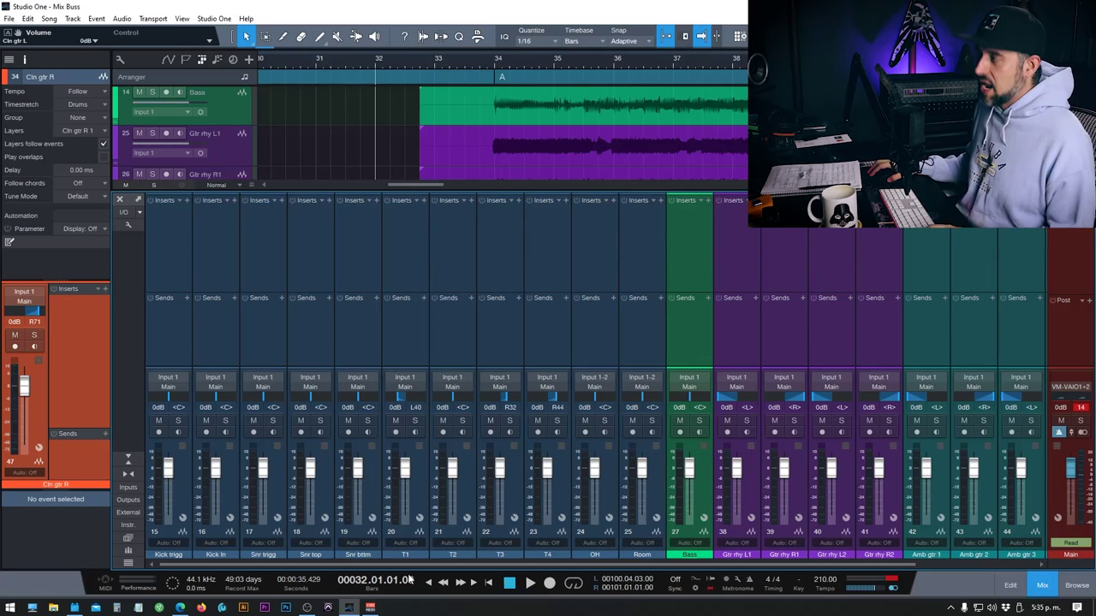
key(F3)
scroll(563, 257, up, 6)
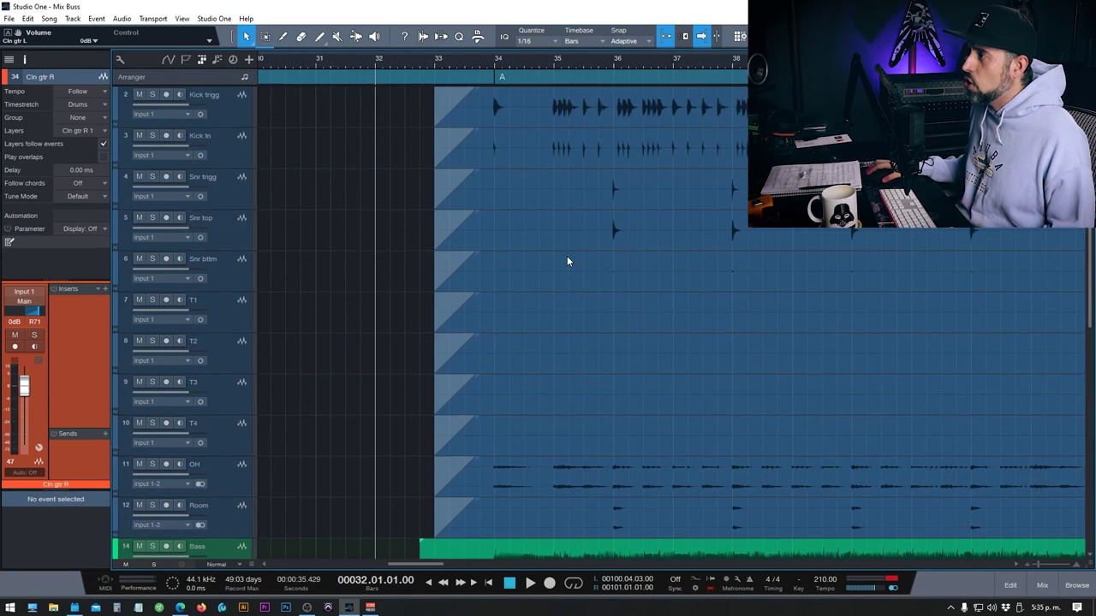
click(574, 125)
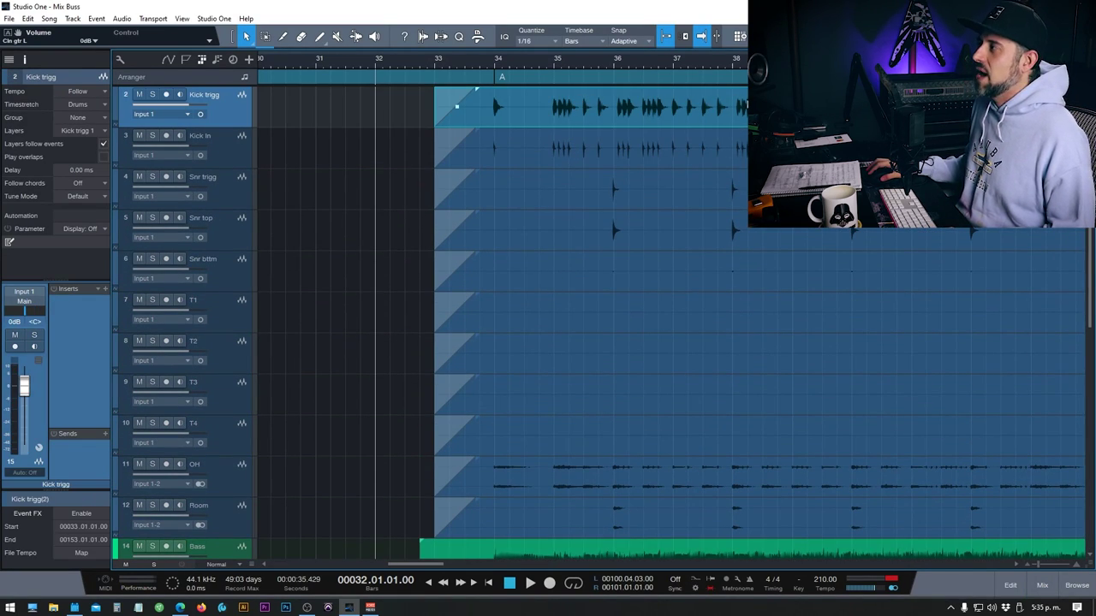
key(w)
key(w)
key(w)
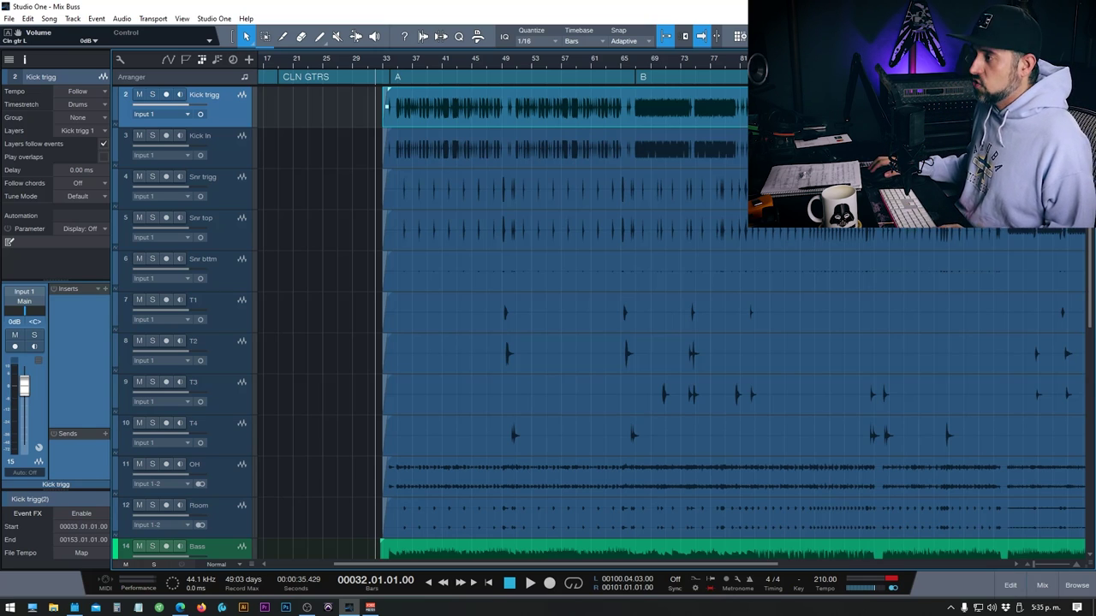
key(F3)
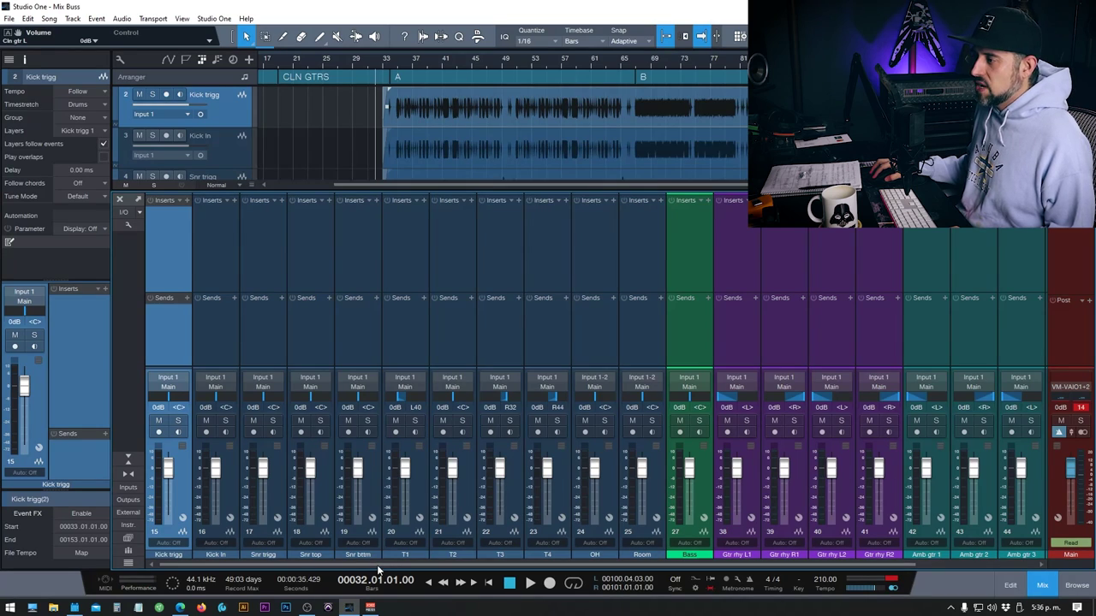
Step: Check the Snr top channel's metering options and enable Input controls for the console channels
right_click(299, 481)
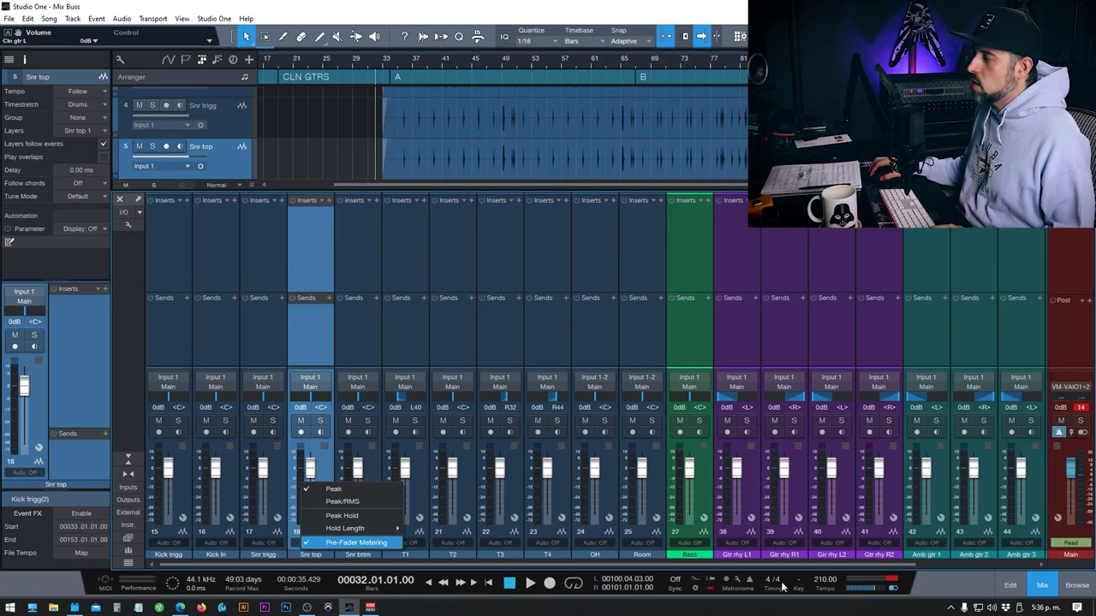
click(974, 579)
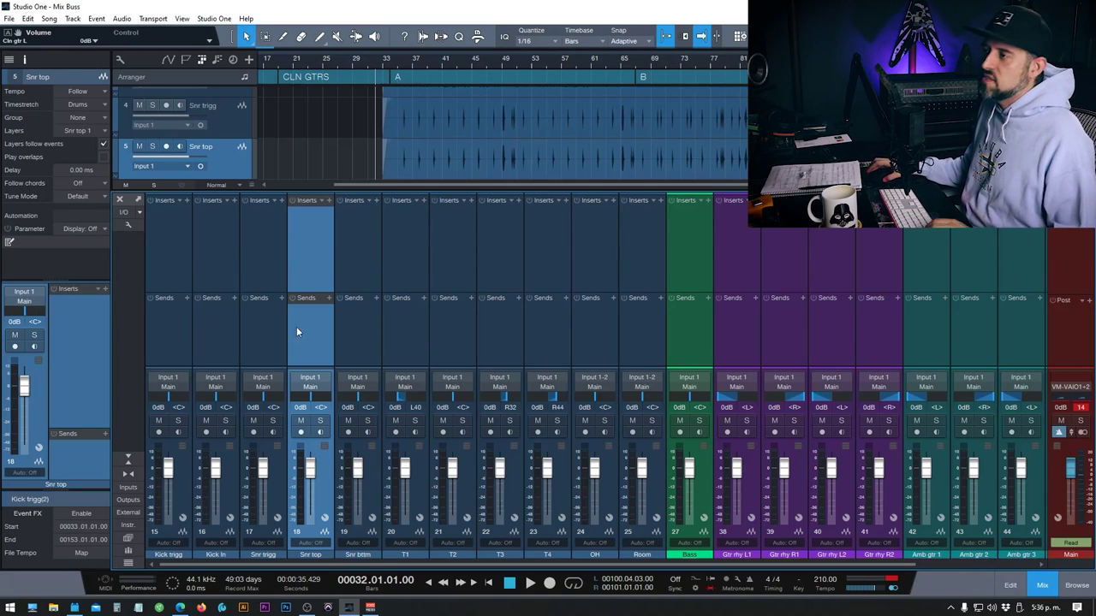
click(124, 225)
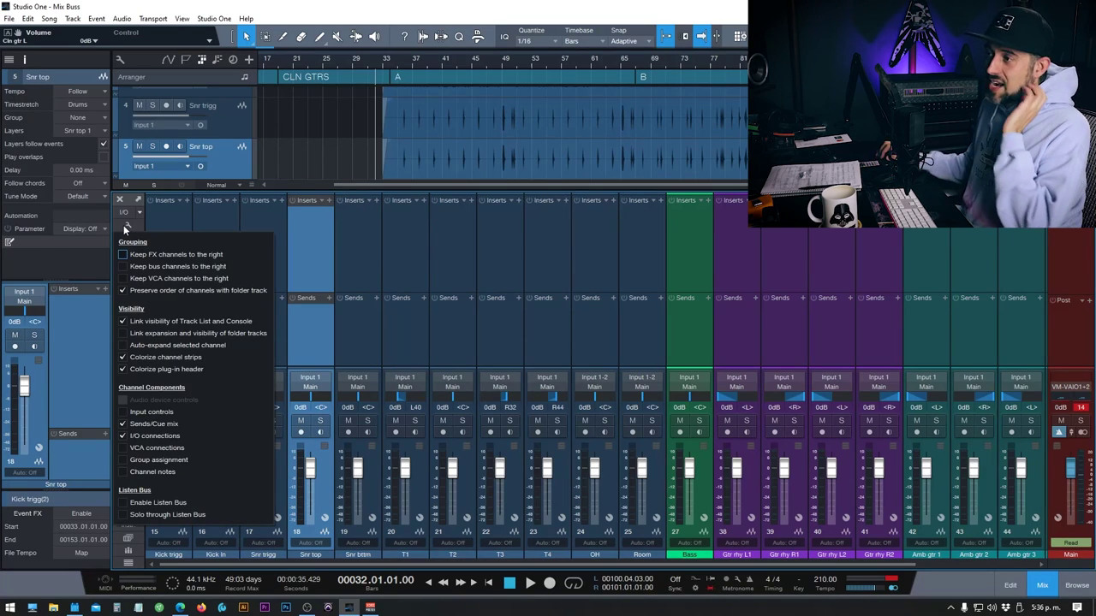
click(122, 413)
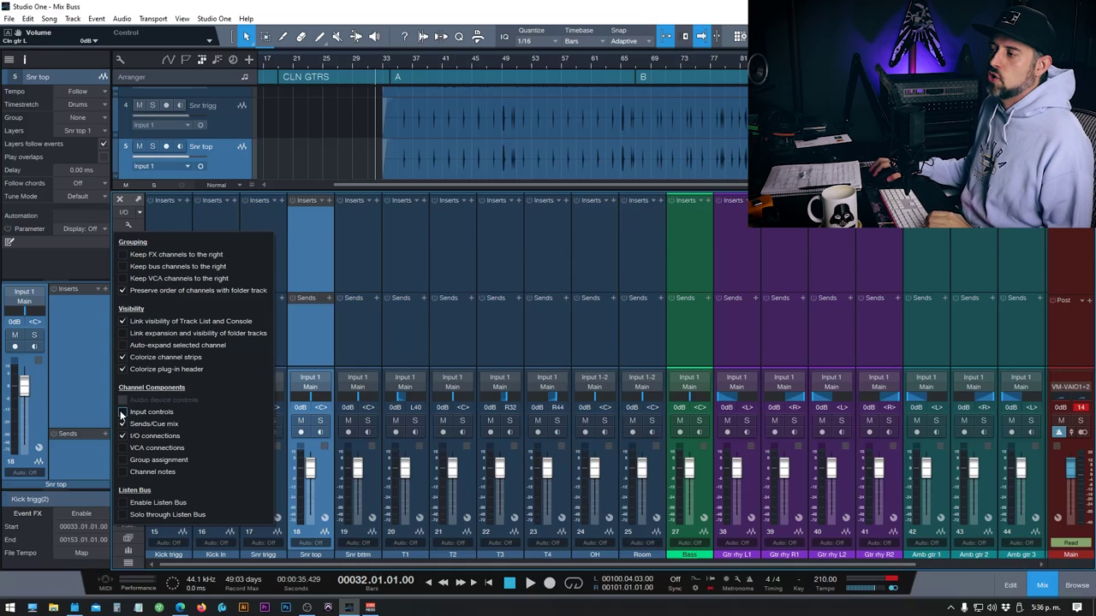
click(373, 274)
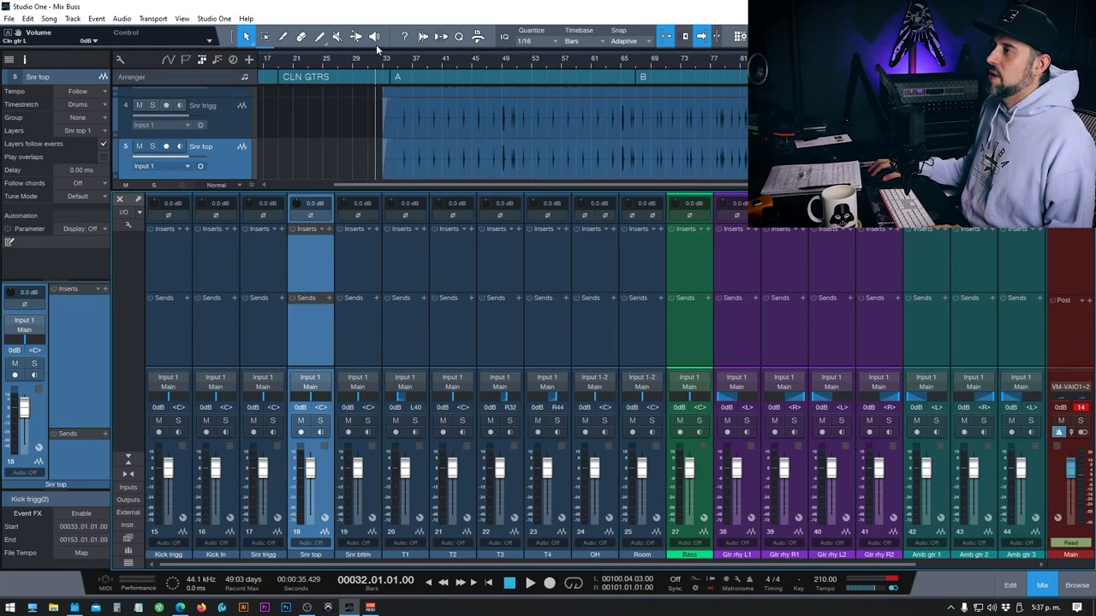
Step: Play section A from about bar 35 to check the channel and Main levels
click(406, 62)
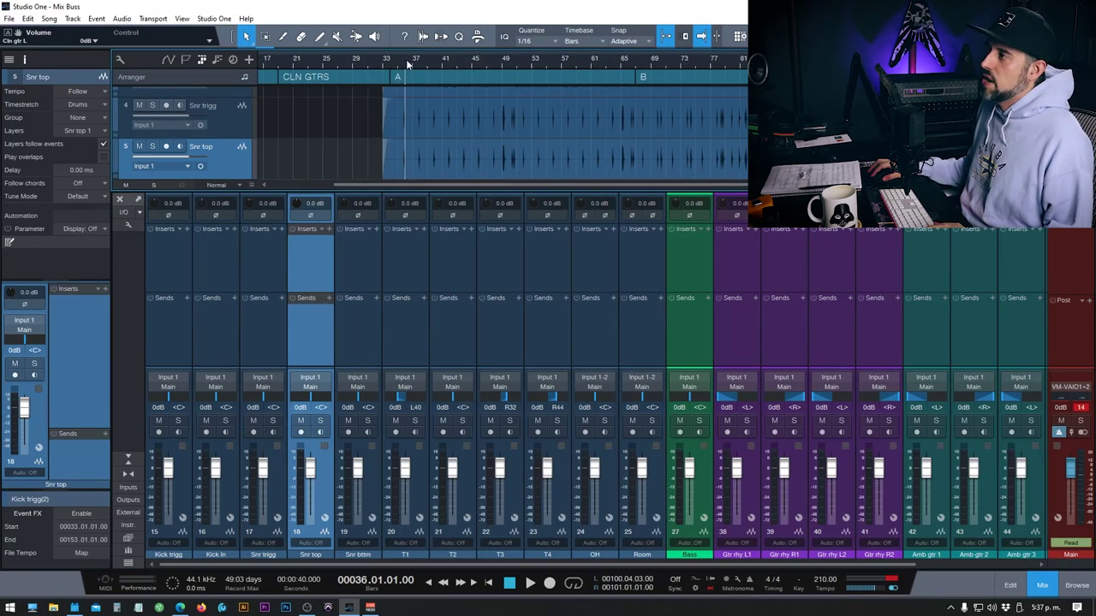
key(space)
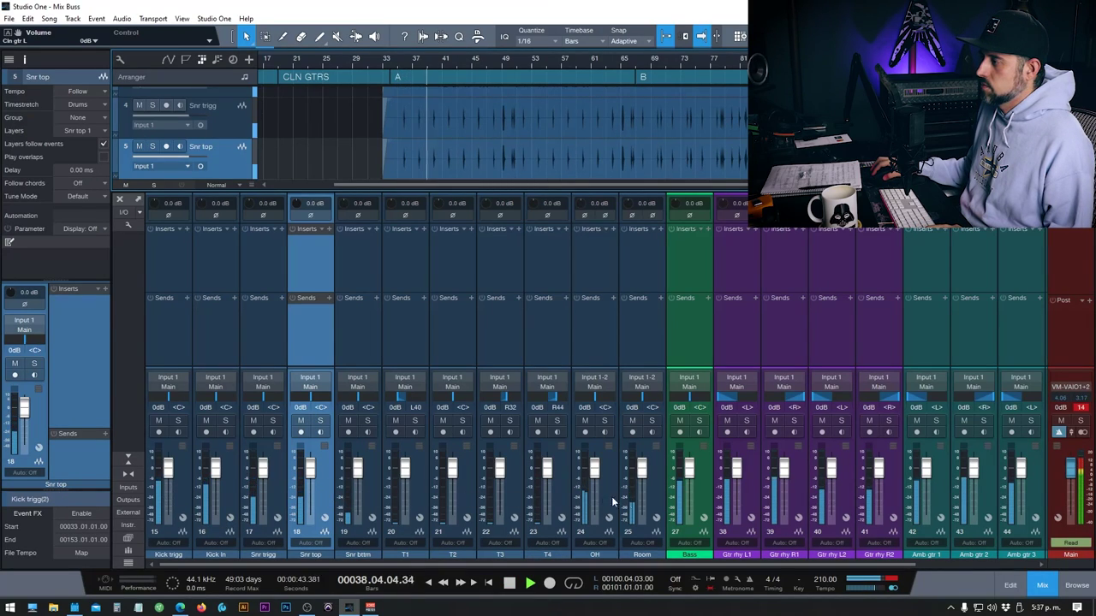
key(space)
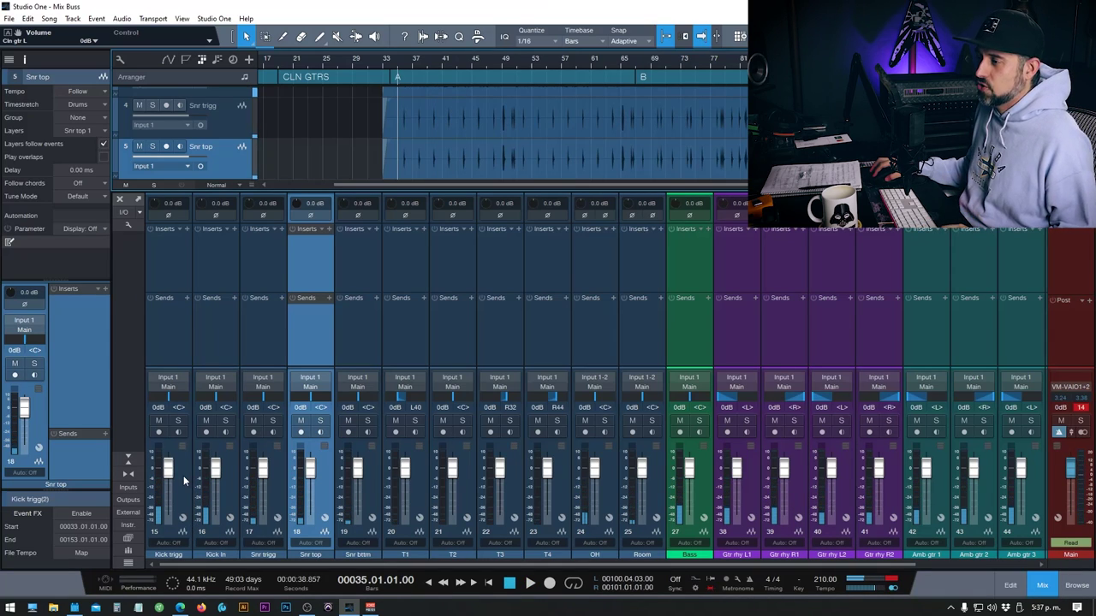
Step: Set the input gain of all drum channels, from Kick trigg through Room, to -2.0 dB together
click(189, 483)
shift+click(661, 495)
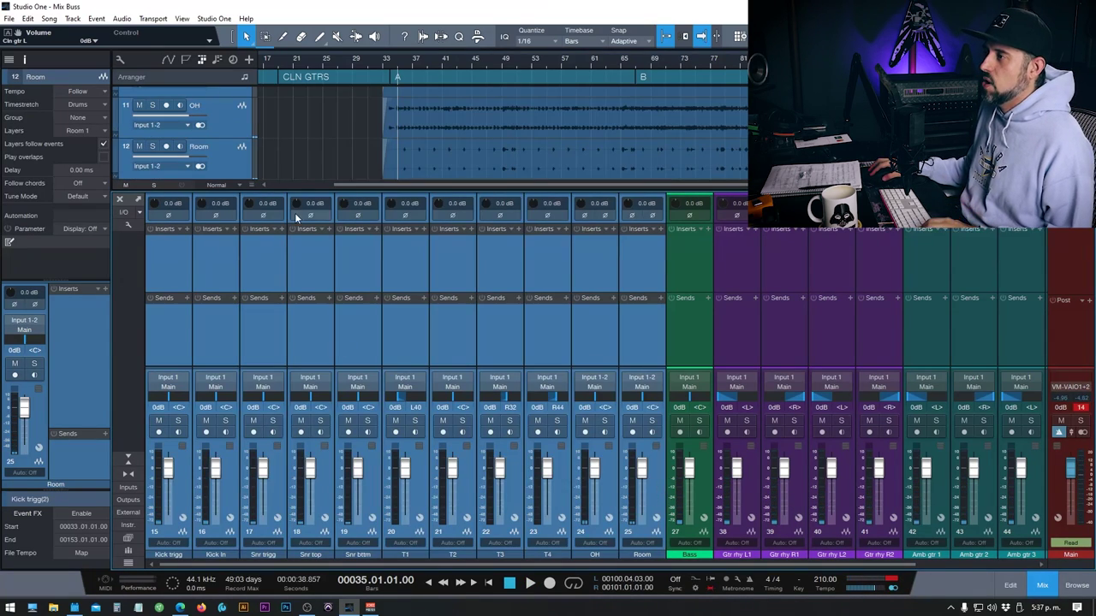
drag(360, 210, 355, 220)
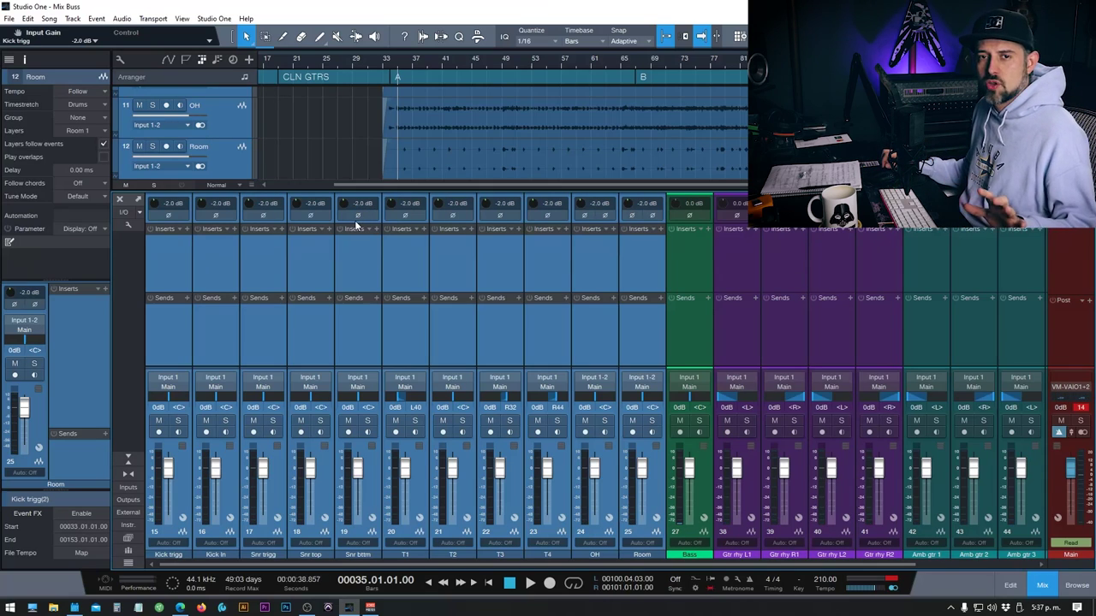
Step: Play the song from bar 35 to compare the Main meter's level, including with the Main fader pulled down to -∞
key(space)
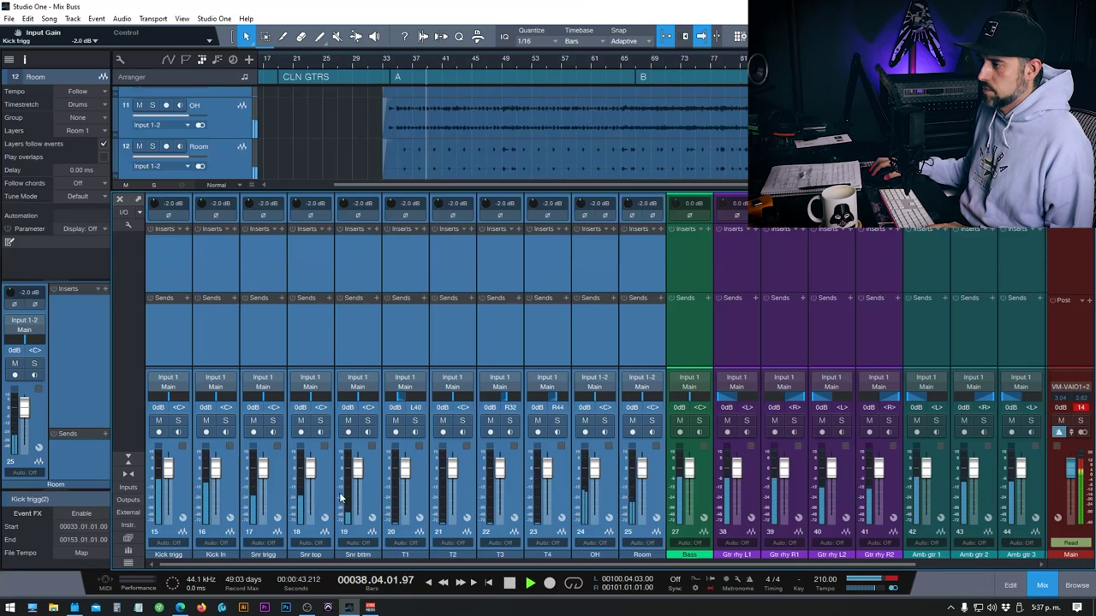
key(space)
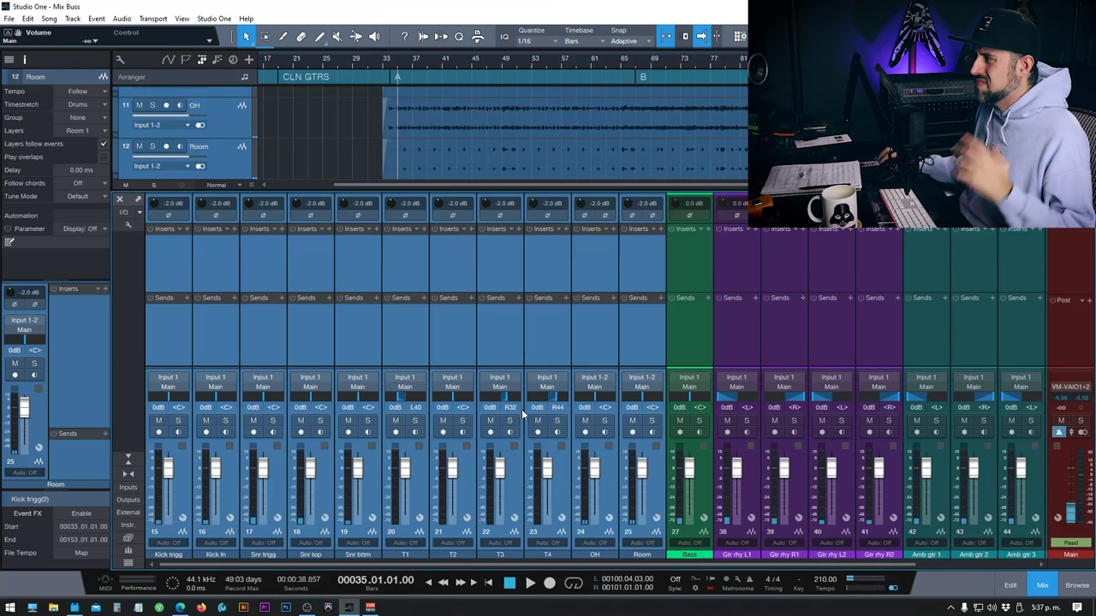
key(space)
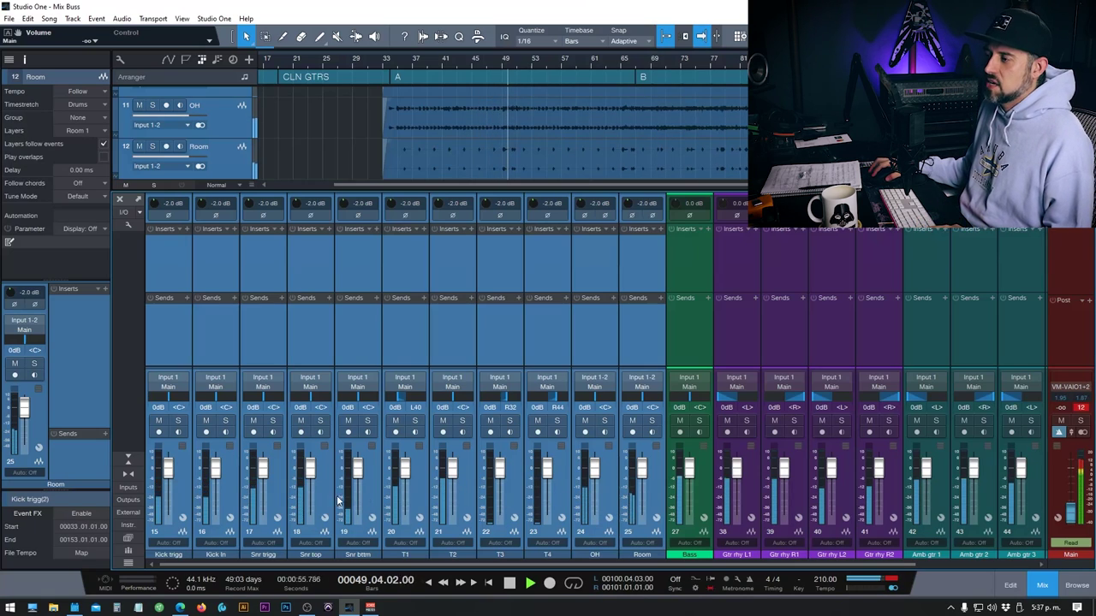
key(space)
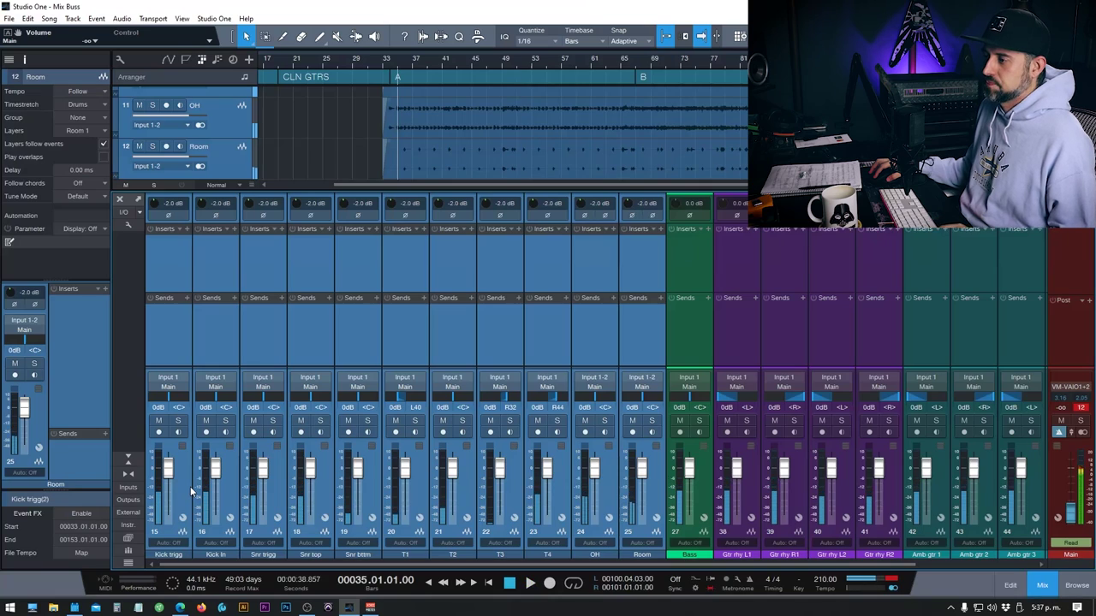
Step: Set the input gain of the Kick trigg through Snr top channels to -3.0 dB together and check the levels in playback
click(190, 486)
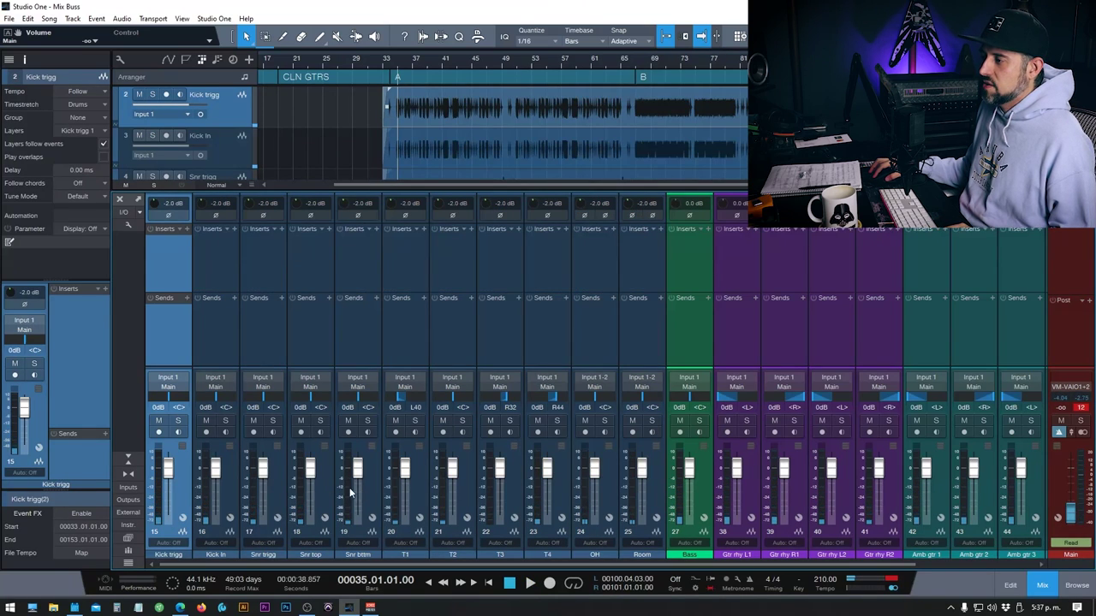
shift+click(317, 493)
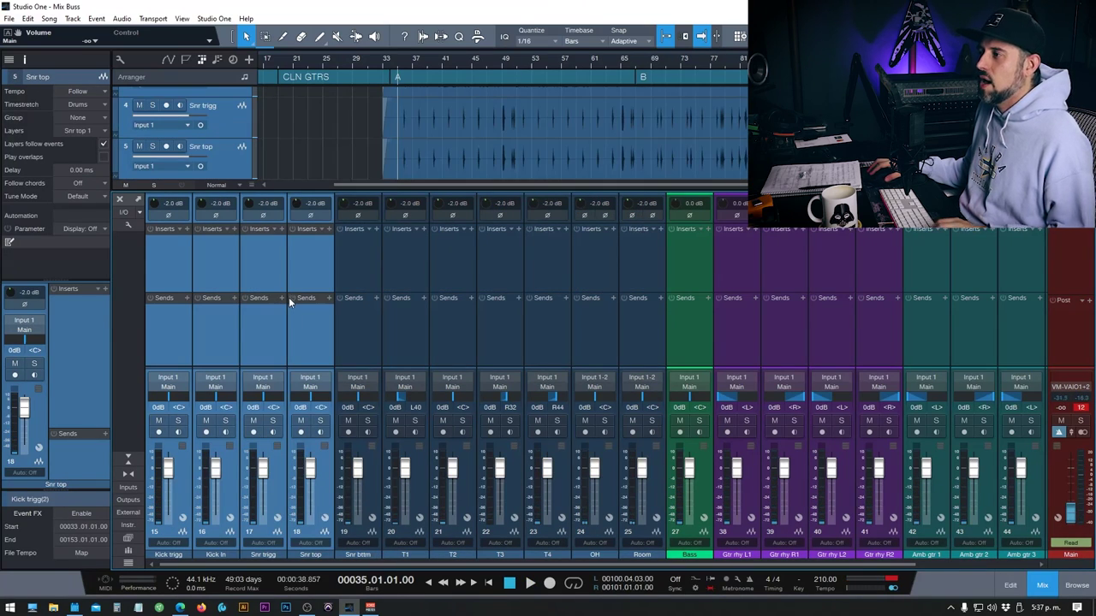
click(311, 206)
text(-3)
key(Return)
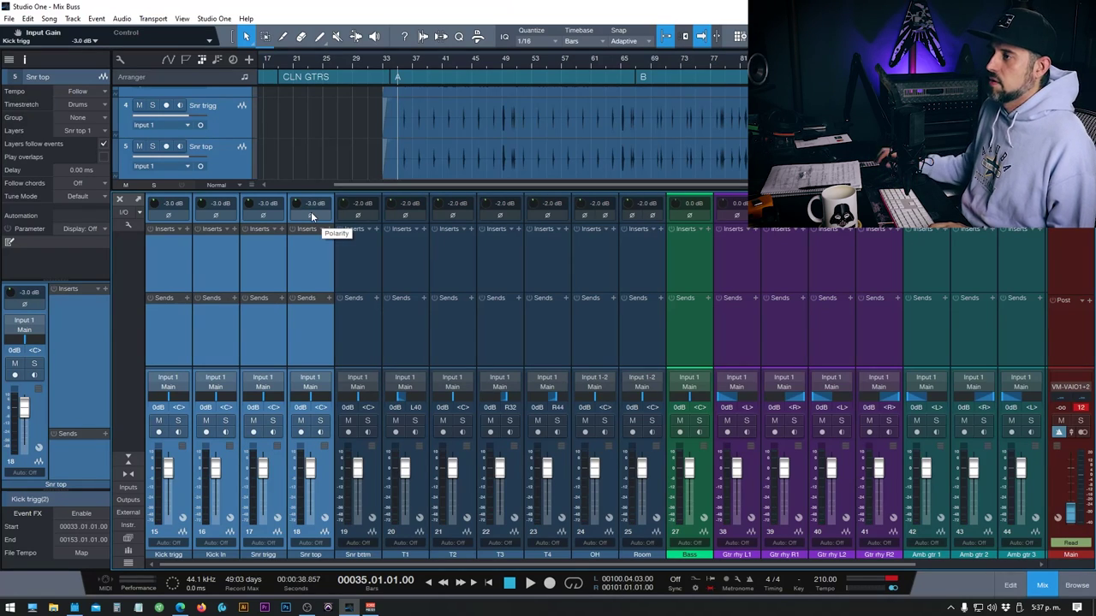
key(space)
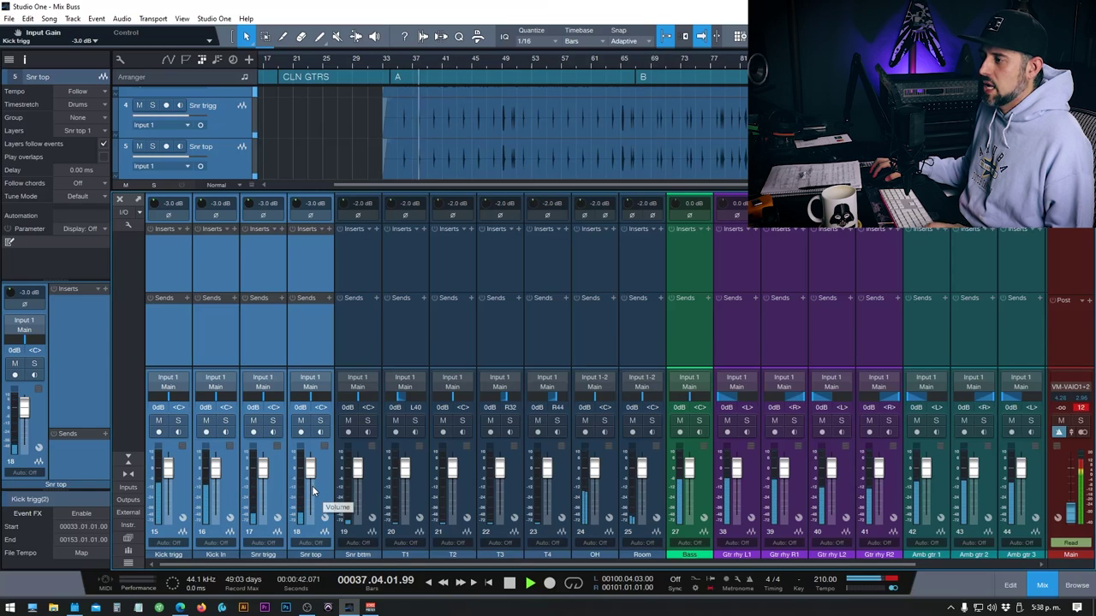
key(space)
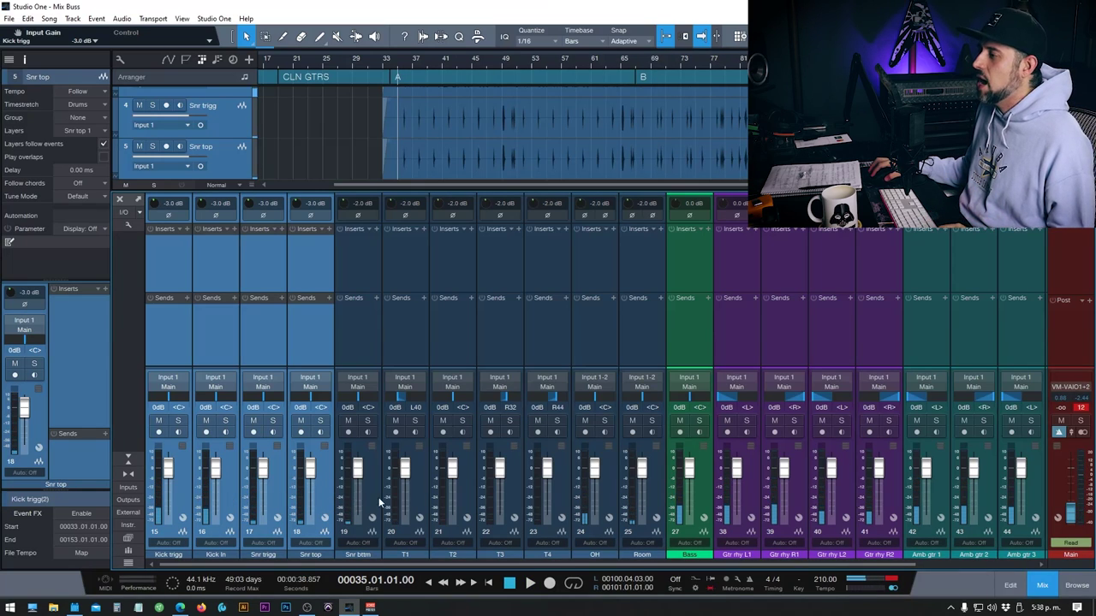
Step: Set the Bass channel's input gain to -2.0 dB and play from bar 35 to check its level
click(703, 495)
key(space)
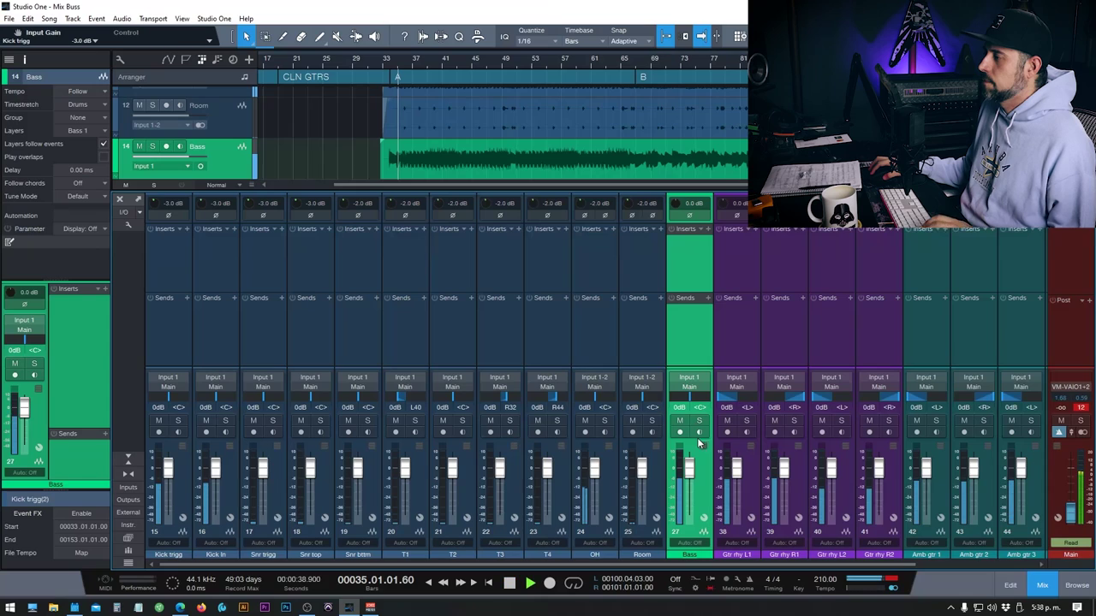
key(space)
click(694, 203)
text(-2)
key(Return)
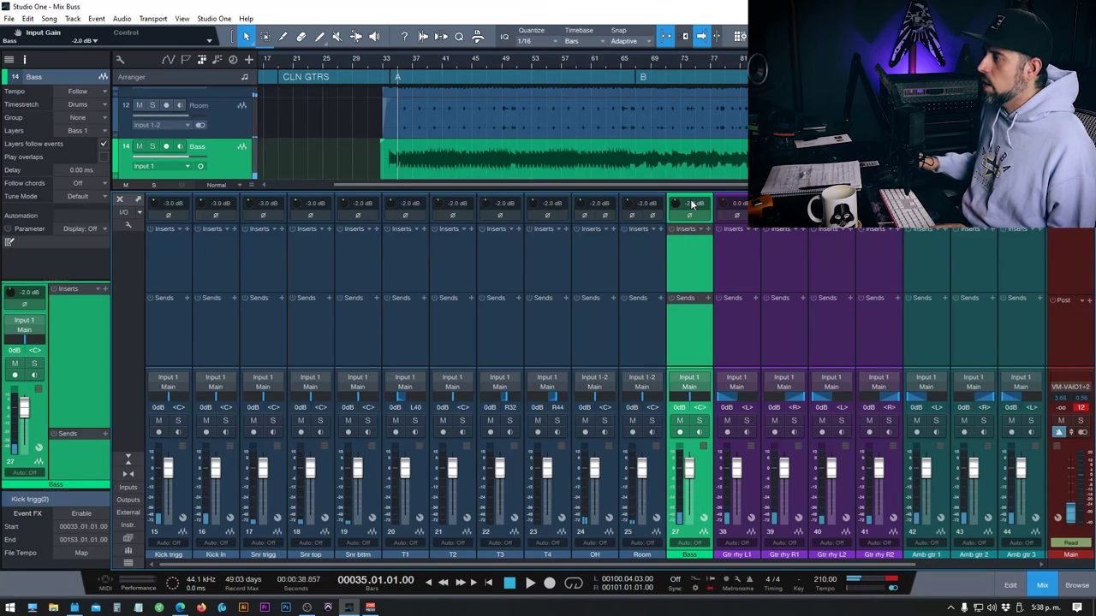
key(space)
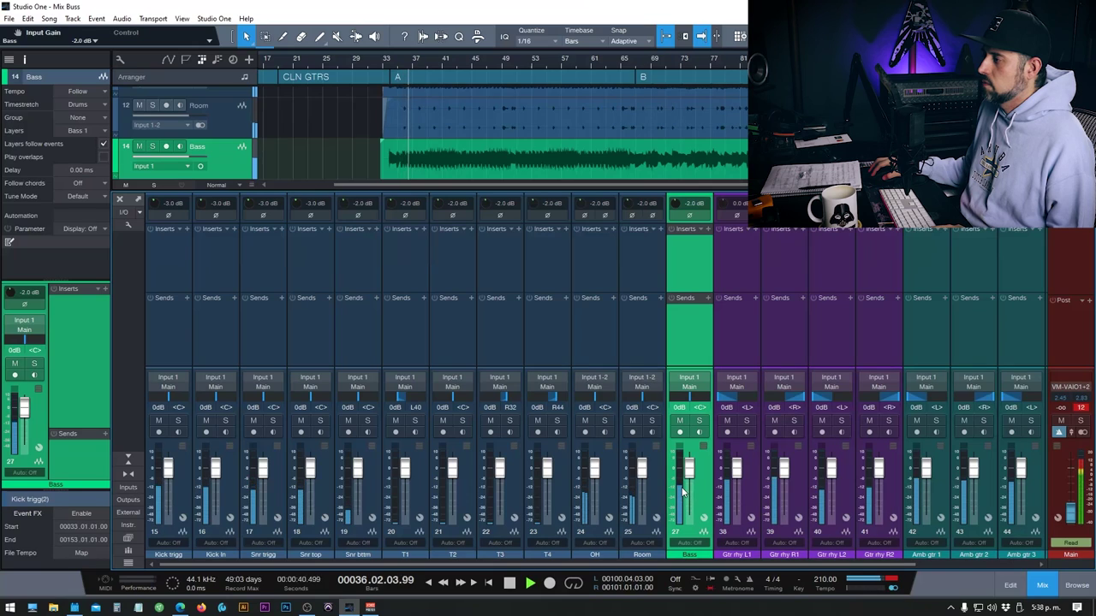
key(space)
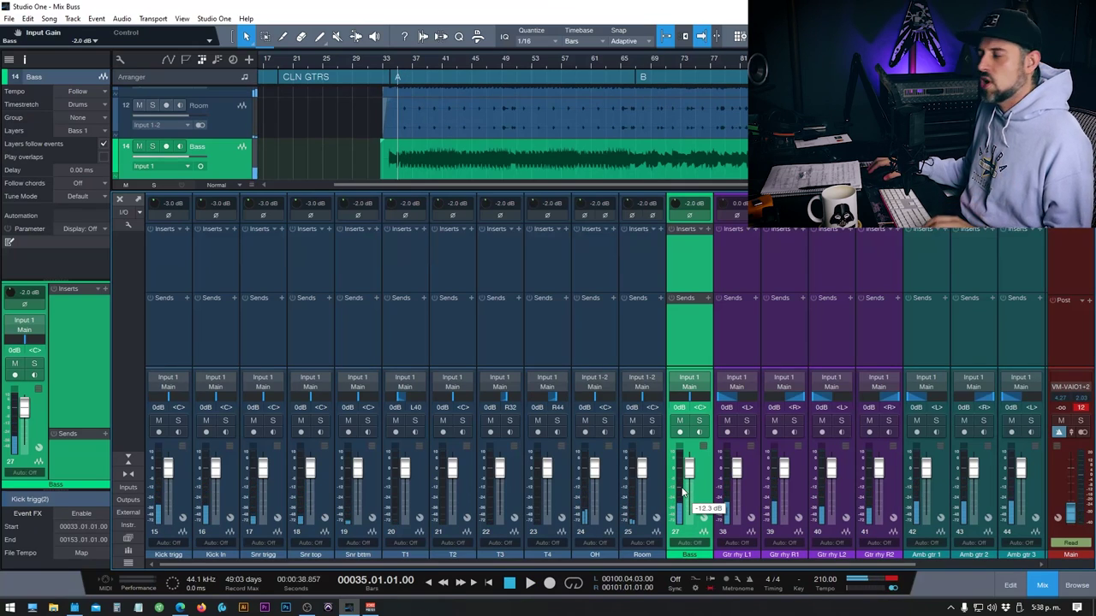
Step: Select the Gtr rhy L1 through Gtr rhy R2 channels together and play from bar 35 to check their levels
drag(620, 566, 733, 573)
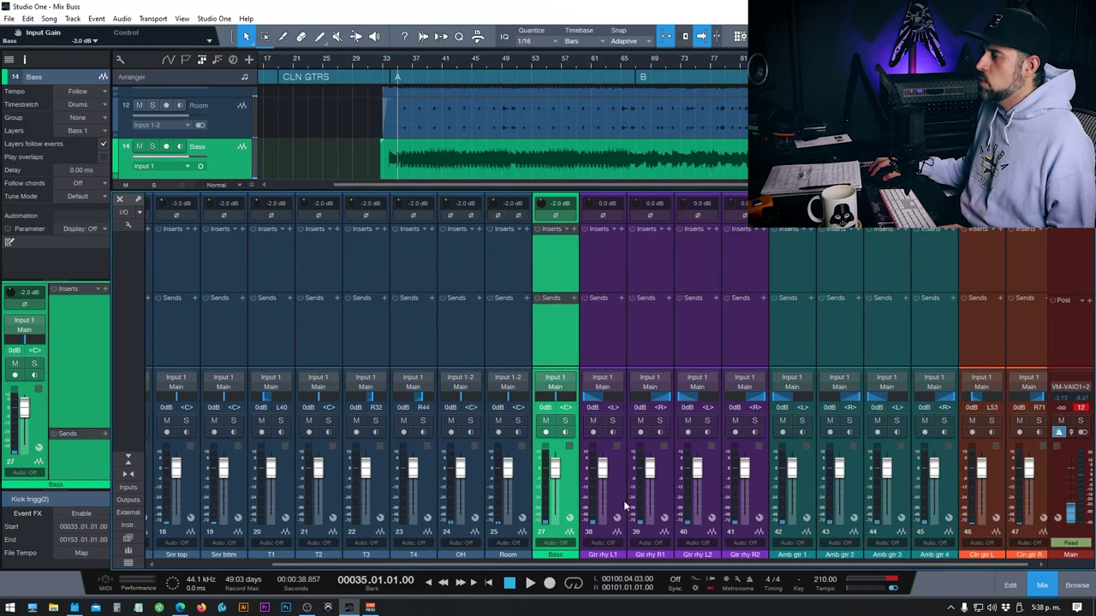
click(621, 502)
shift+click(754, 498)
key(space)
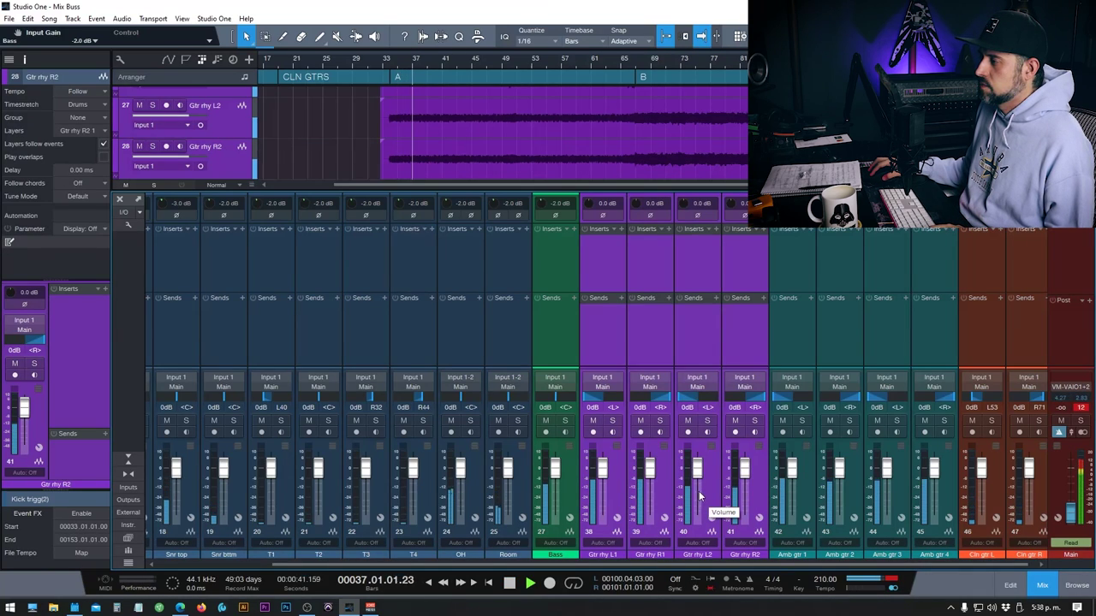
key(space)
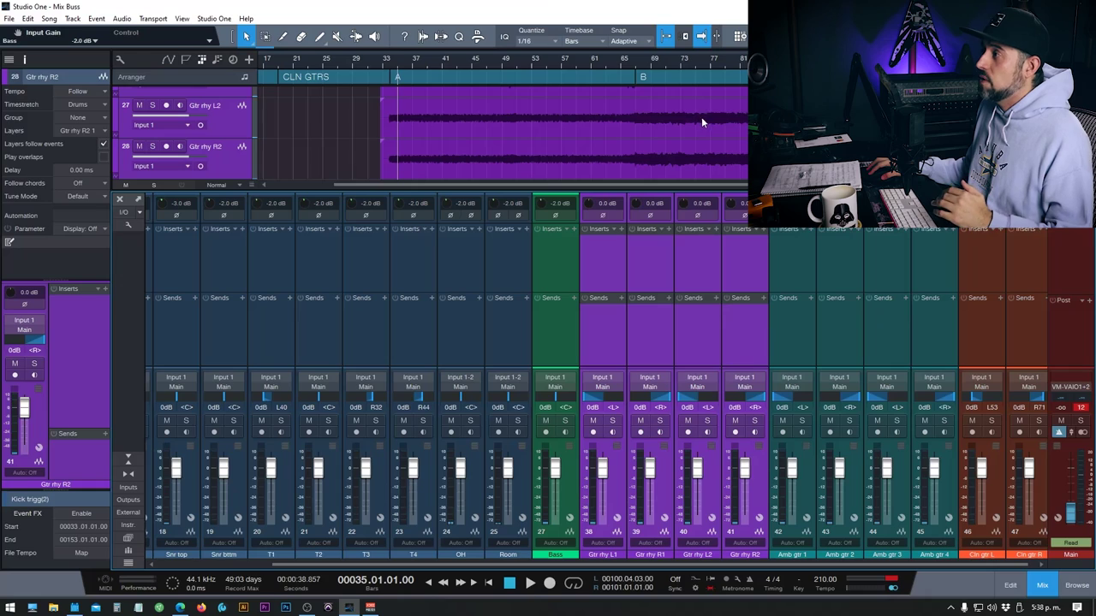
Step: Try an input gain of -1.0 dB on the four selected rhythm guitar channels and start playback briefly
scroll(719, 154, down, 2)
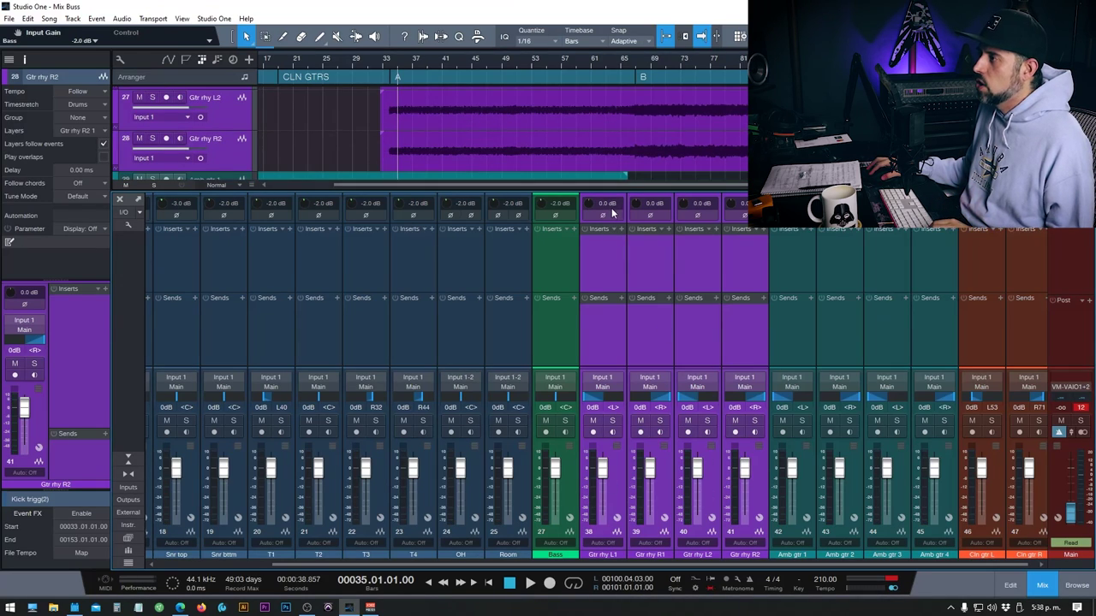
text(-1)
key(Return)
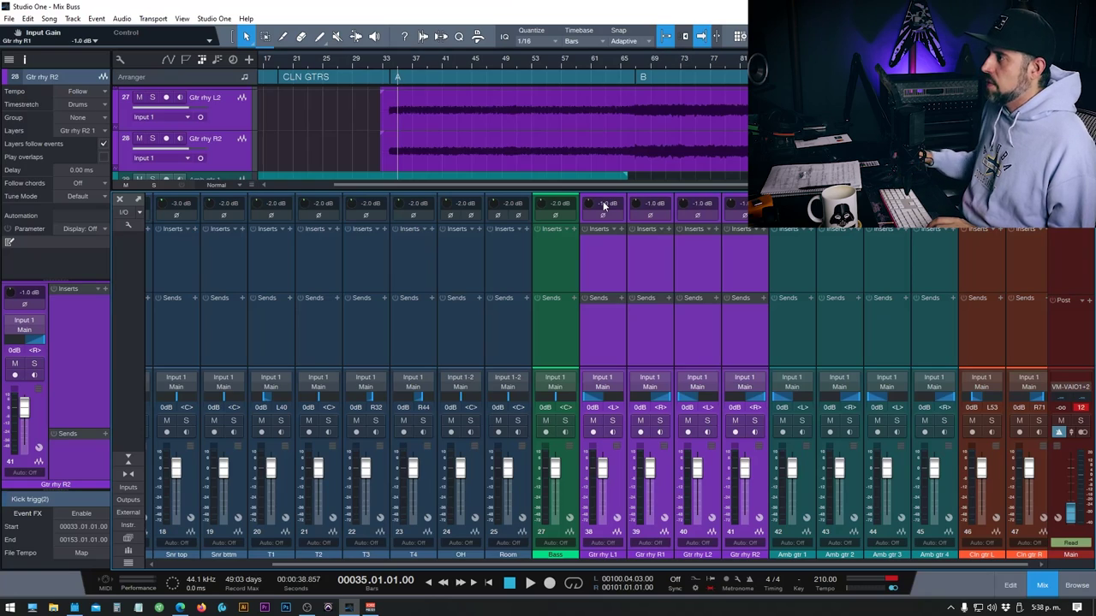
key(space)
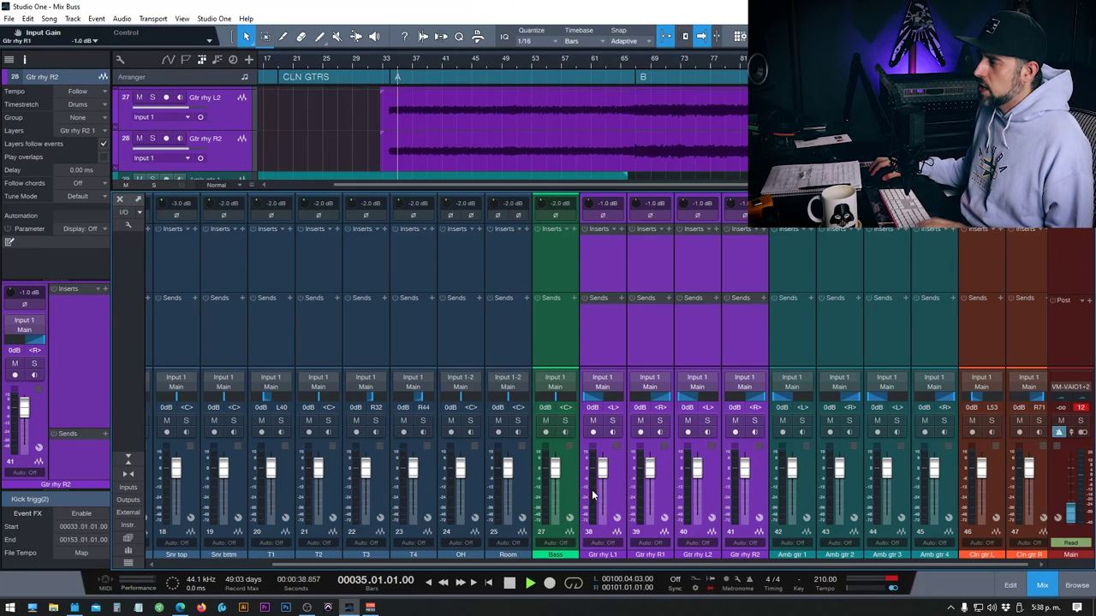
key(space)
Step: Set the input gain of the four rhythm guitar channels to -2.0 dB and check the levels in playback
text(-2)
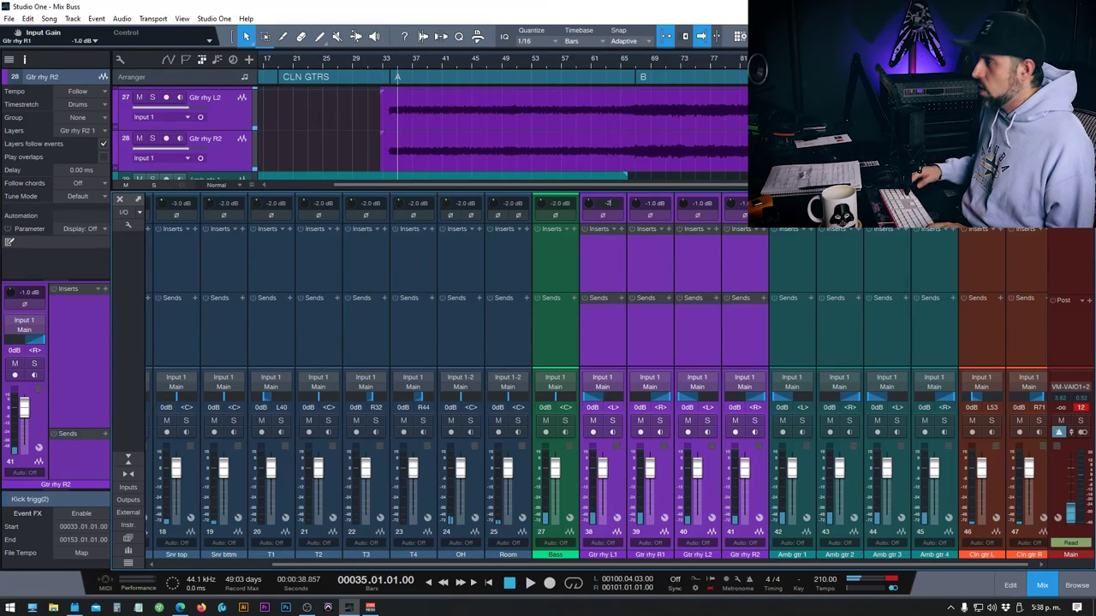
key(space)
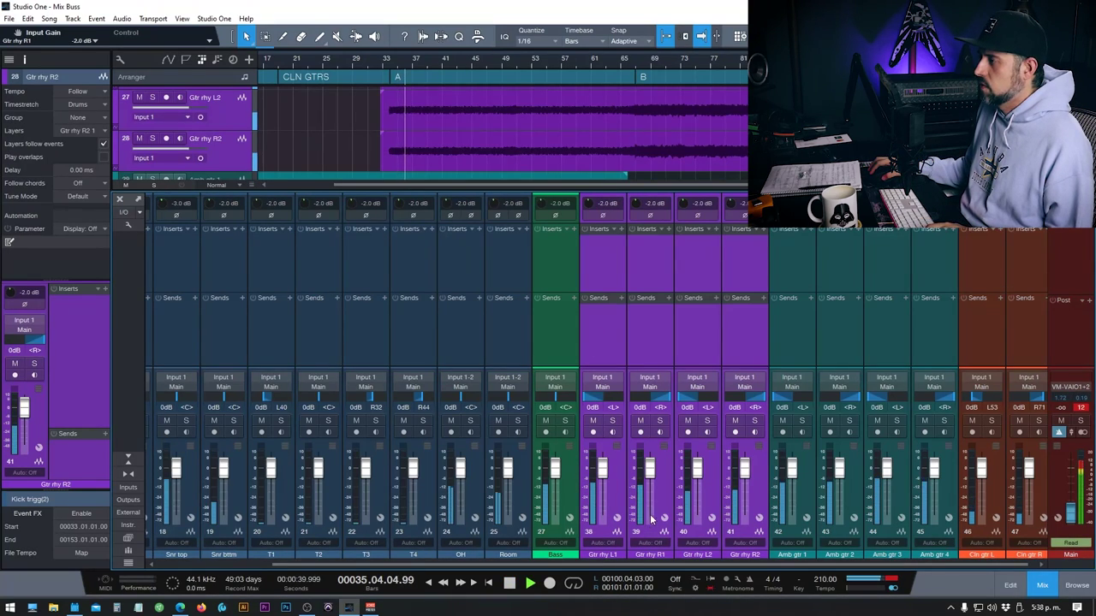
key(space)
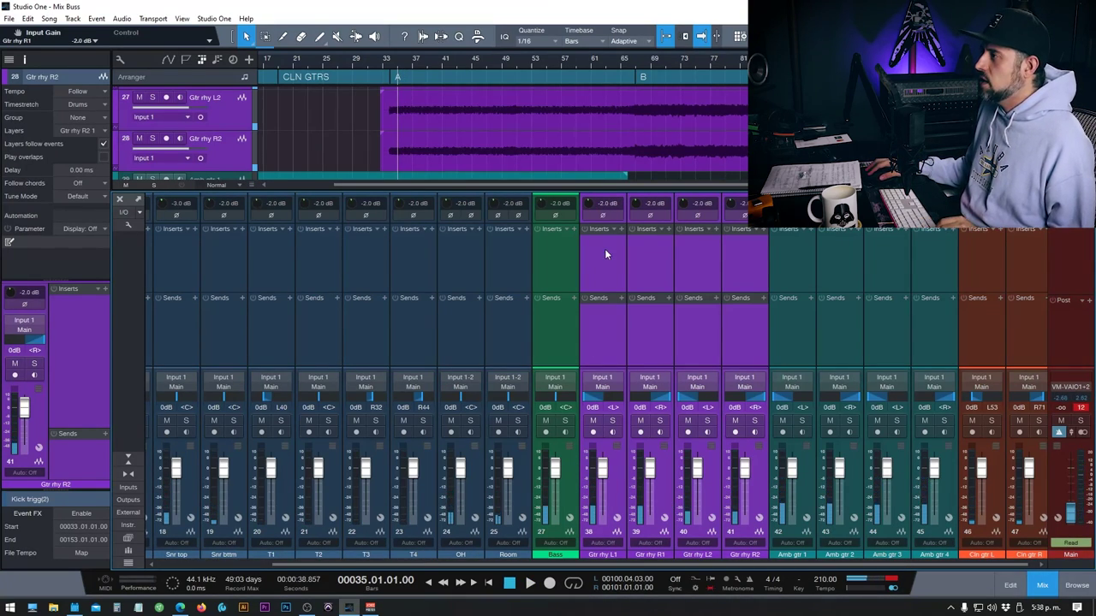
Step: Set the input gain of Amb gtr 1 through Amb gtr 4 to -3.0 dB together, checking their levels in playback from bar 35
drag(625, 565, 793, 570)
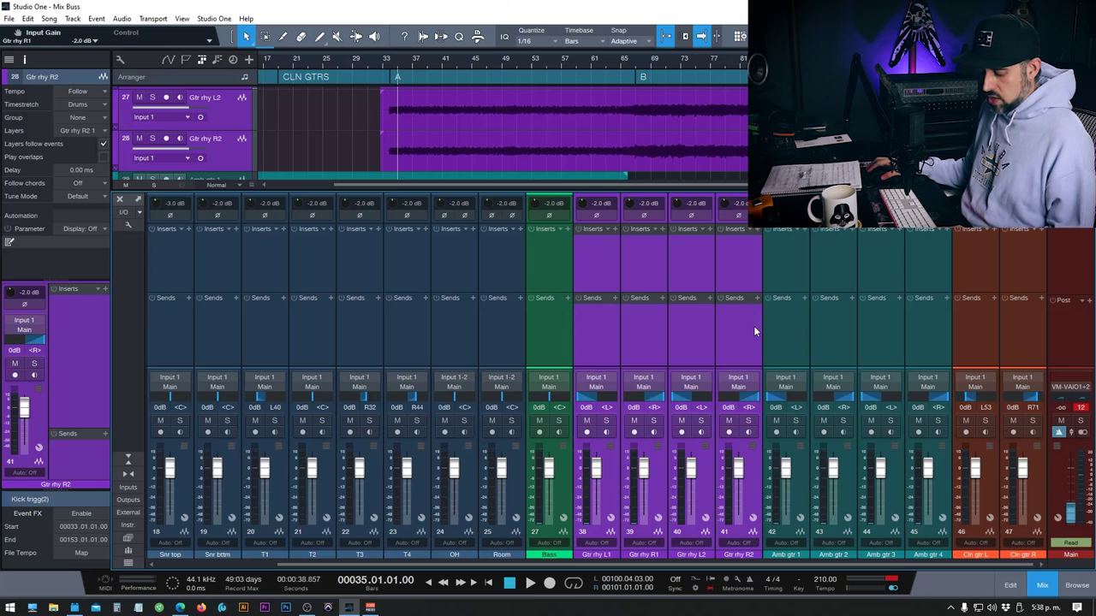
key(F3)
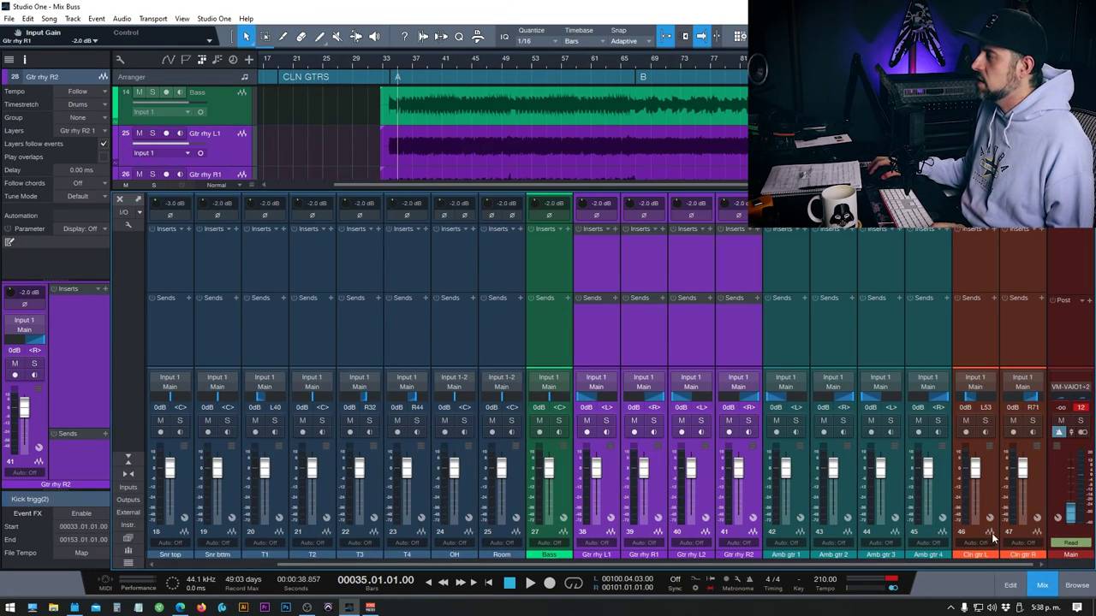
click(786, 497)
shift+click(945, 495)
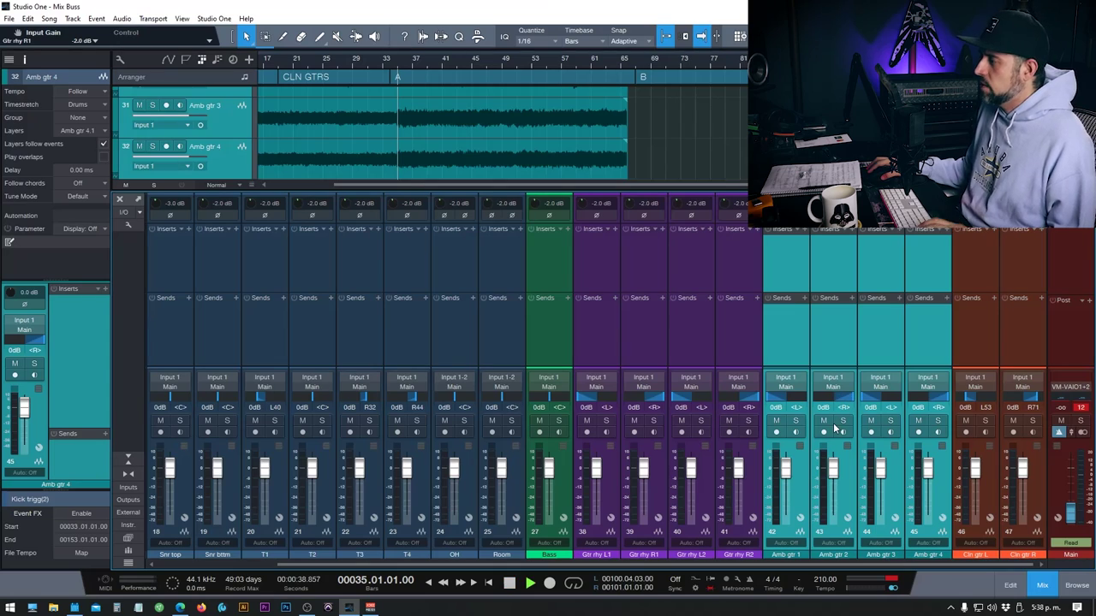
key(space)
key(space)
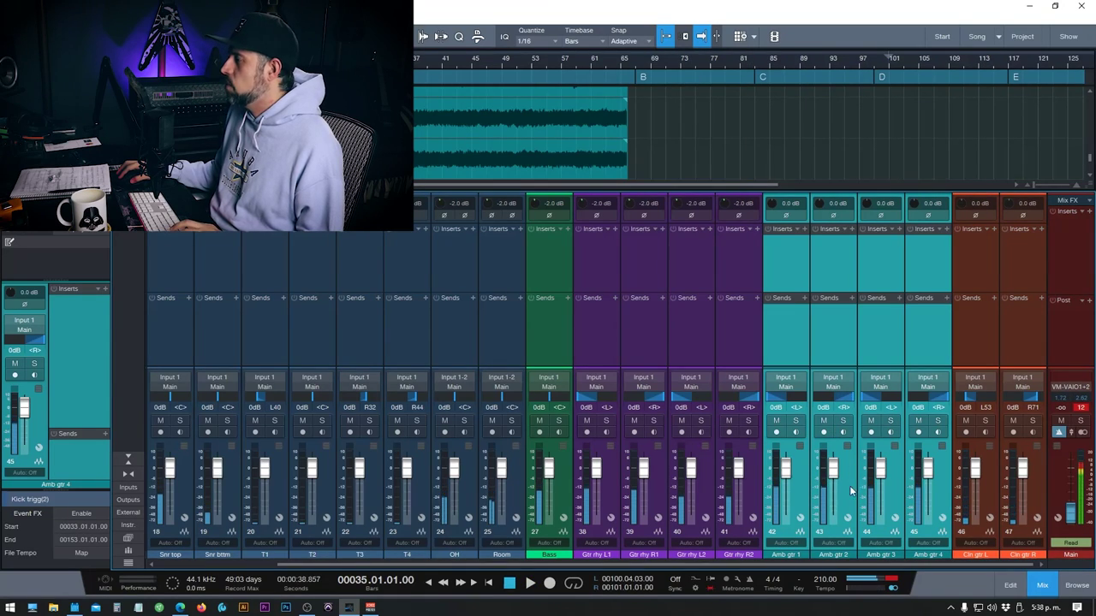
double_click(785, 205)
text(-3)
key(Return)
key(space)
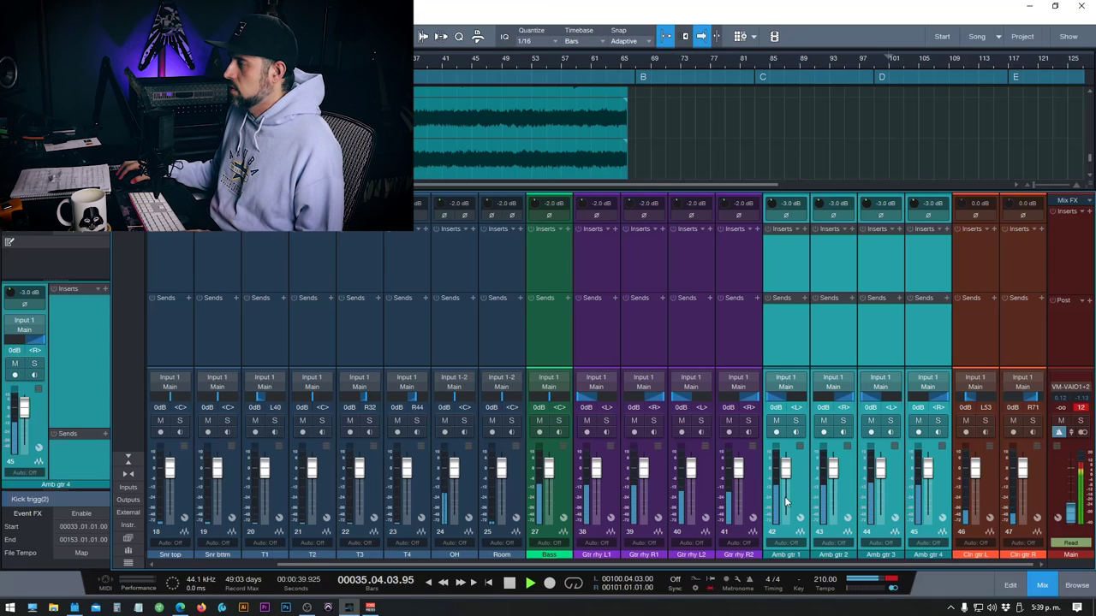
key(space)
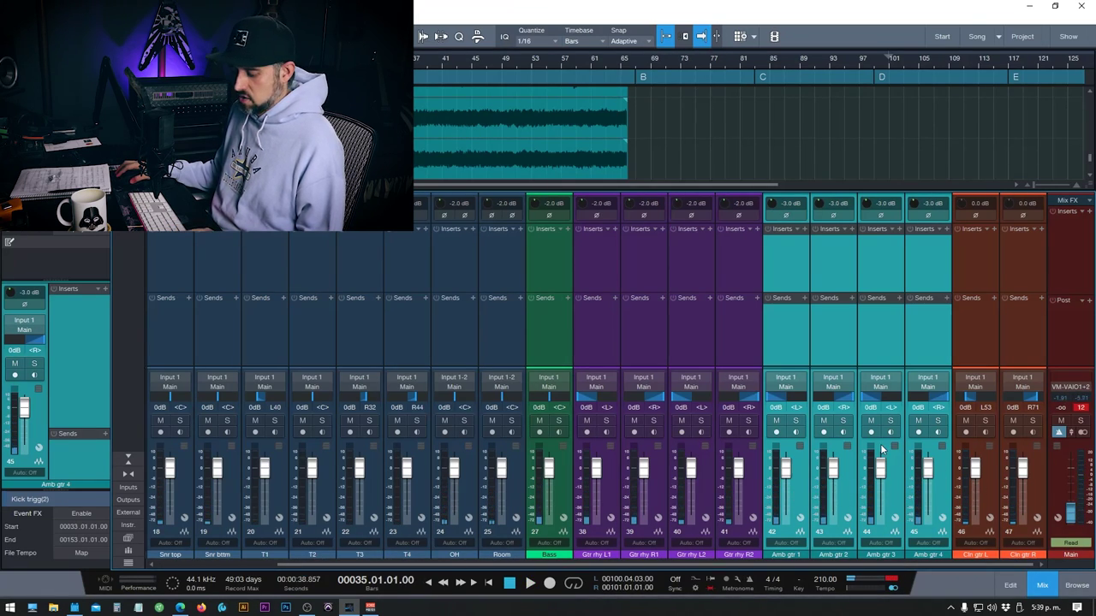
Step: Select the Cln gtr L clip and play from its start at bar 19 to check the clean guitar levels in the console
key(F3)
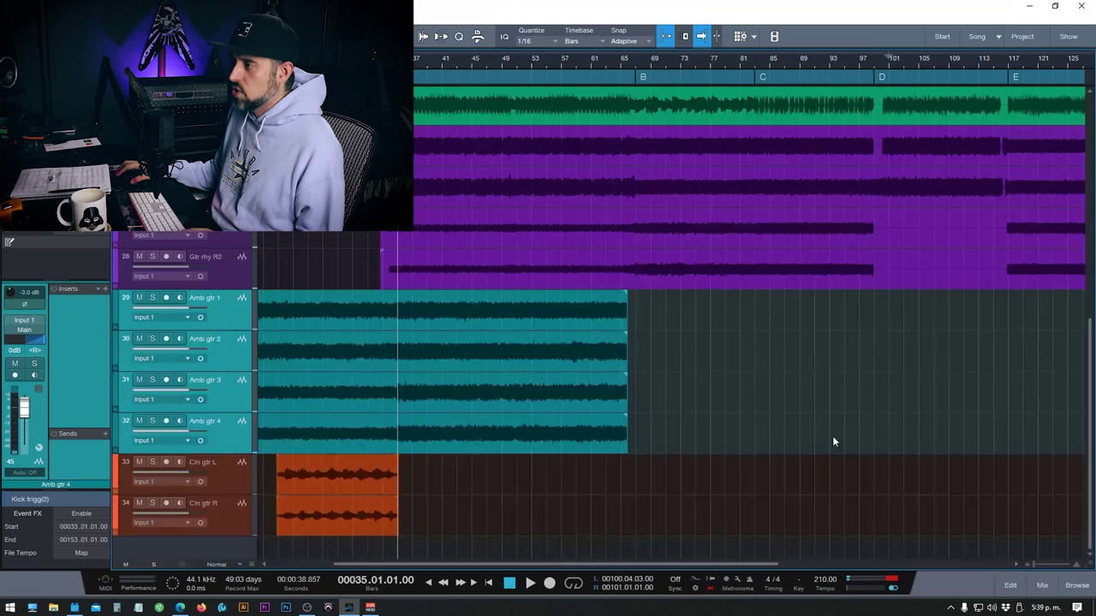
click(330, 471)
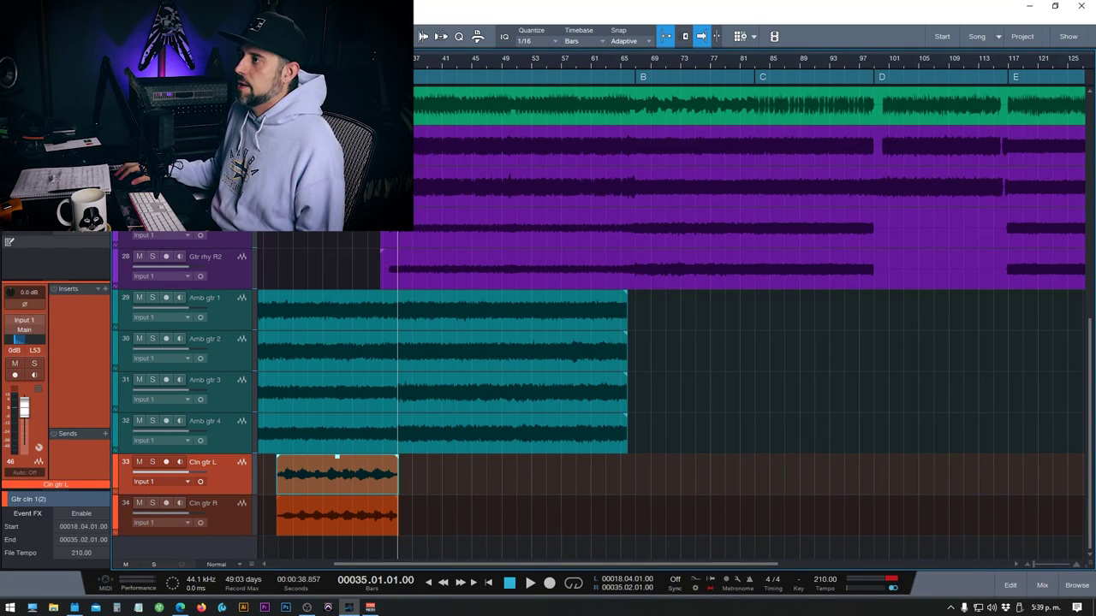
key(l)
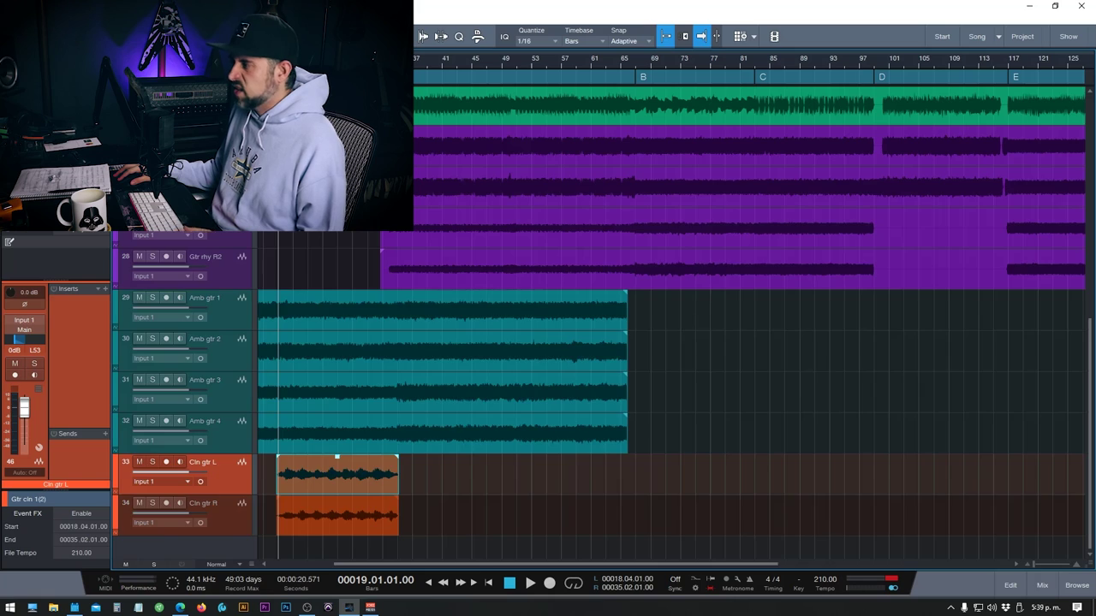
key(F3)
key(space)
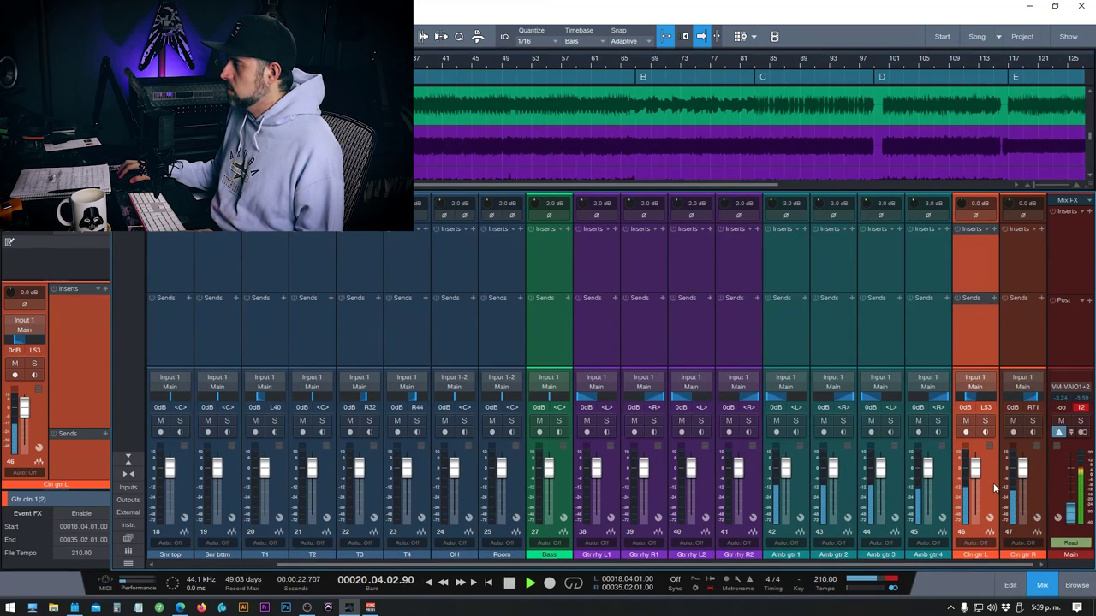
key(space)
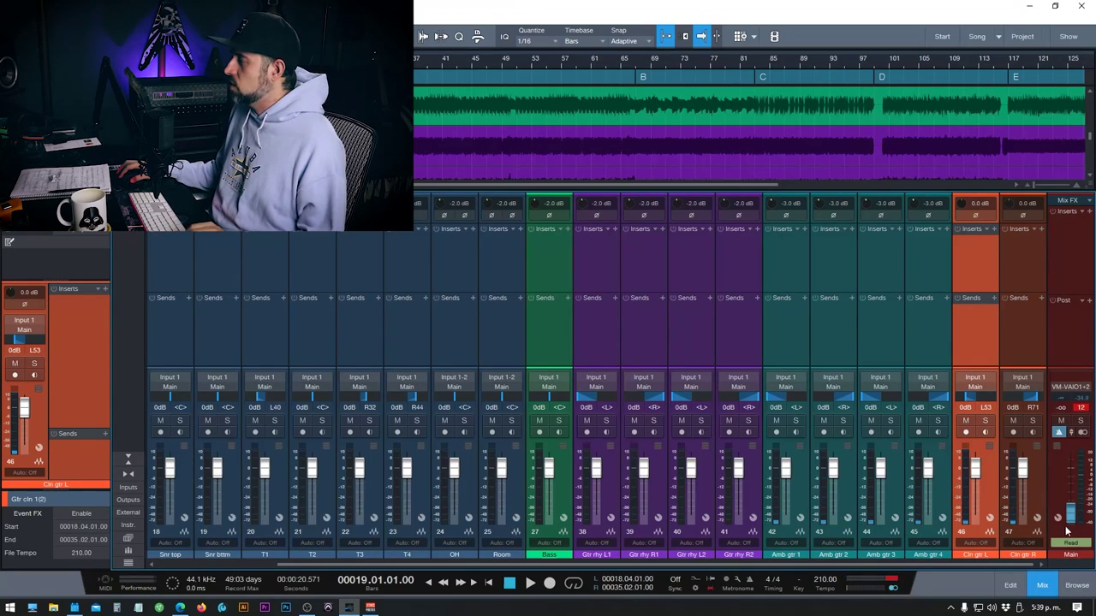
Step: Clear the Main clip indicator, reset the Main fader to 0 dB, and check the Main level from bars 19 and 38
click(1080, 408)
ctrl+click(1070, 515)
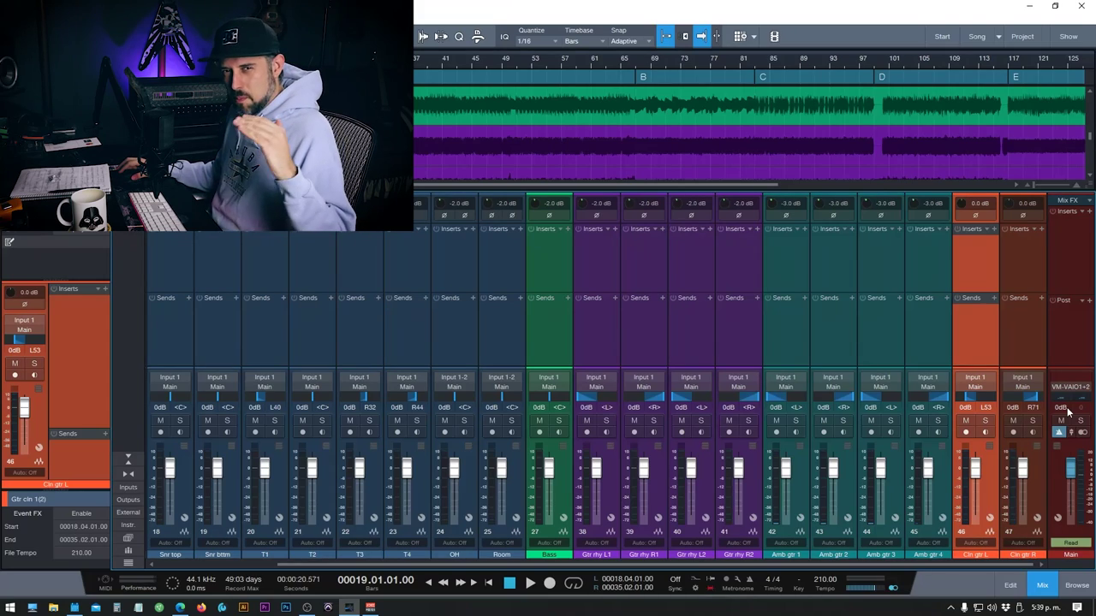
key(space)
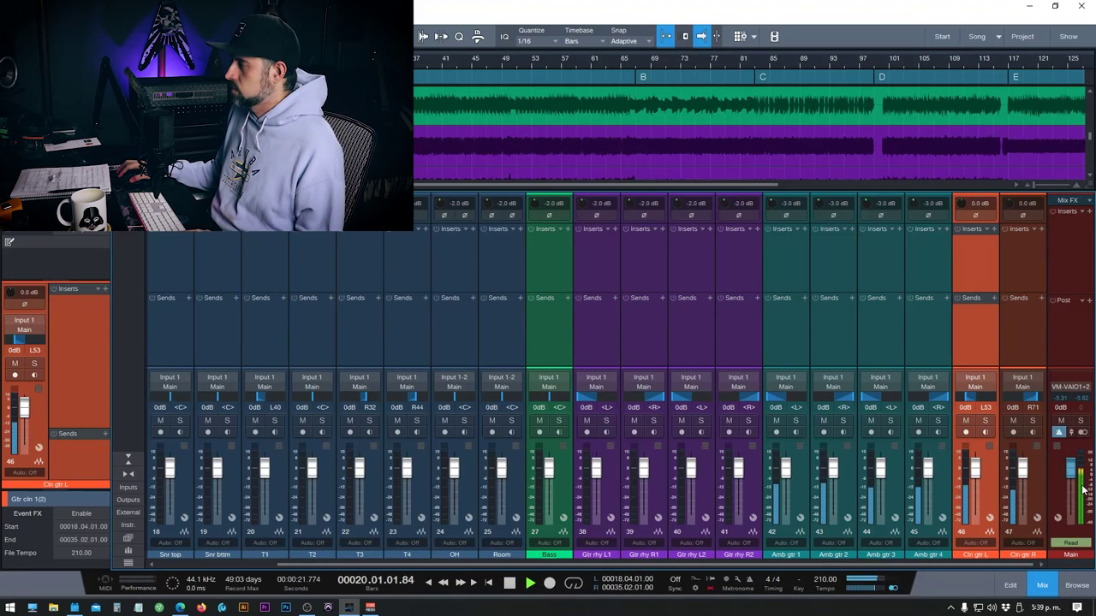
click(418, 61)
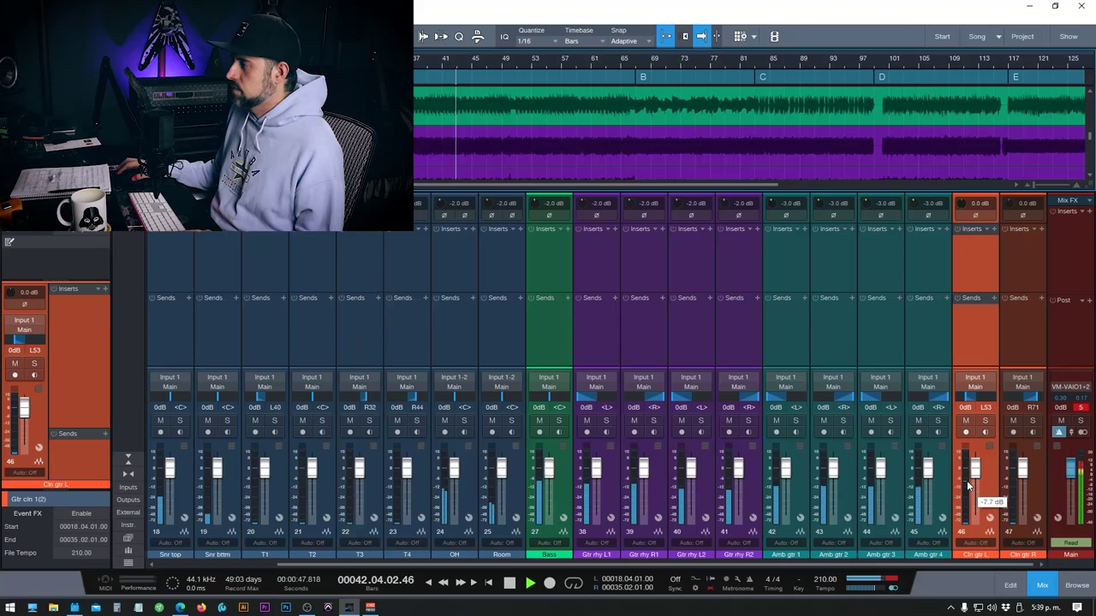
key(space)
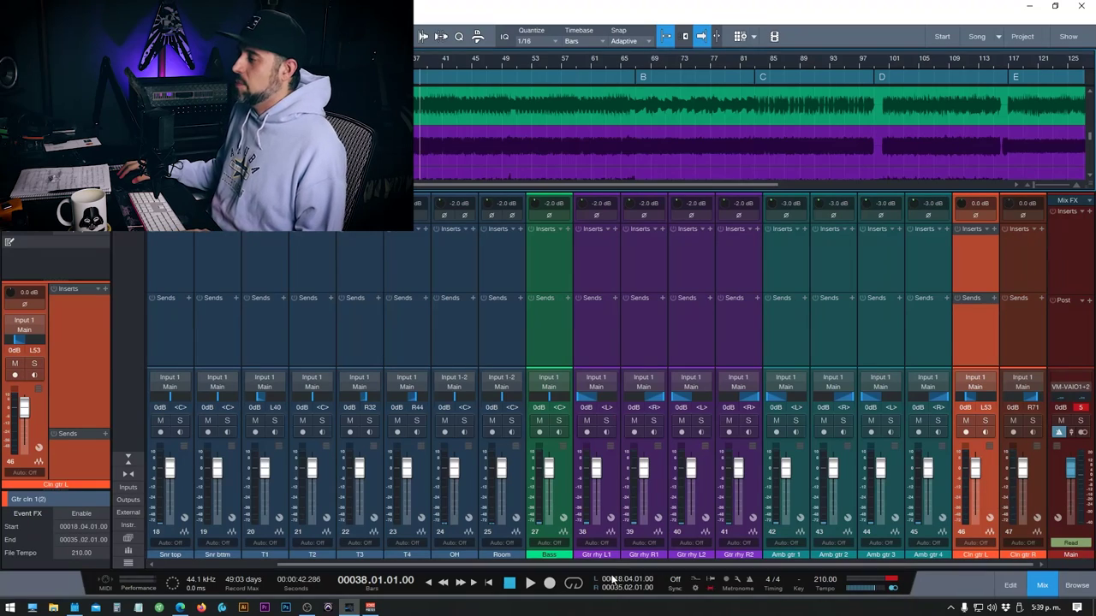
Step: Route all drum channels from Kick trigg through Room to a new bus and name it DRUMS
drag(617, 564, 323, 564)
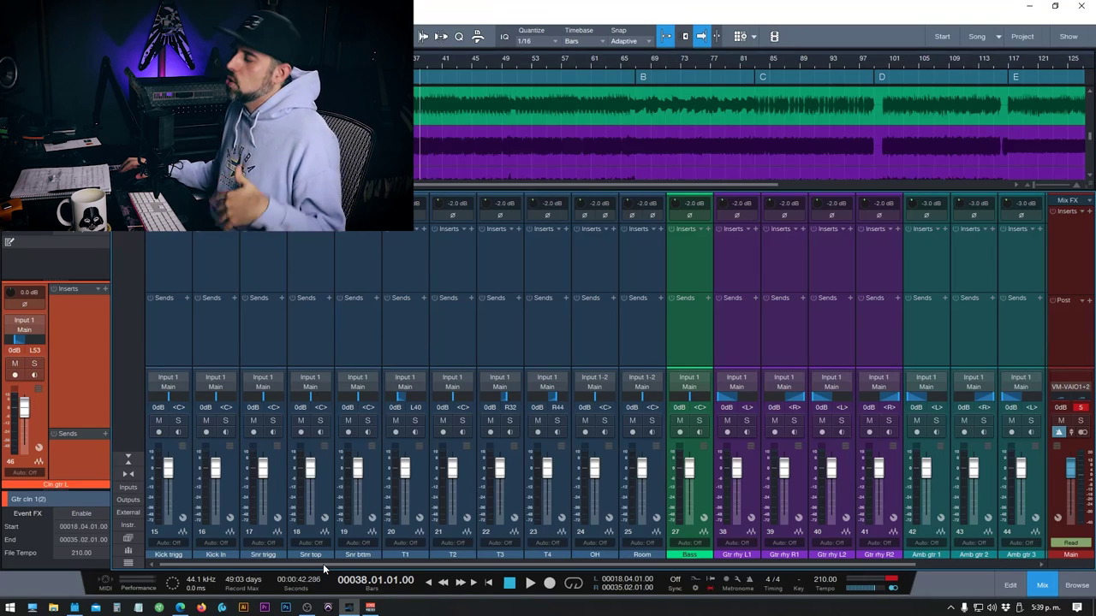
click(182, 492)
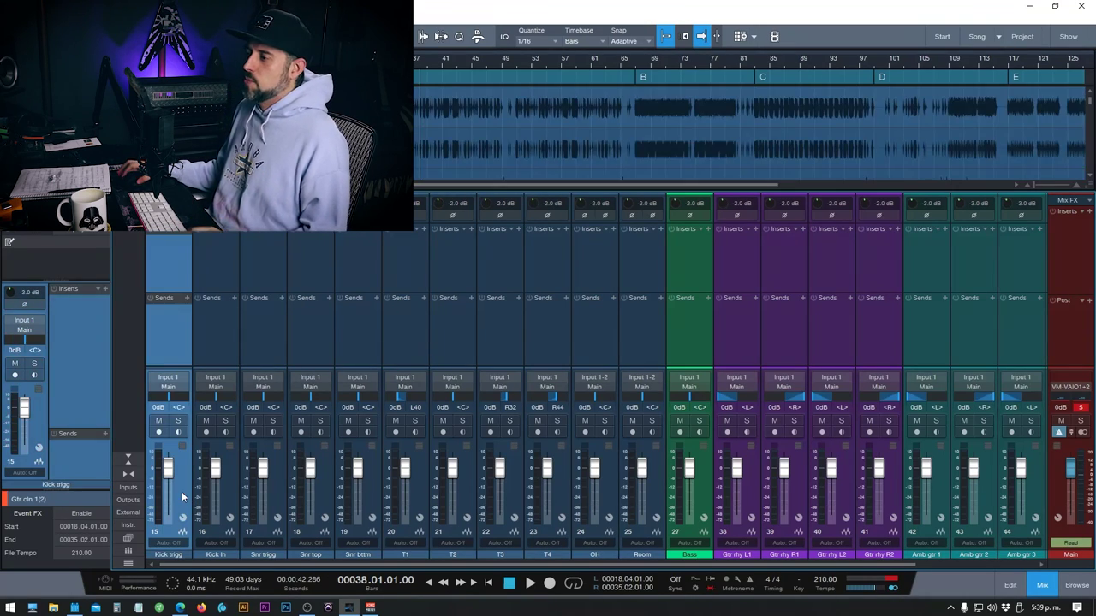
shift+click(655, 483)
key(shift+b)
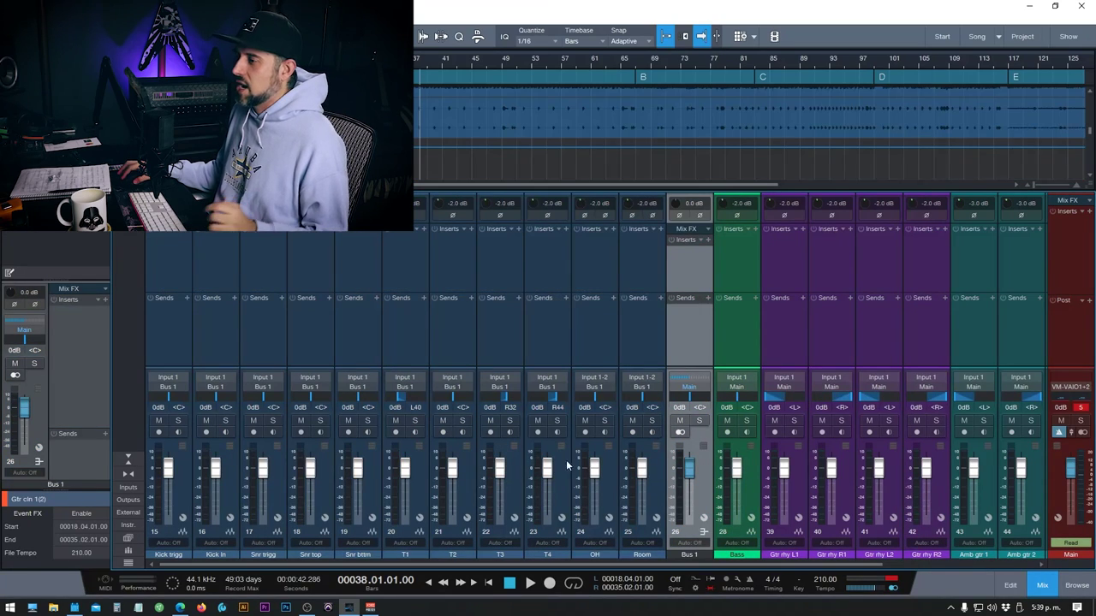
double_click(683, 556)
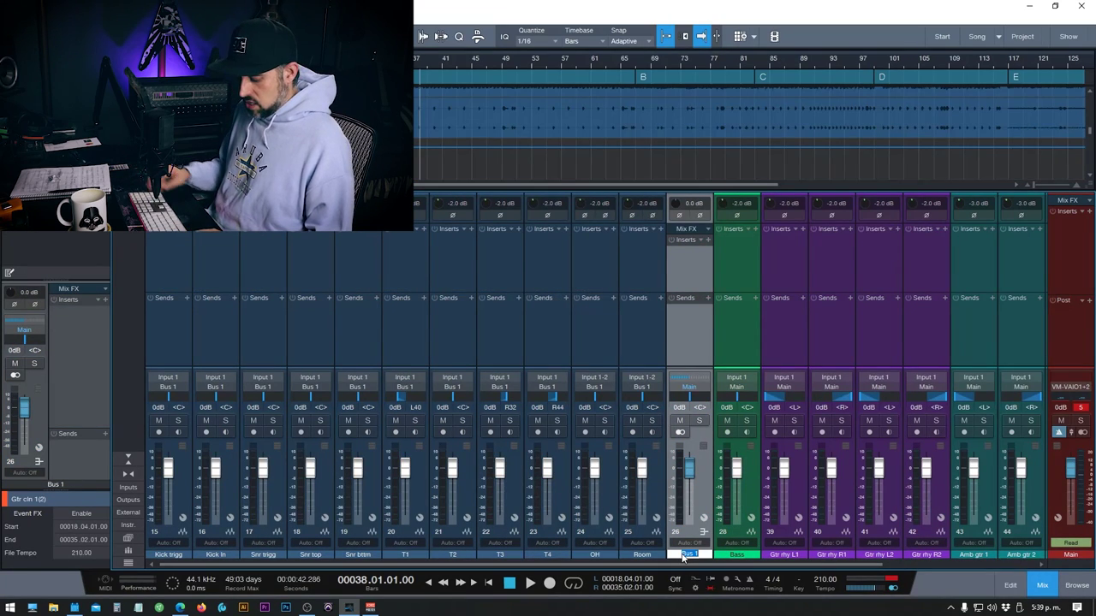
key(Return)
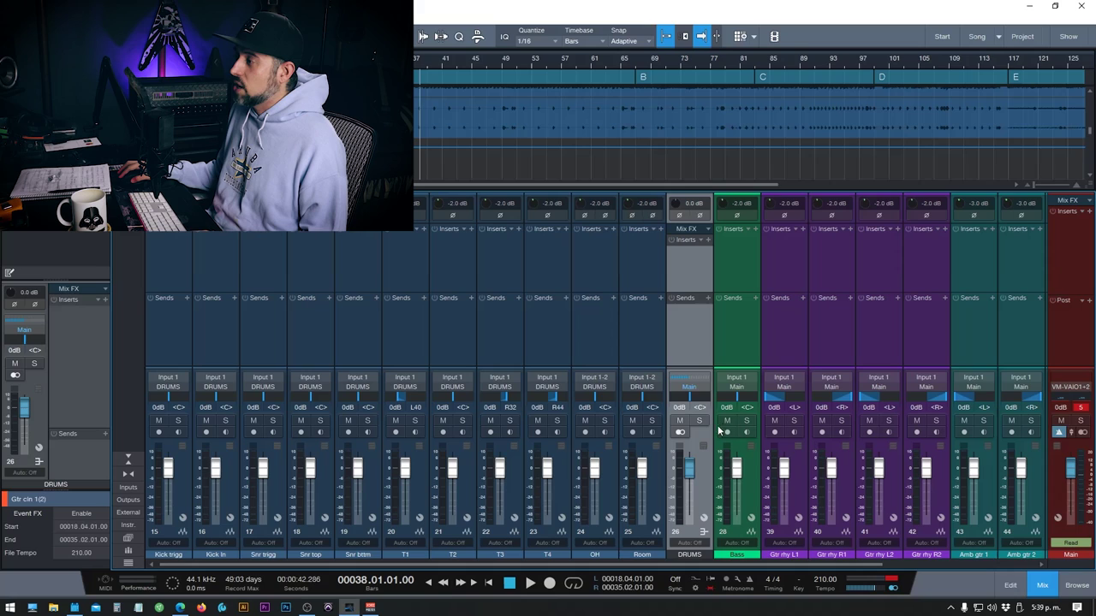
Step: Solo the DRUMS bus and play from bar 38 to check its combined level
click(700, 421)
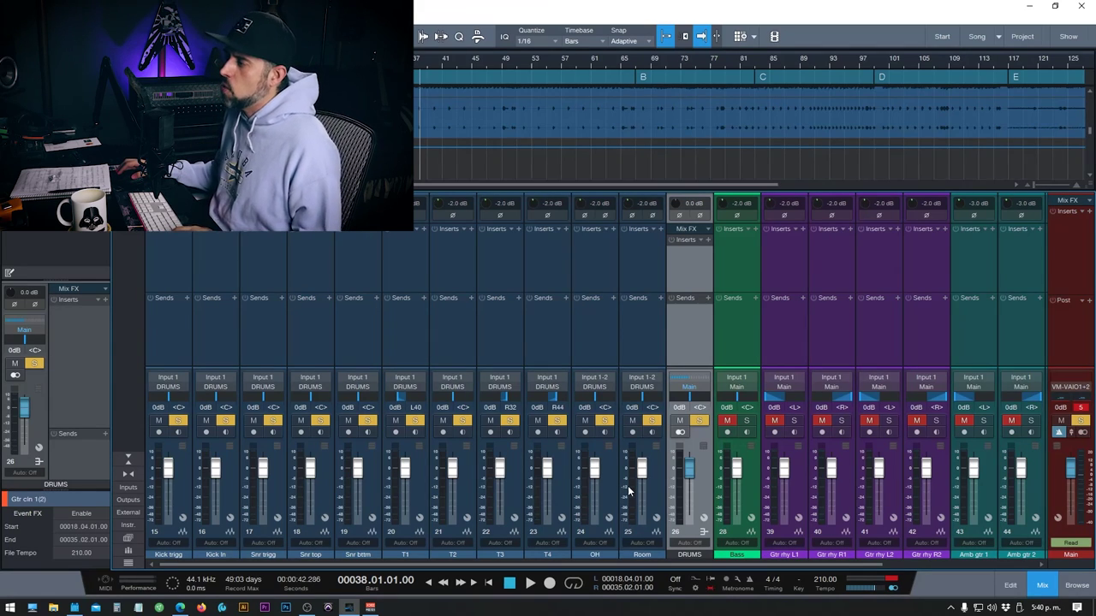
key(space)
key(space)
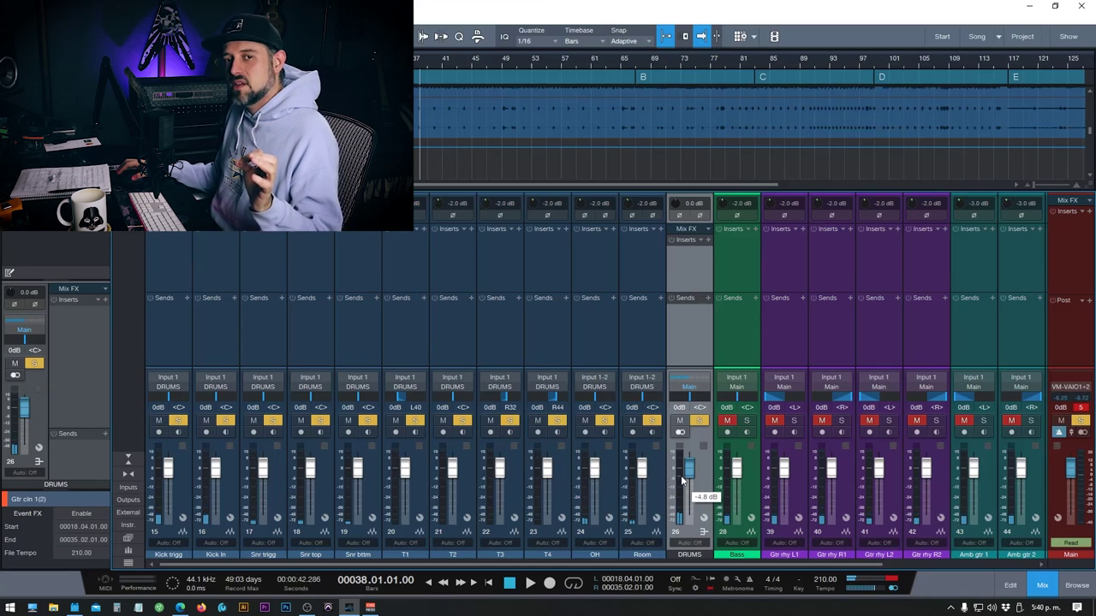
key(space)
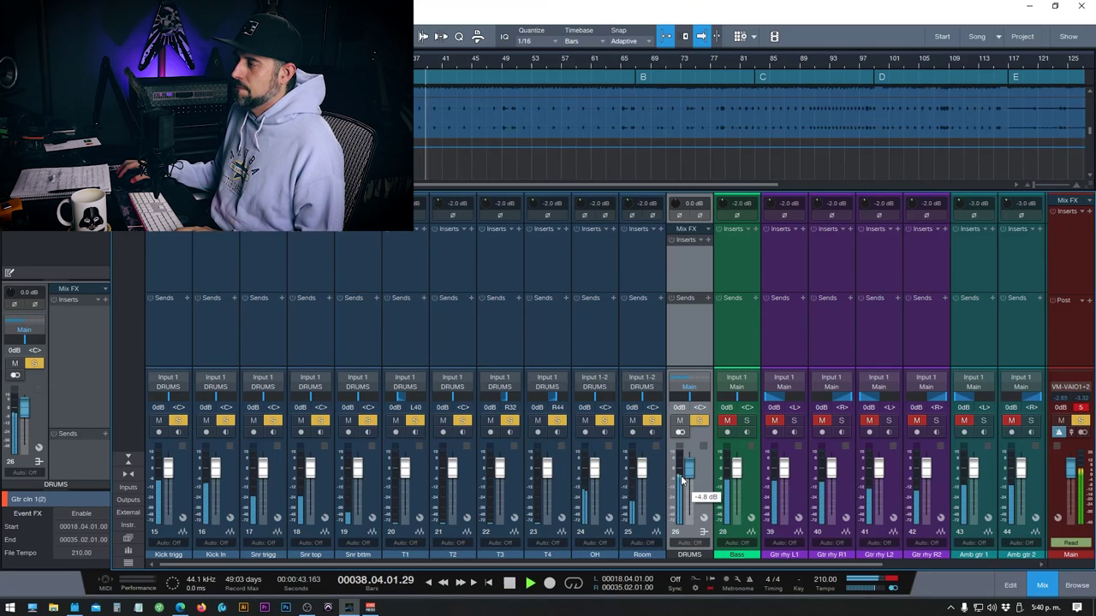
key(space)
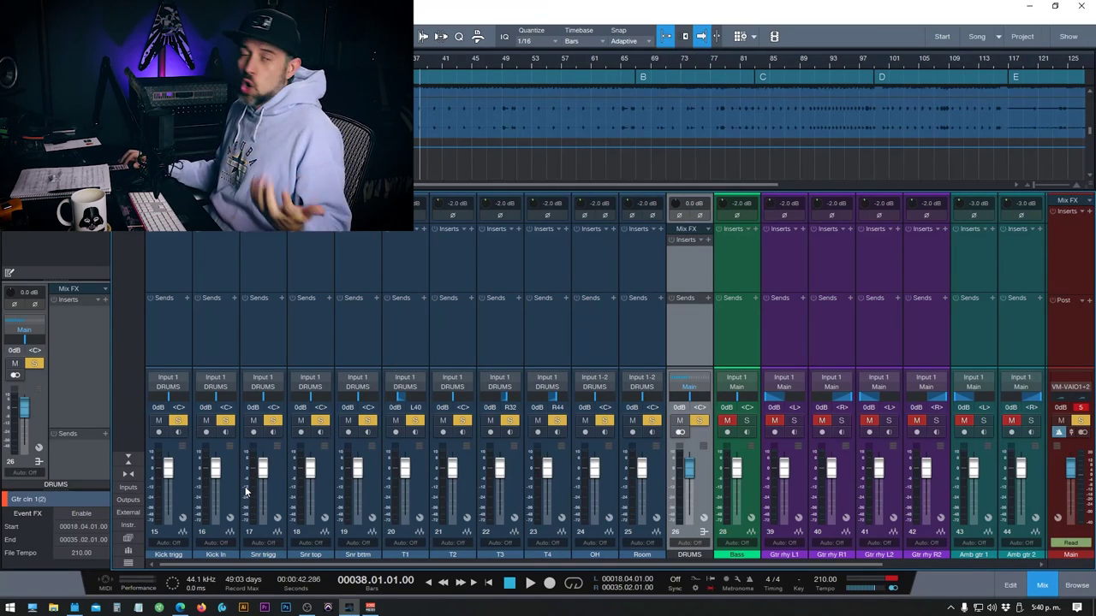
Step: Route Kick trigg and Kick In to one new bus, and the three snare channels to another
click(177, 490)
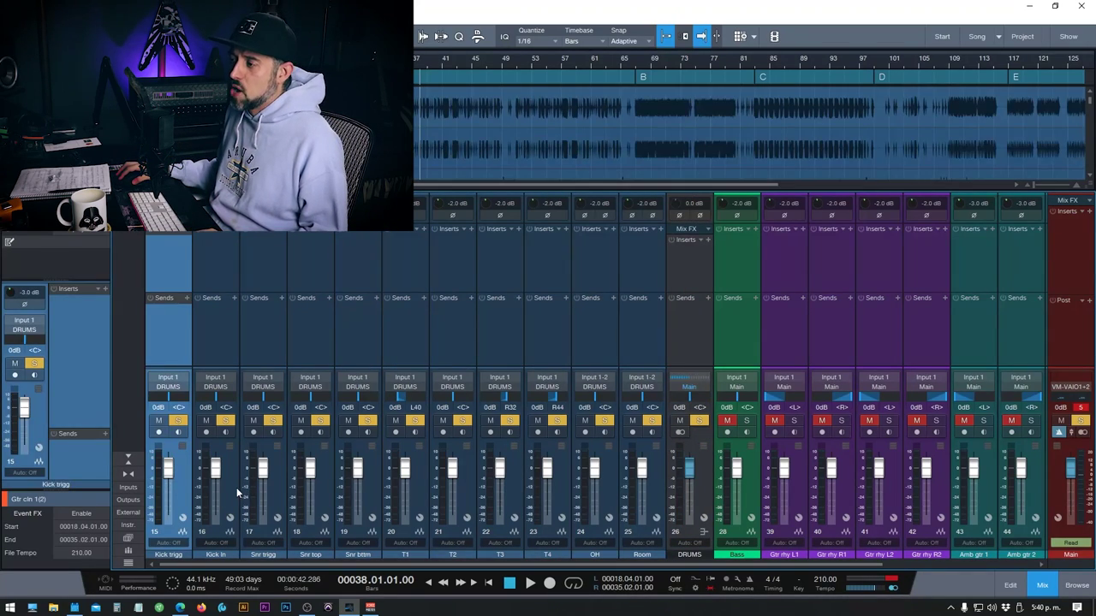
ctrl+click(226, 489)
key(shift+b)
click(325, 488)
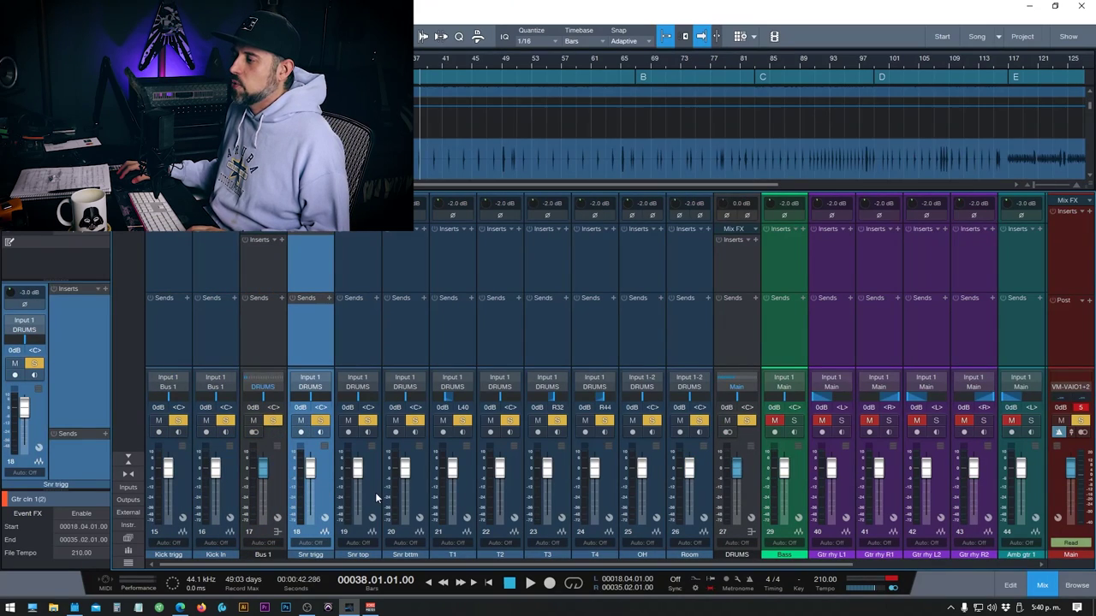
shift+click(407, 492)
key(shift+b)
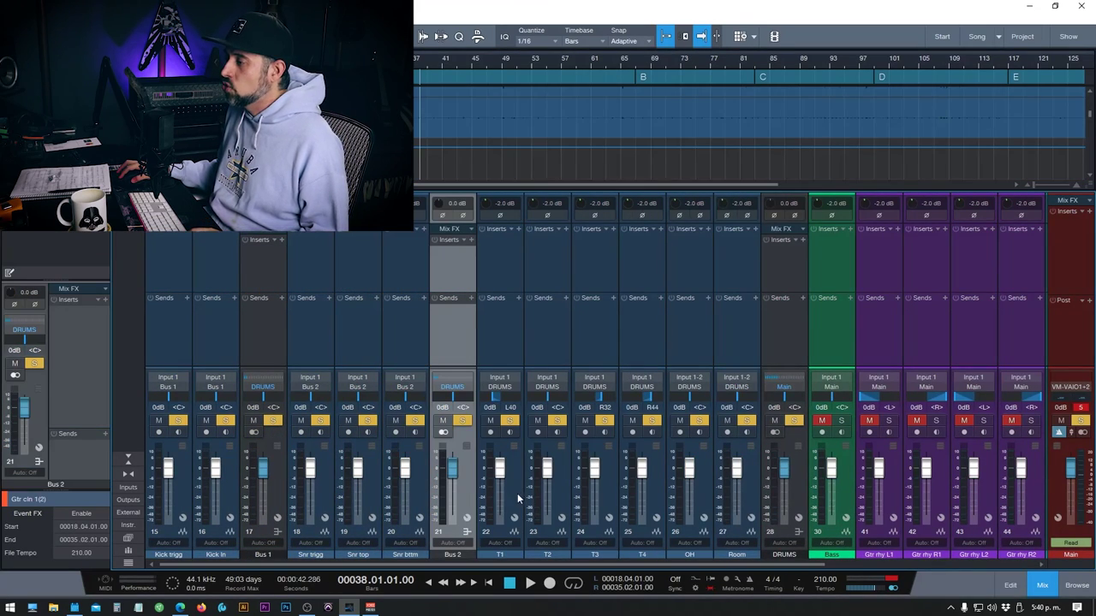
Step: Route the tom channels T1 through T4 to their own new bus
click(507, 484)
shift+click(645, 493)
key(shift+b)
Step: Select the OH and Room channels in turn, and the kick, snare and tom buses together
click(746, 494)
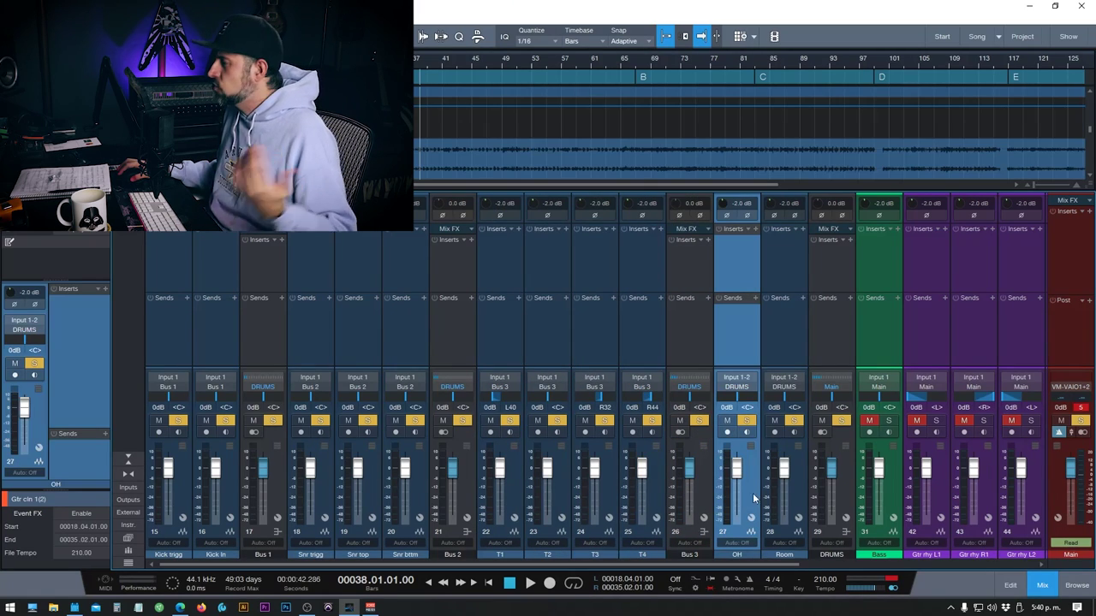
click(796, 502)
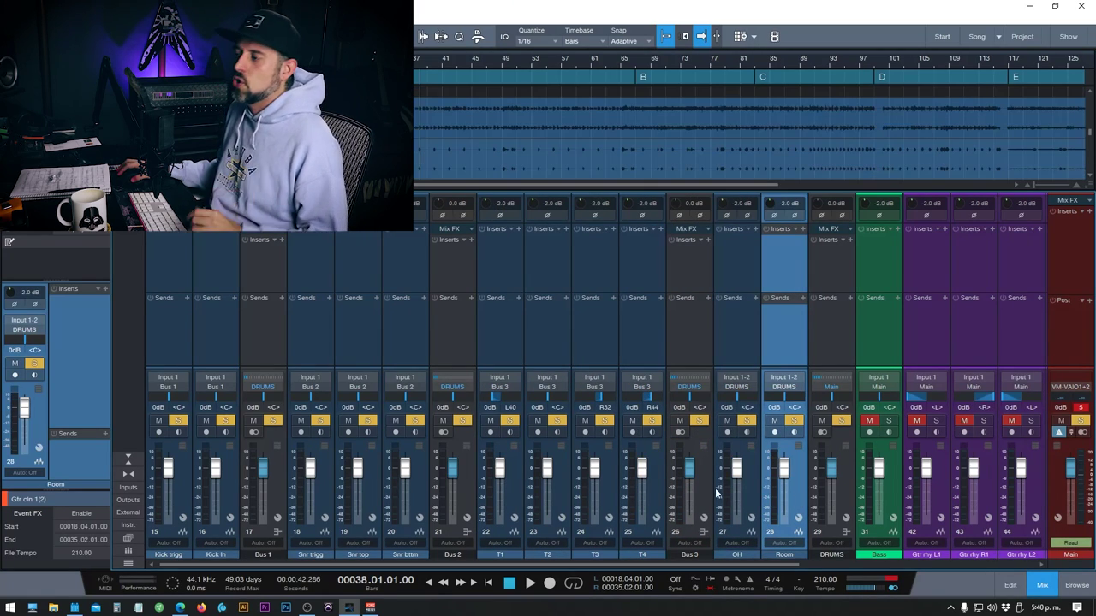
click(275, 493)
ctrl+click(452, 482)
ctrl+click(688, 490)
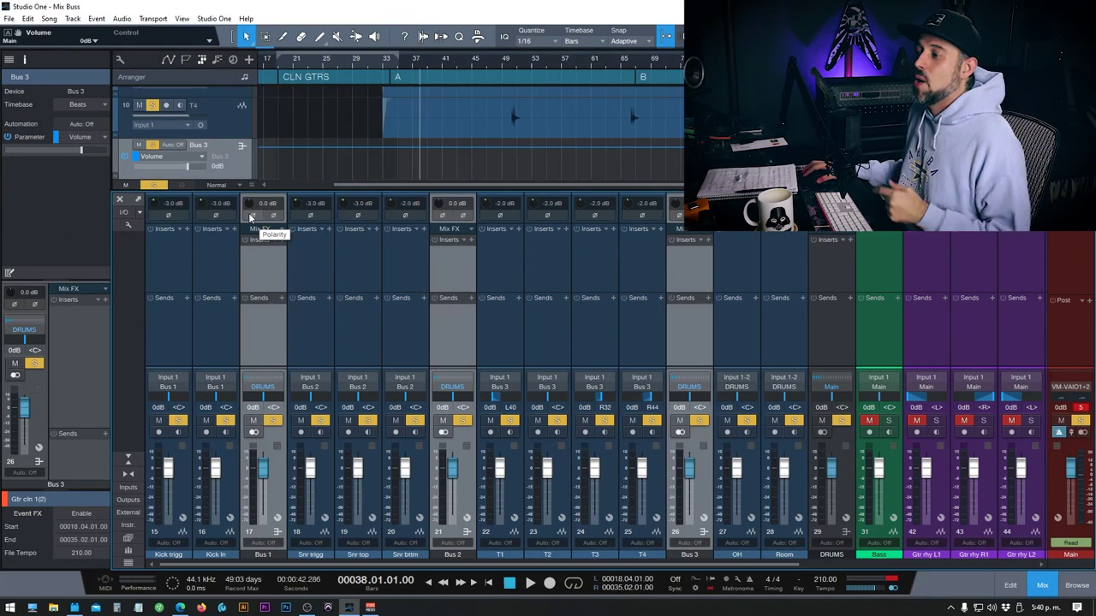
Step: Lower the Kick trigg and Kick In faders together to -4.2 dB, checking the kick bus level in playback from bar 38
click(180, 495)
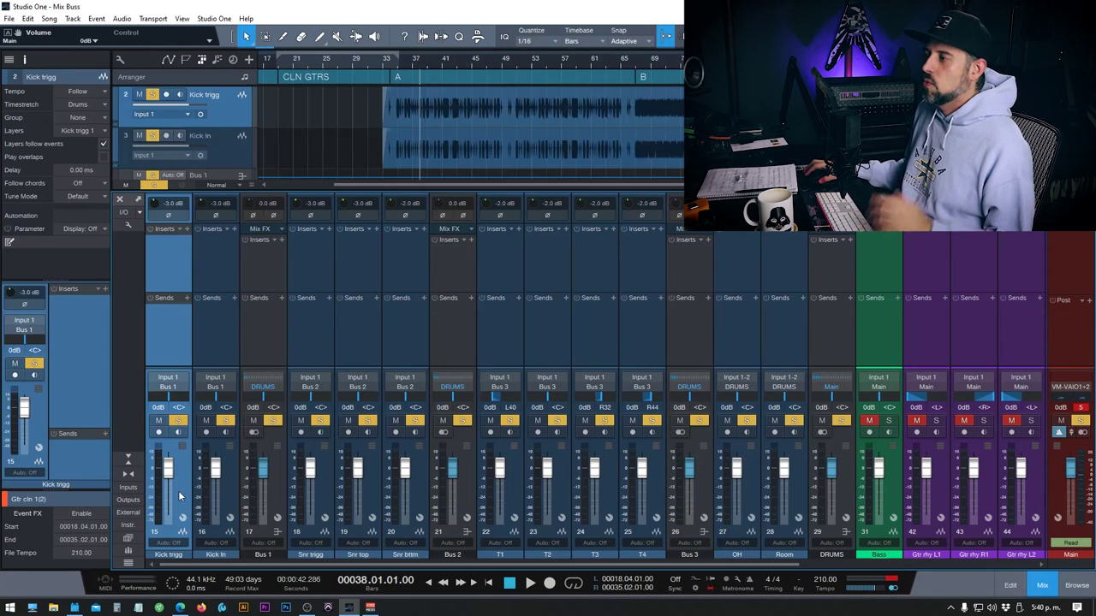
key(space)
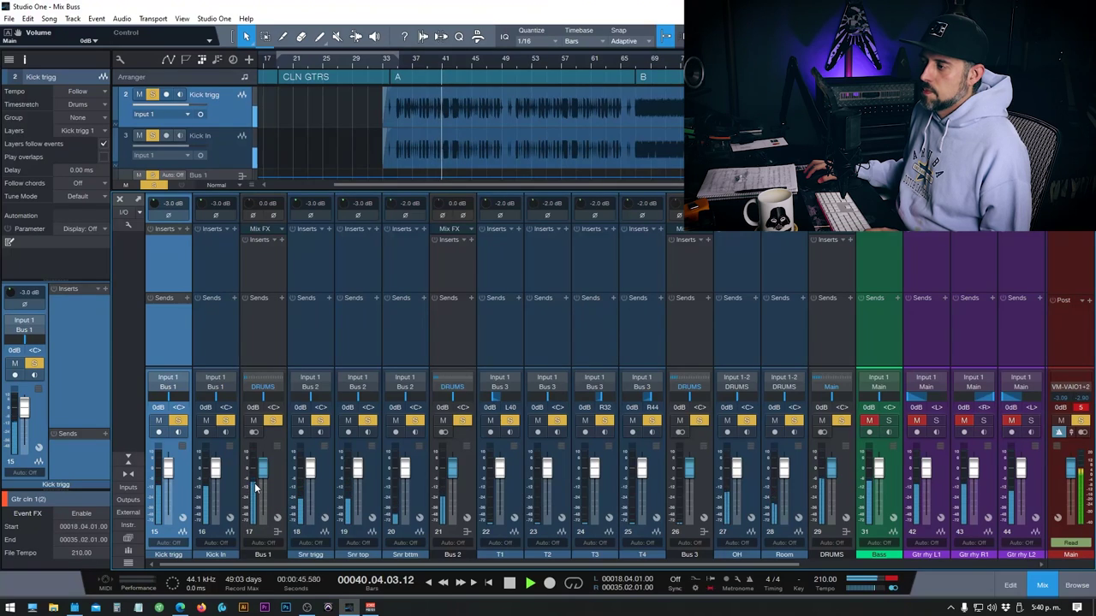
key(space)
click(210, 500)
shift+click(178, 475)
drag(169, 470, 169, 476)
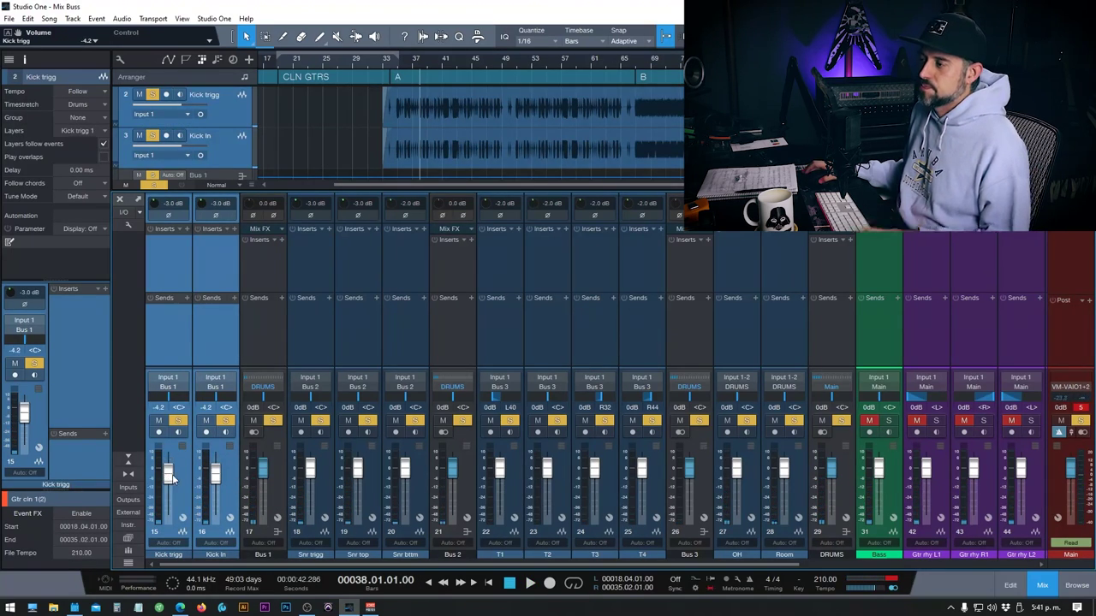
key(space)
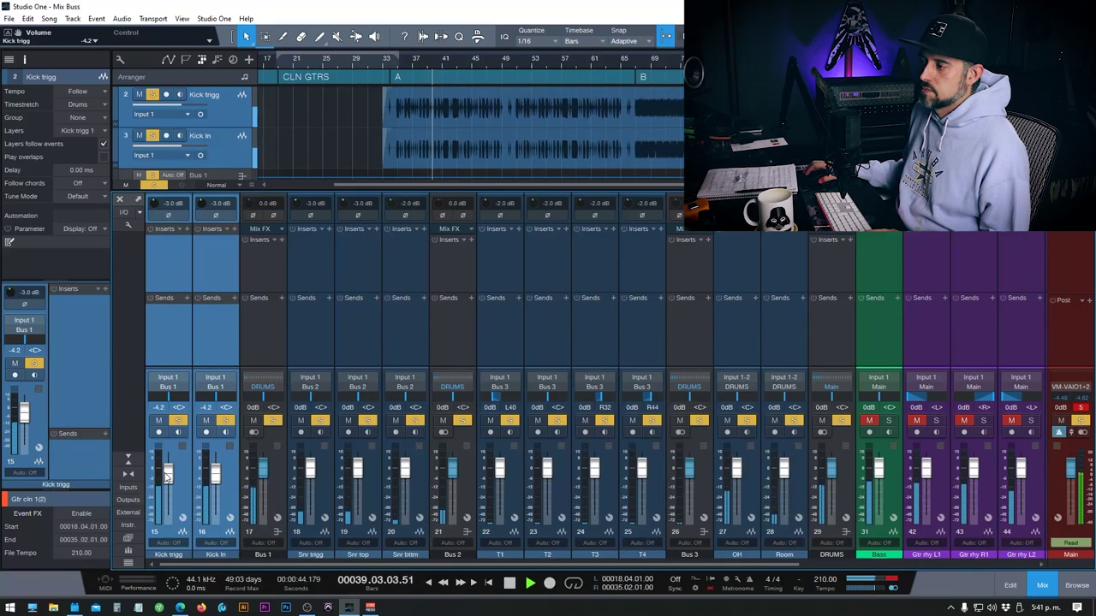
key(space)
Step: Lower the Snr trigg, Snr top and Snr bttm faders together to -2.5 dB and check the snare bus level in playback
click(317, 490)
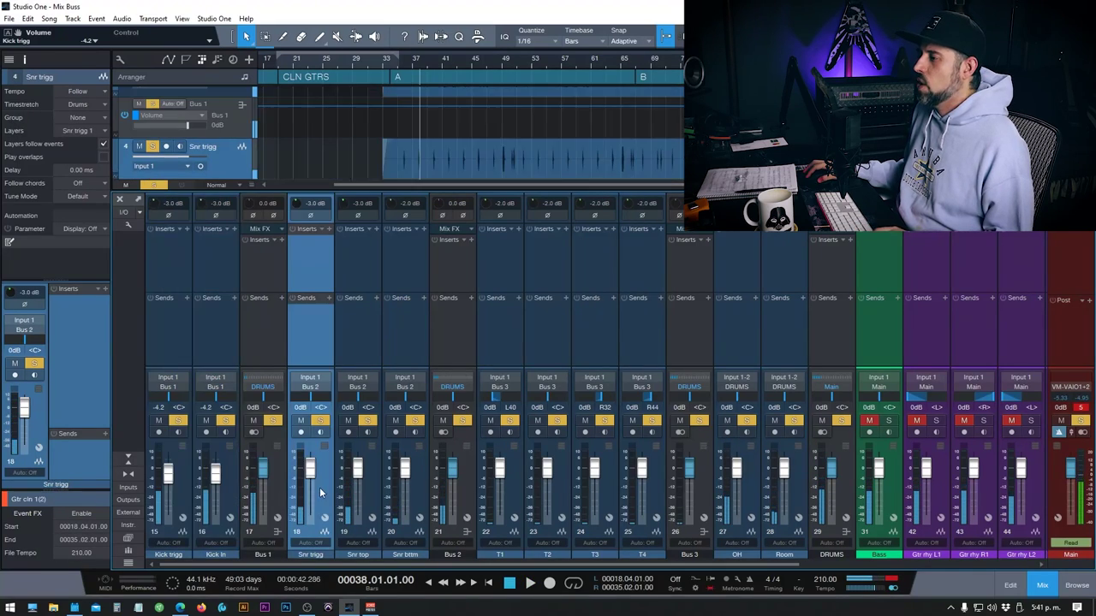
shift+click(419, 492)
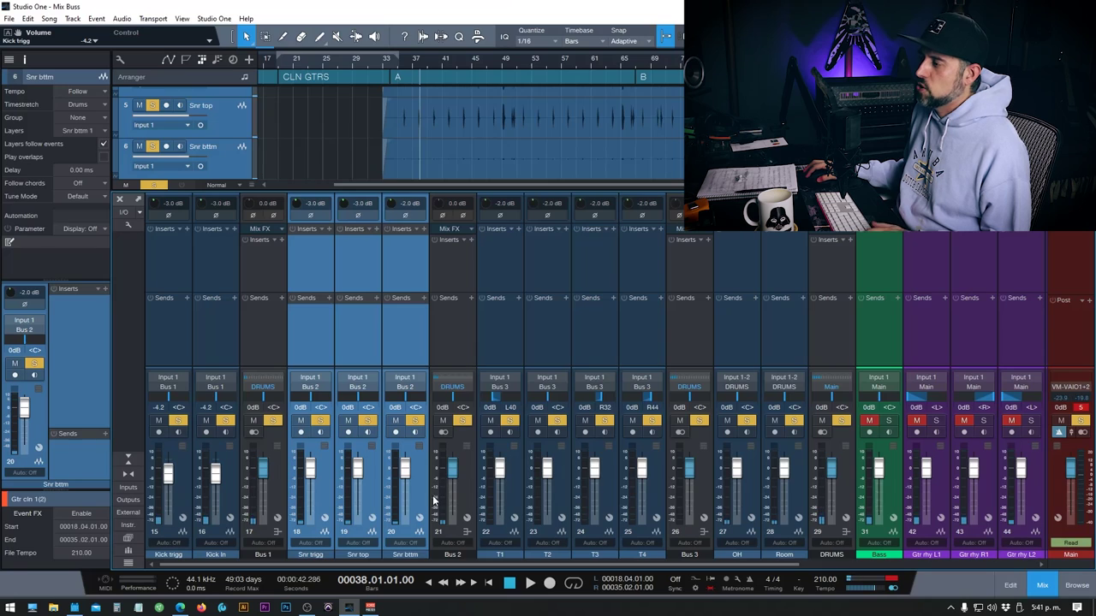
key(space)
key(space)
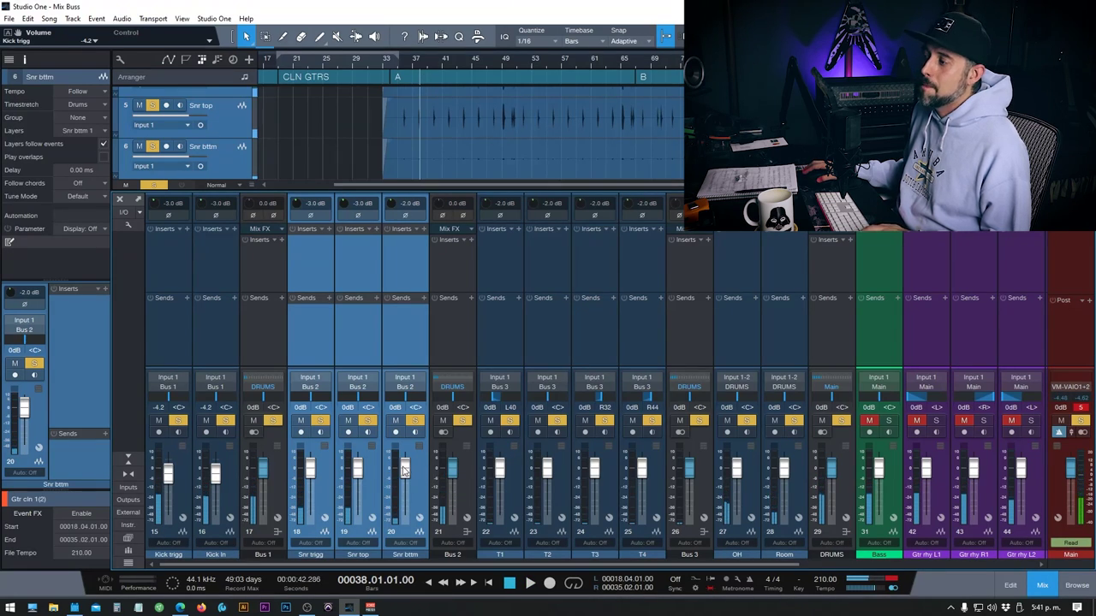
drag(404, 470, 405, 472)
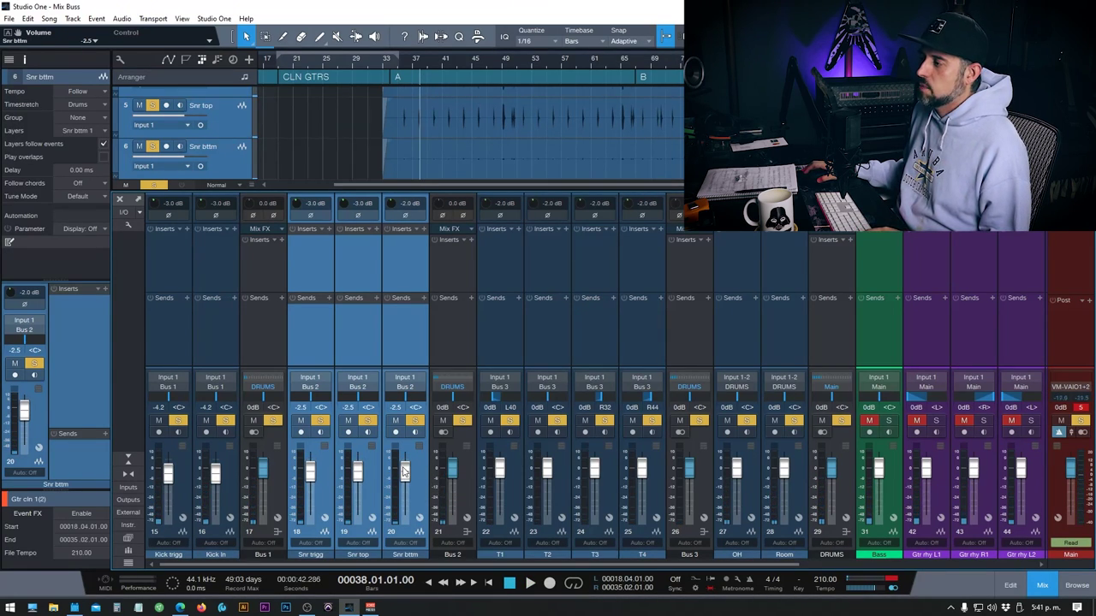
key(space)
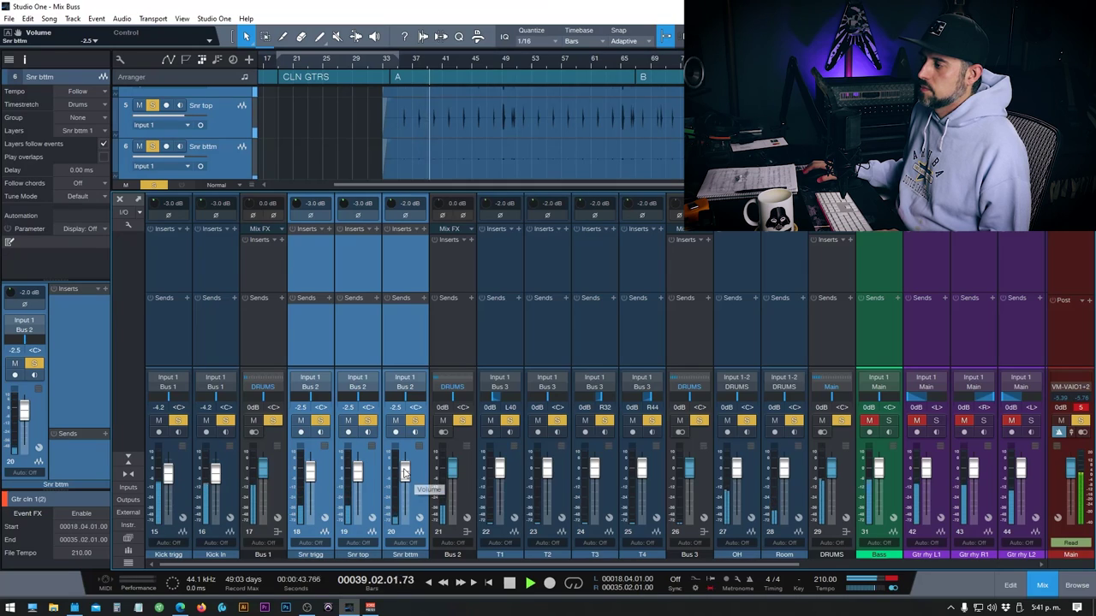
key(space)
Step: Set the loop range from bar 74 to 76 around the tom hits and place the playback position at bar 74
key(F3)
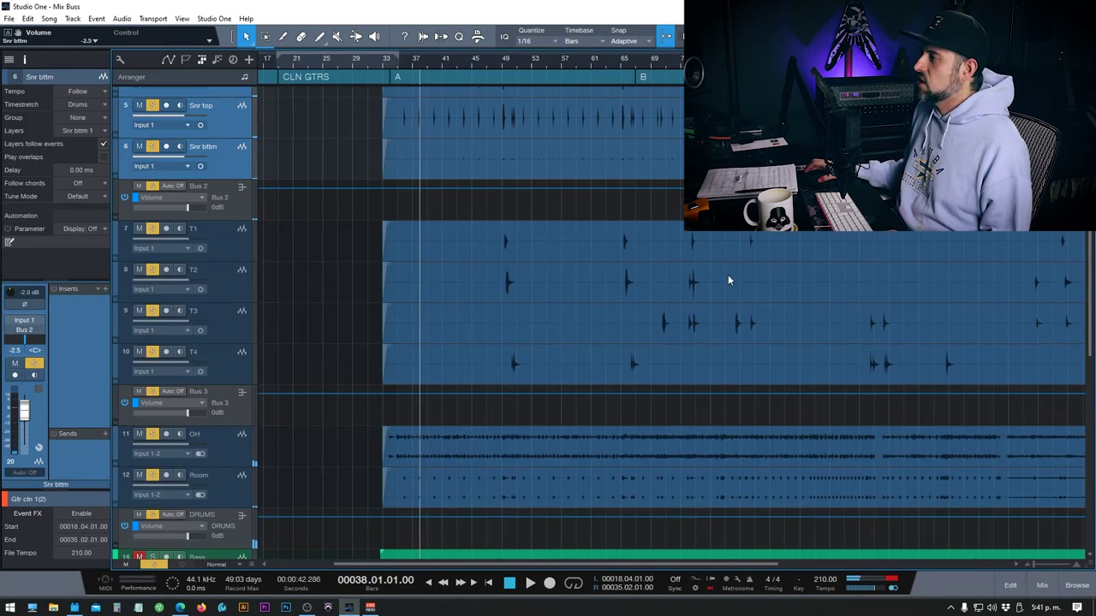
drag(692, 60, 672, 96)
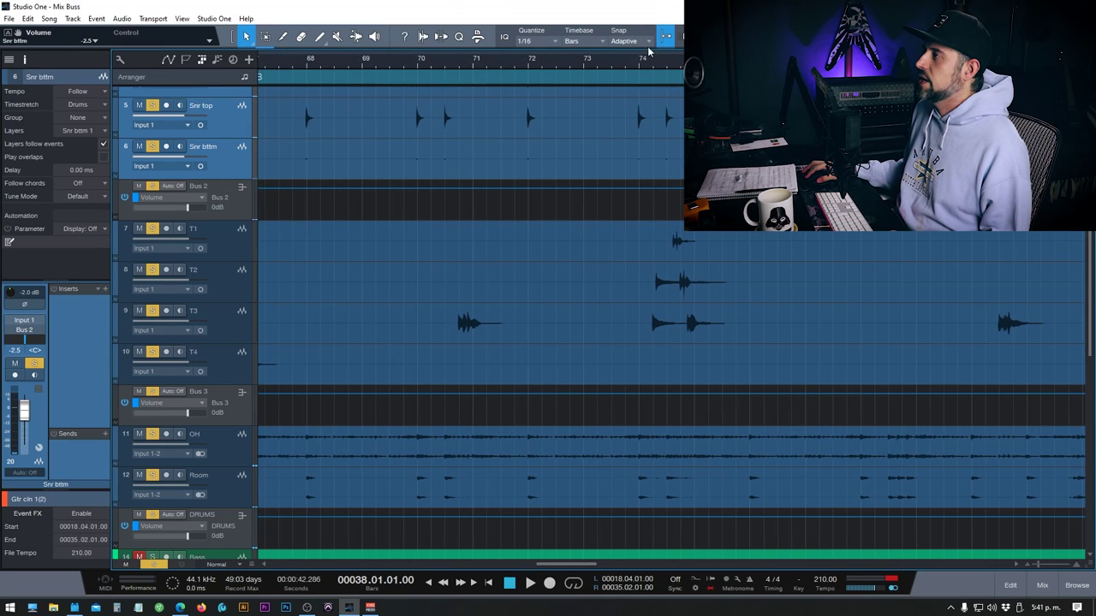
click(644, 61)
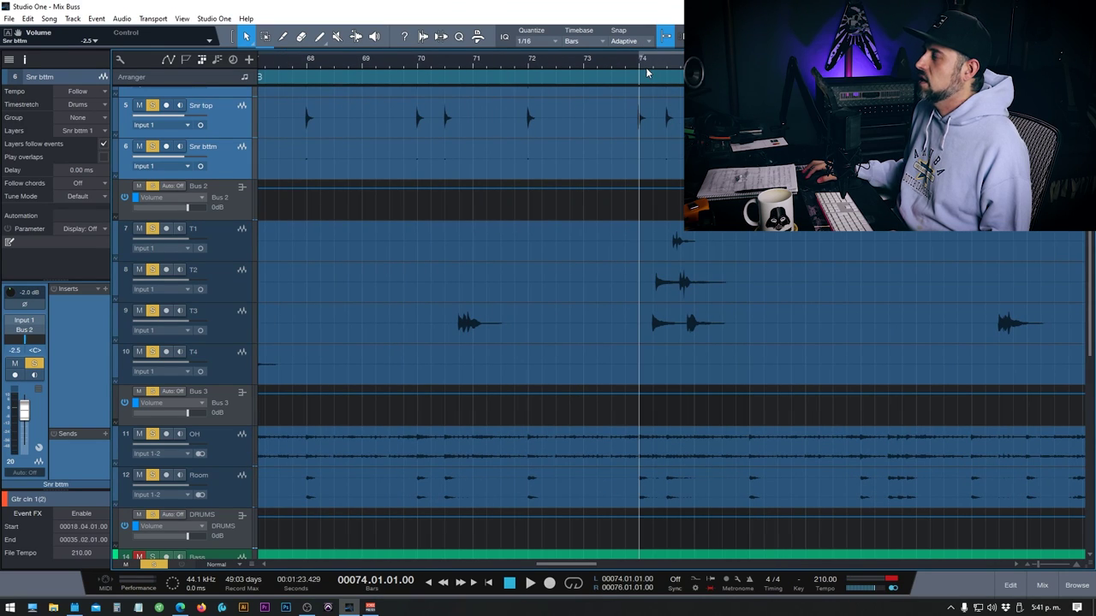
key(F3)
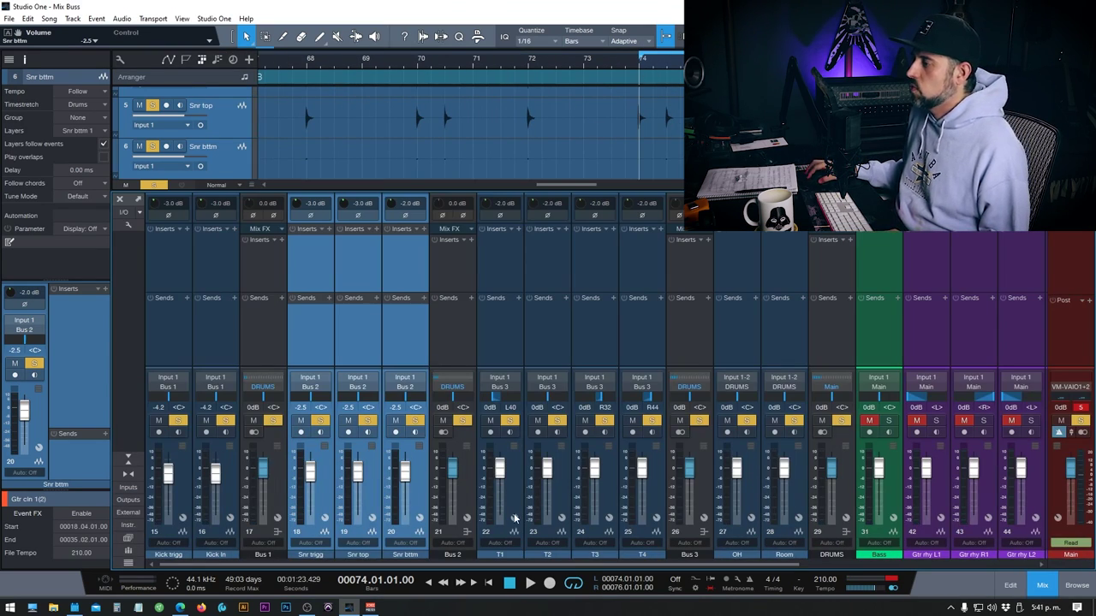
Step: Check the tom bus level from bar 74 in solo, and again with its solo off
click(704, 422)
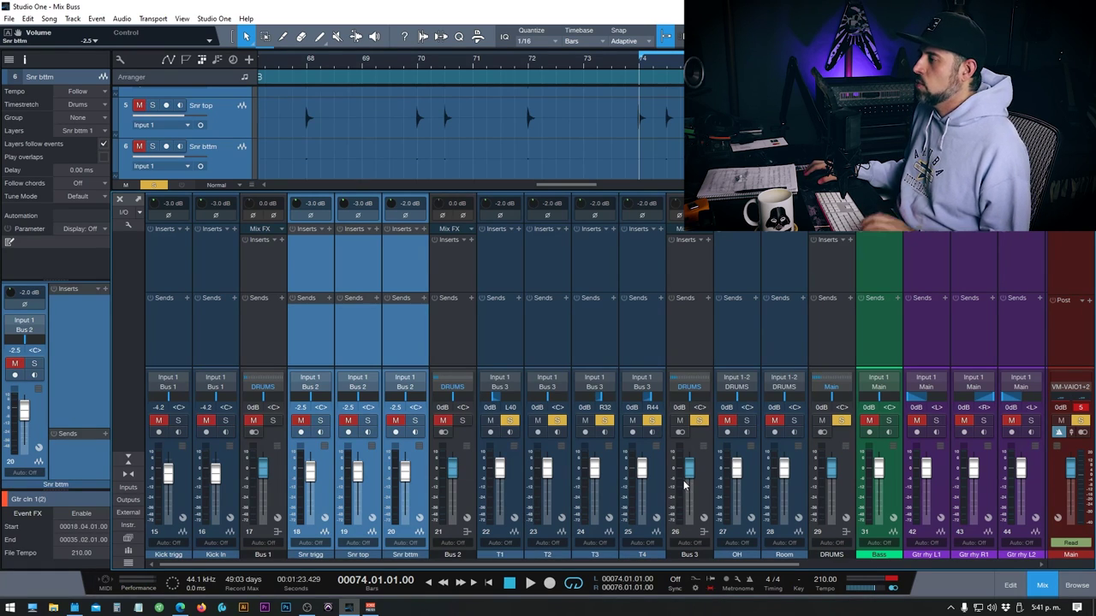
key(space)
key(space)
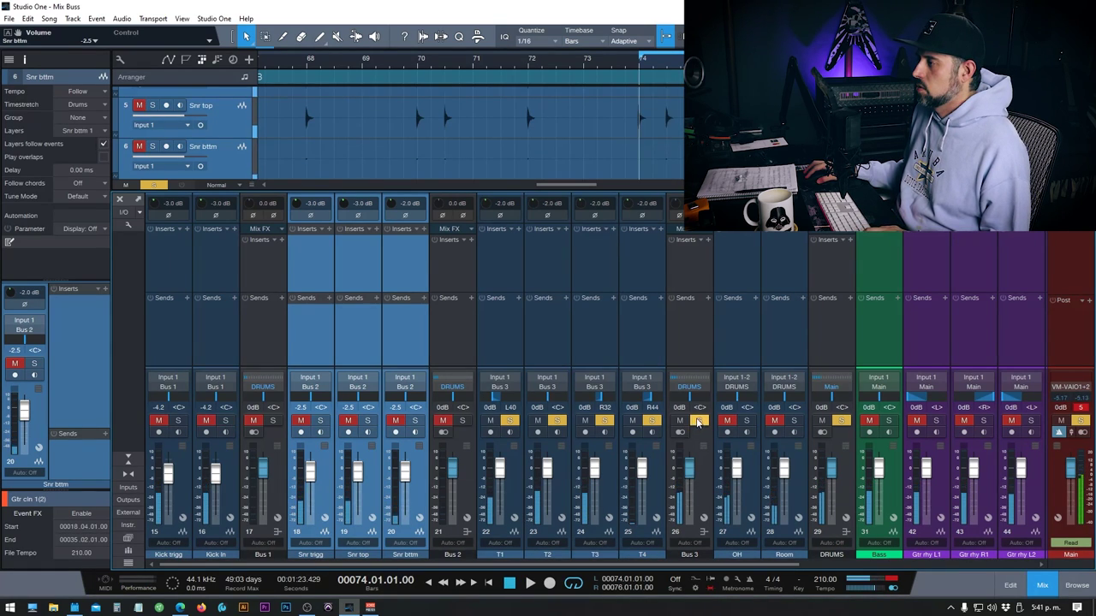
click(700, 420)
key(space)
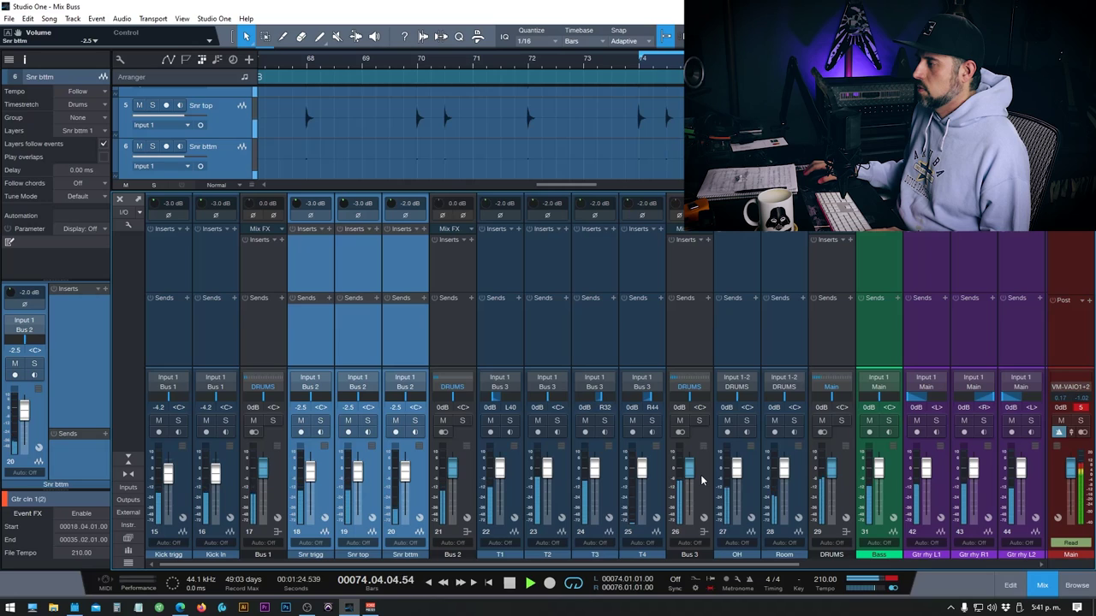
key(space)
Step: Solo the DRUMS bus and play from bar 74 to check the tom channel levels within the drums
click(842, 414)
click(839, 424)
key(space)
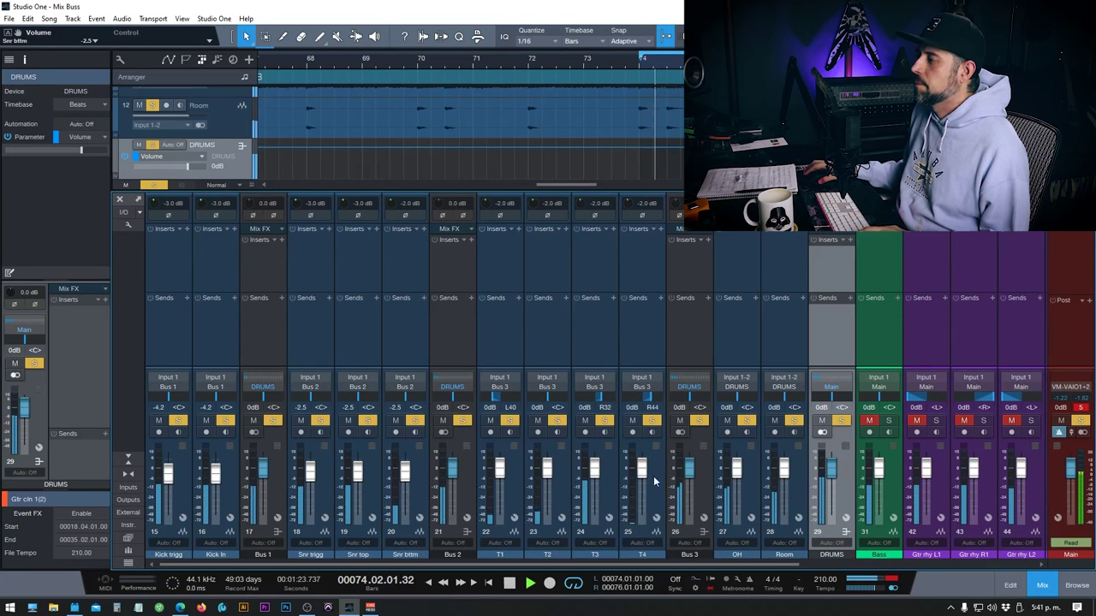
key(space)
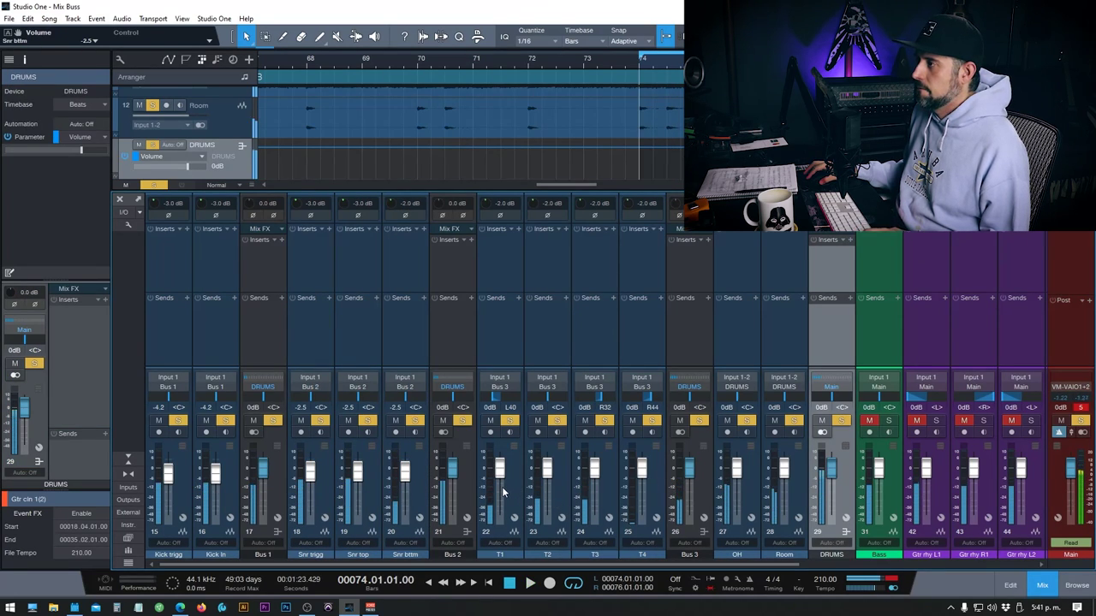
key(space)
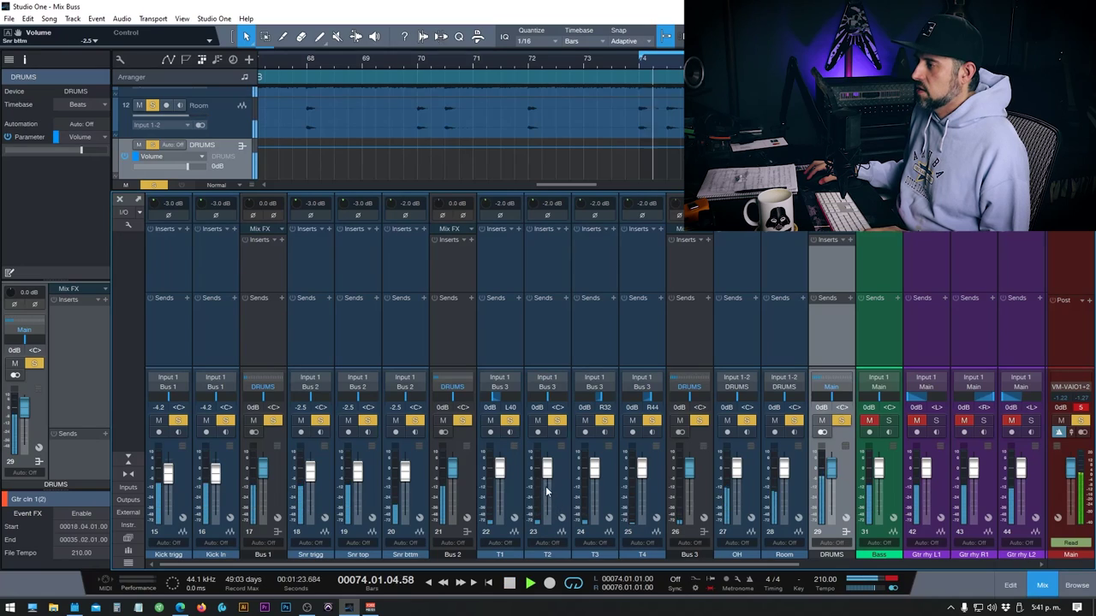
key(space)
Step: Lower the input gain of T2 and T3 together to -6.2 dB, checking their levels in playback from bar 74
click(564, 483)
shift+click(573, 257)
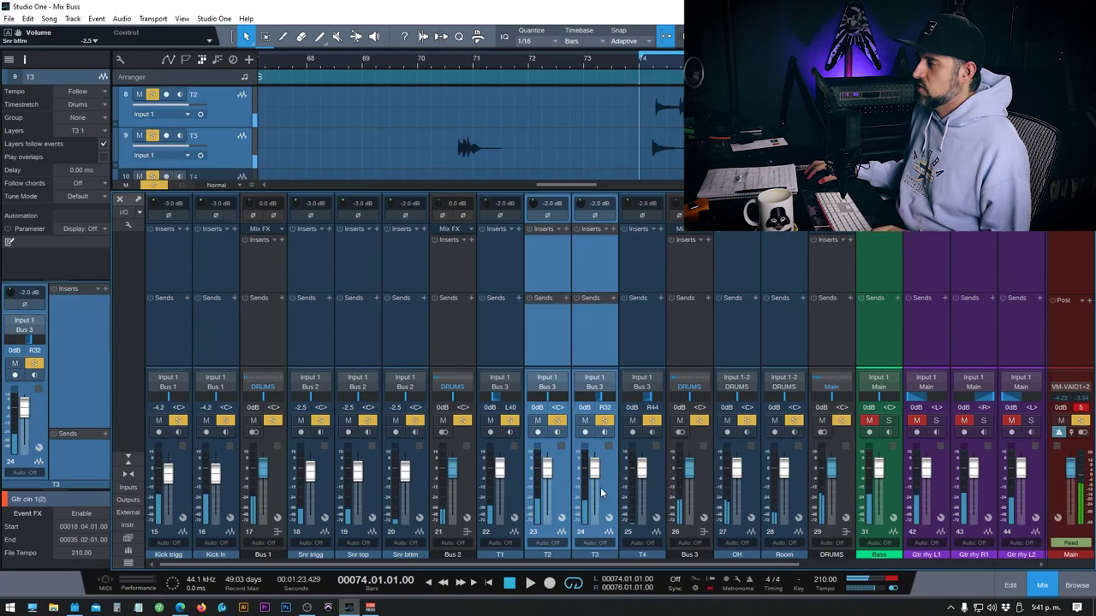
scroll(532, 205, down, 3)
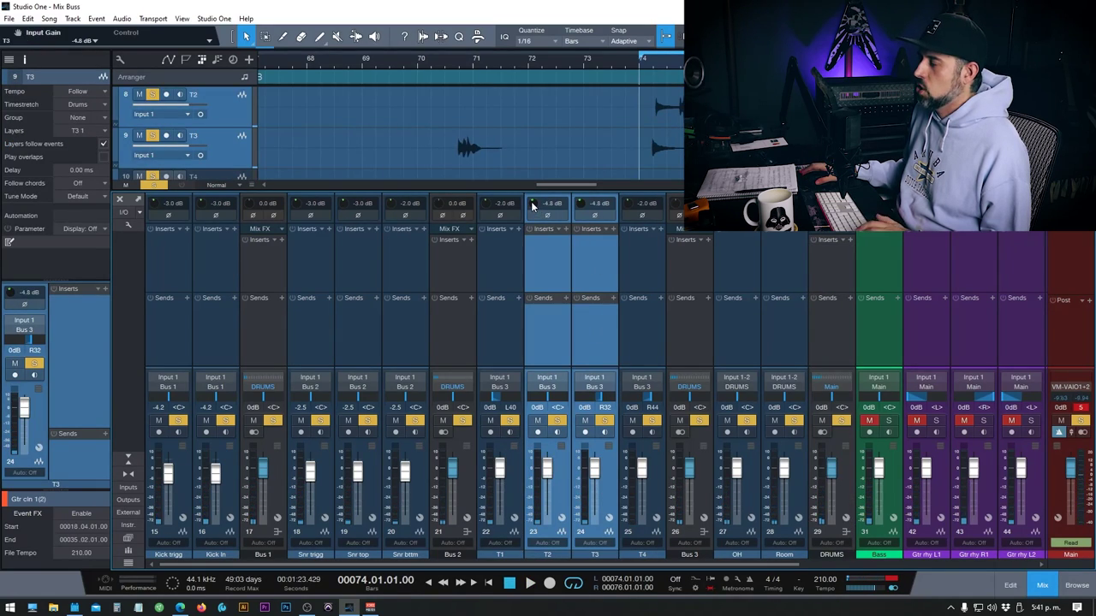
key(space)
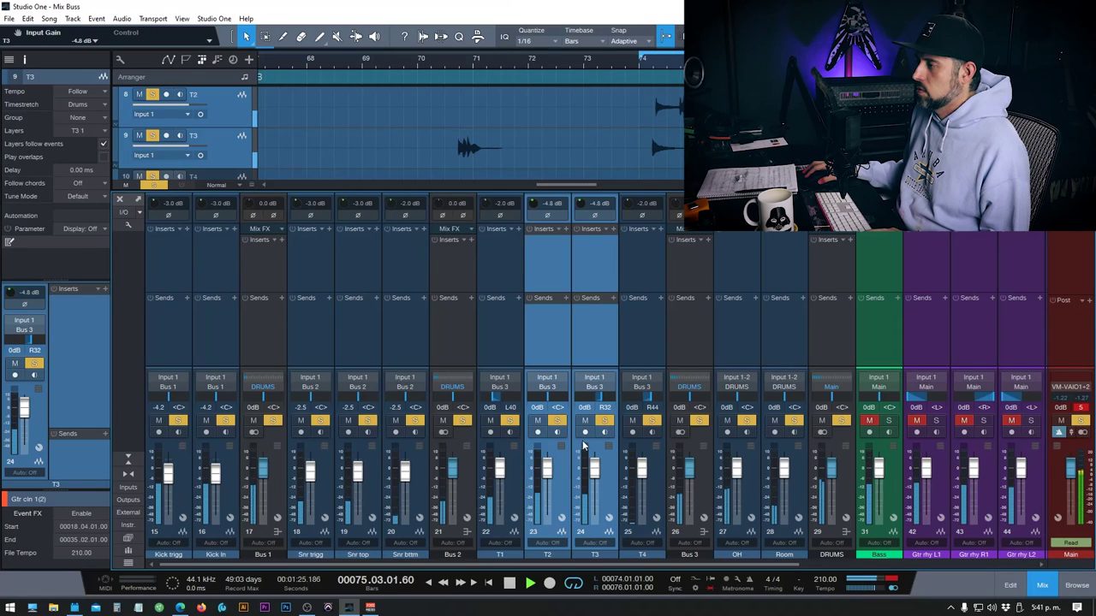
key(space)
scroll(535, 205, down, 5)
key(space)
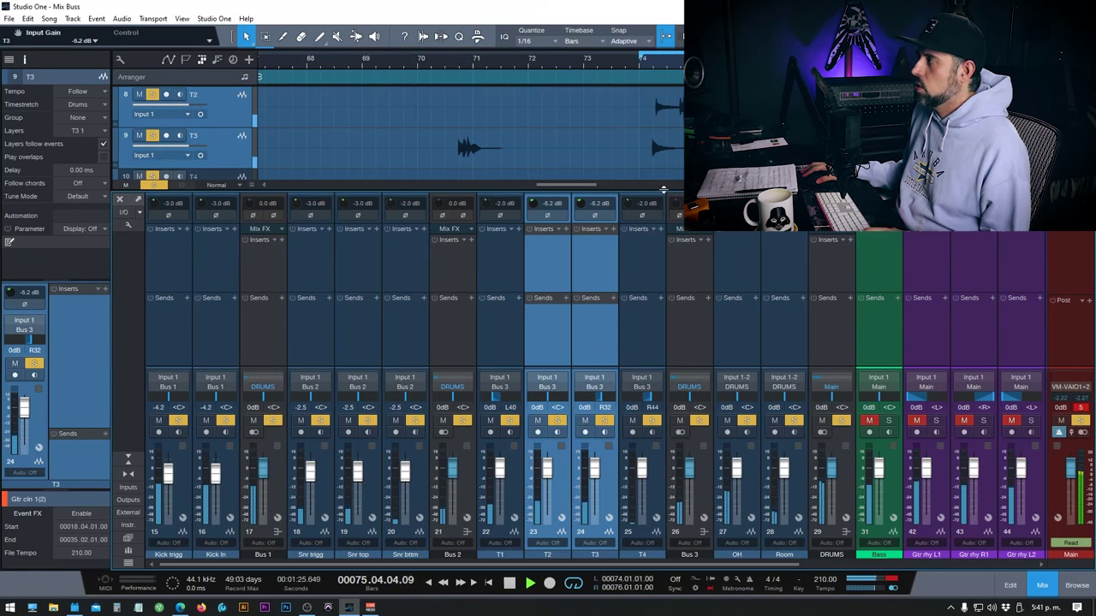
key(space)
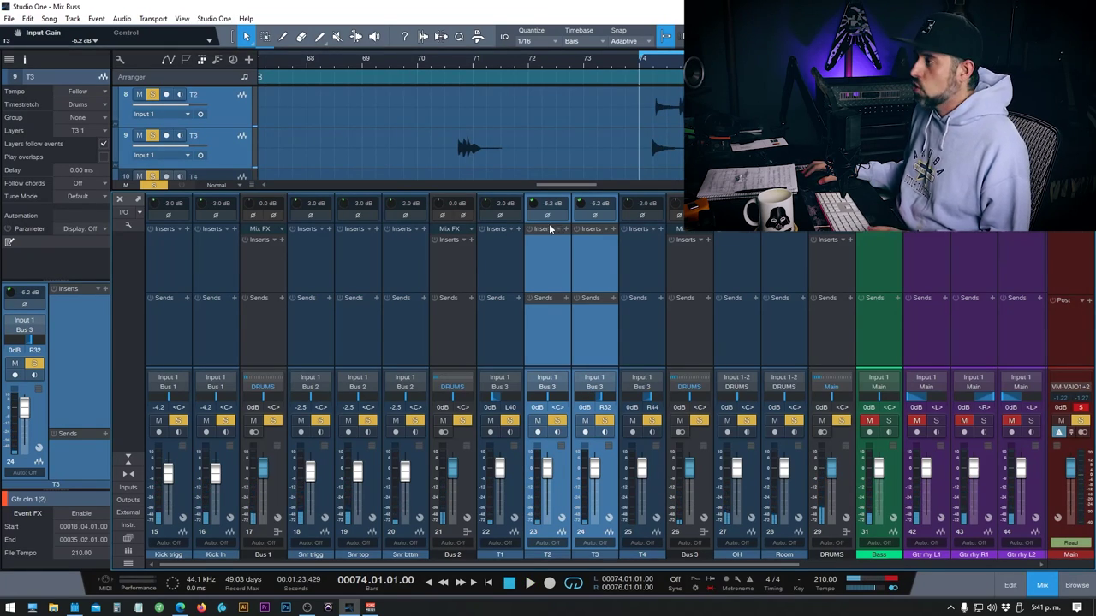
Step: Place the playback position at bar 98, beat 2, just before the T4 hits, and check the tom levels there
key(F3)
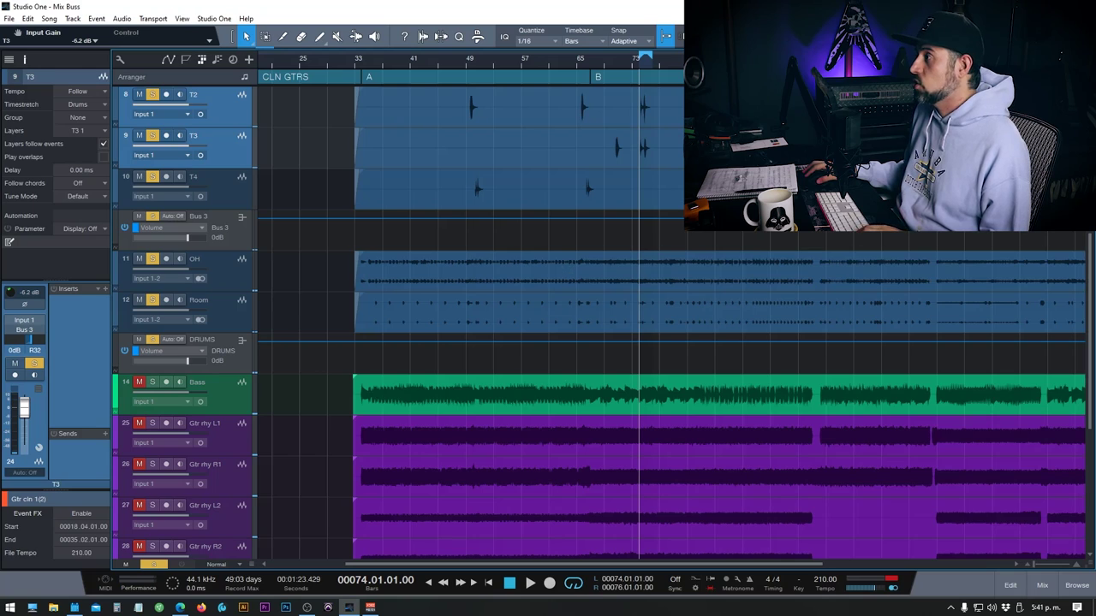
scroll(836, 154, up, 5)
click(764, 60)
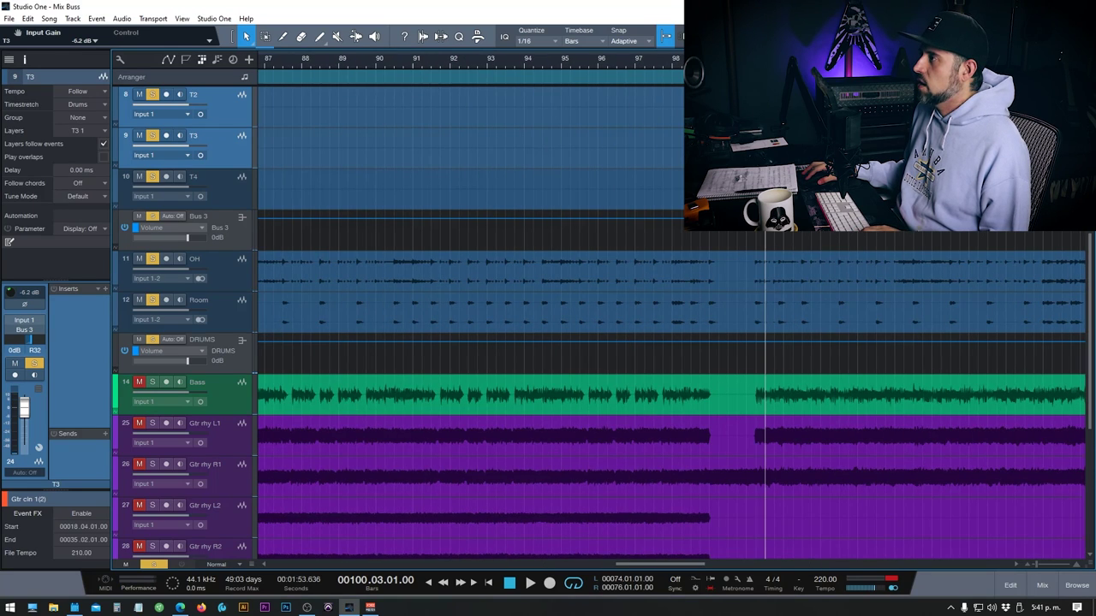
click(682, 59)
key(F3)
key(space)
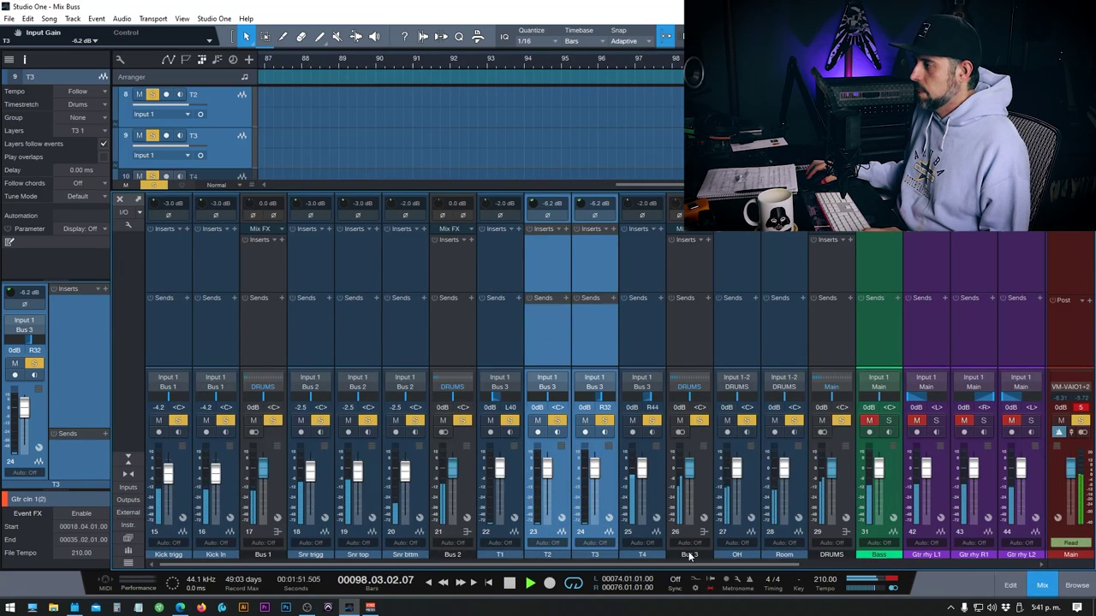
key(space)
Step: Set T4's input gain to -6.2 dB, check it in playback, and select channels T1 through T4
click(660, 485)
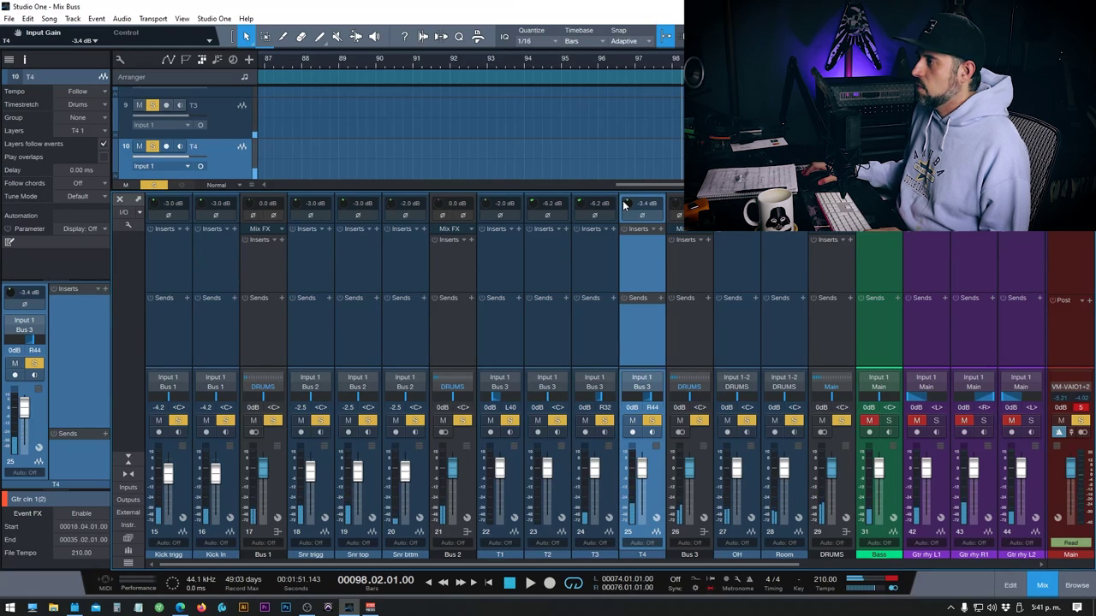
key(space)
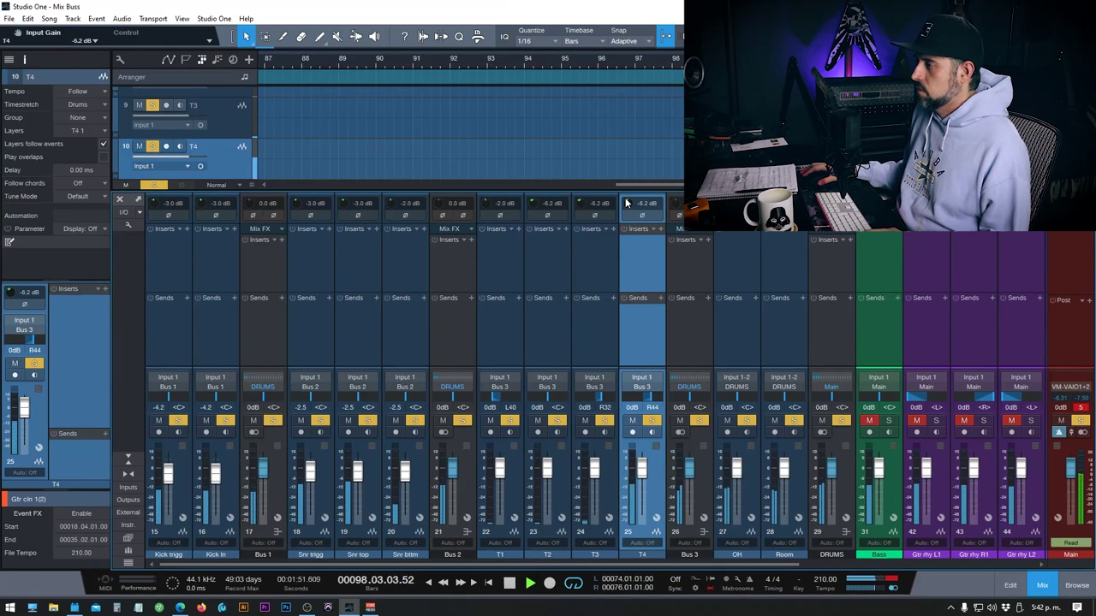
key(space)
click(513, 476)
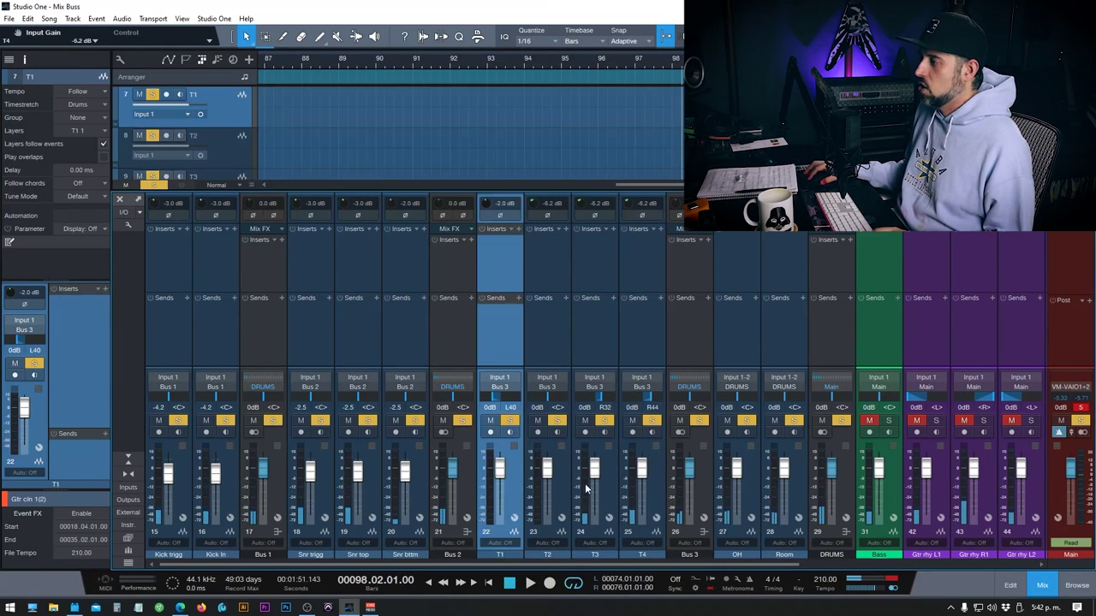
shift+click(649, 476)
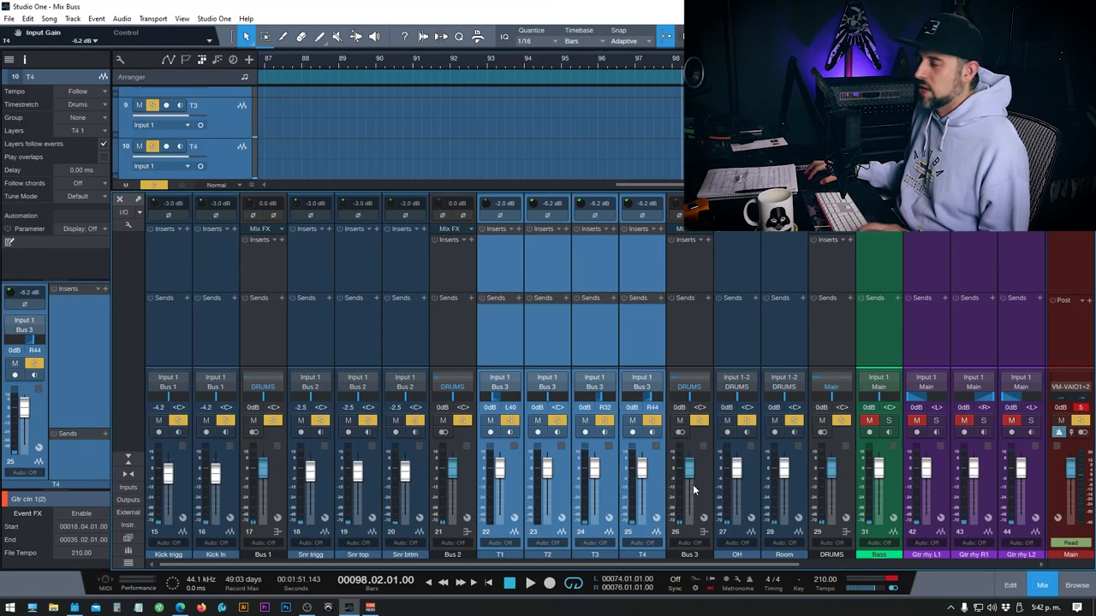
Step: Rename Bus 3 as TOMS, Bus 2 as SNARE and Bus 1 as KICK
double_click(681, 554)
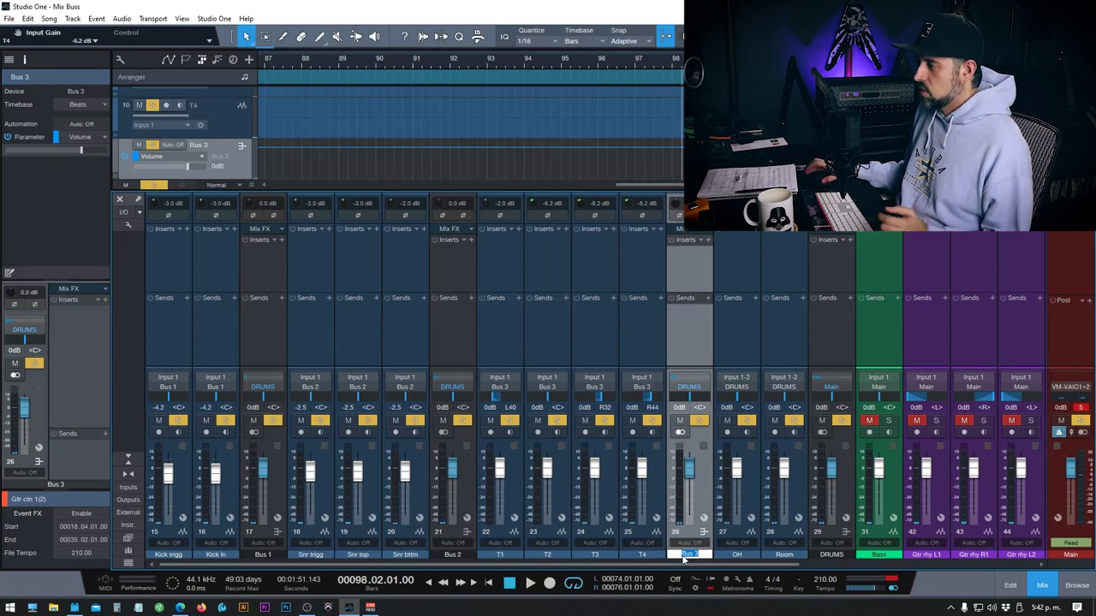
text(TOMS)
key(Return)
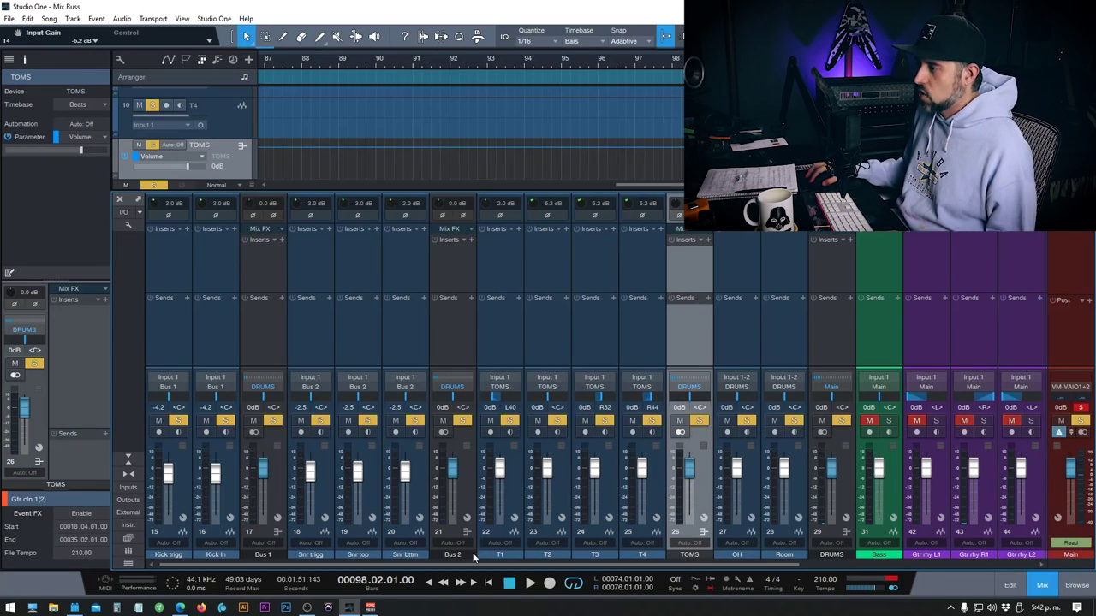
double_click(466, 555)
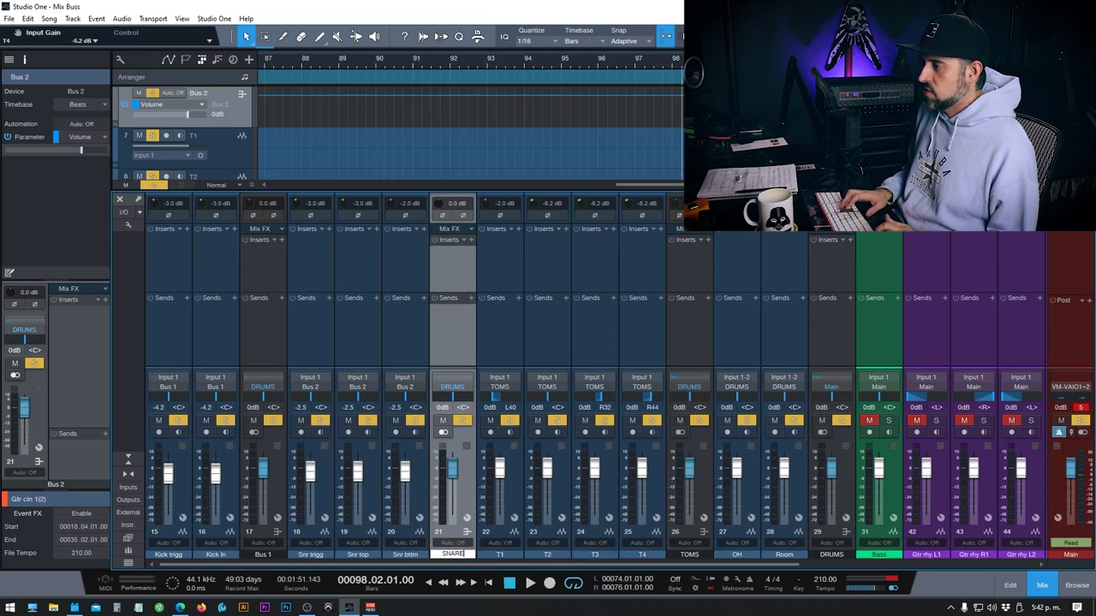
text(SNARE)
key(Return)
double_click(262, 555)
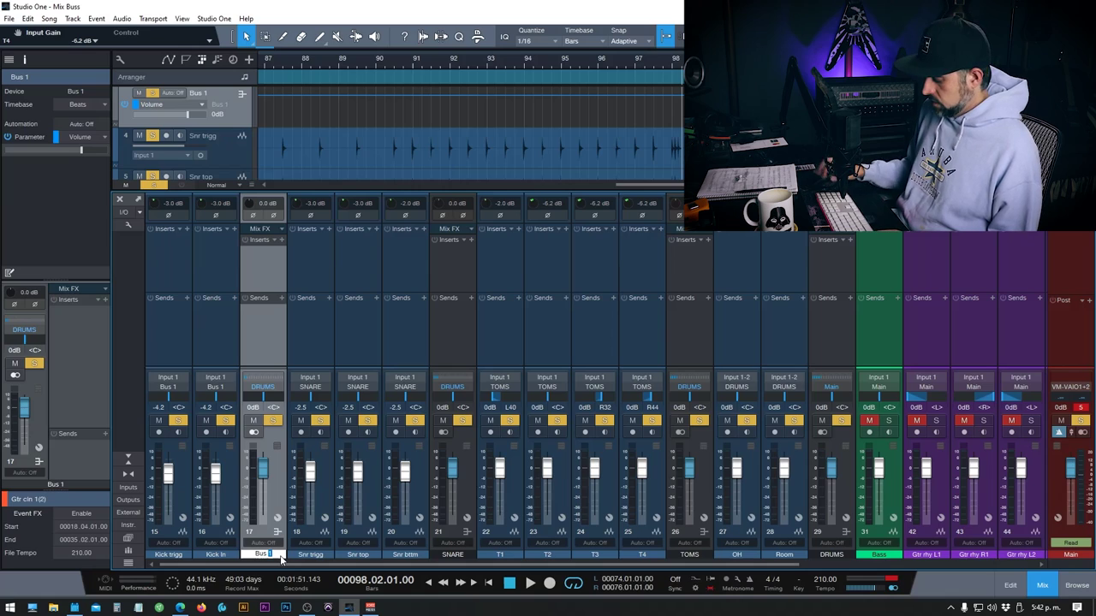
key(Return)
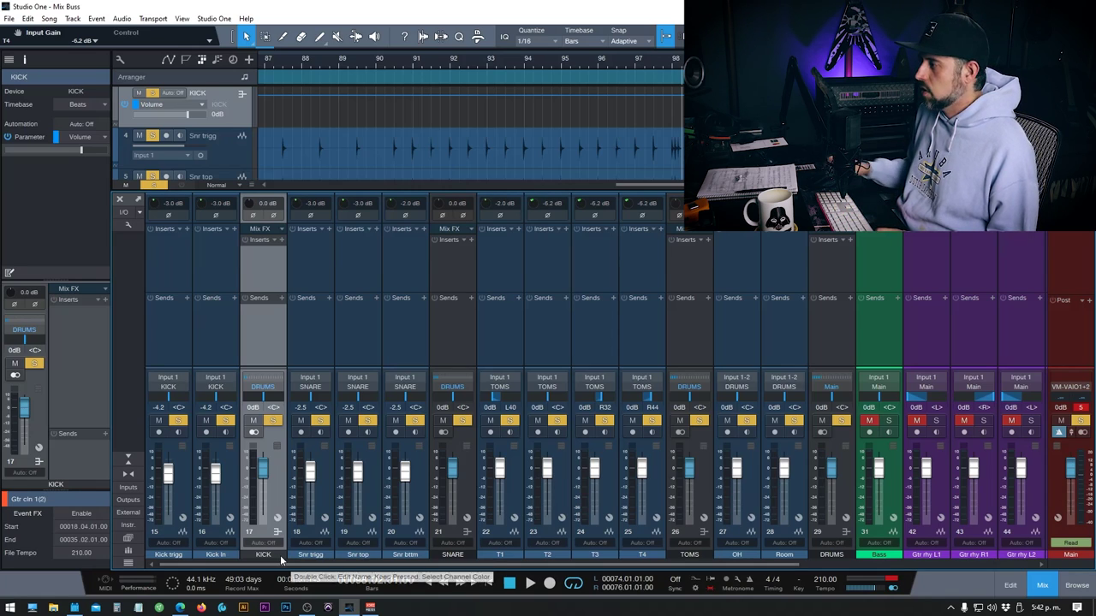
Step: Select the TOMS bus and check its level in playback from bar 98
click(694, 485)
key(space)
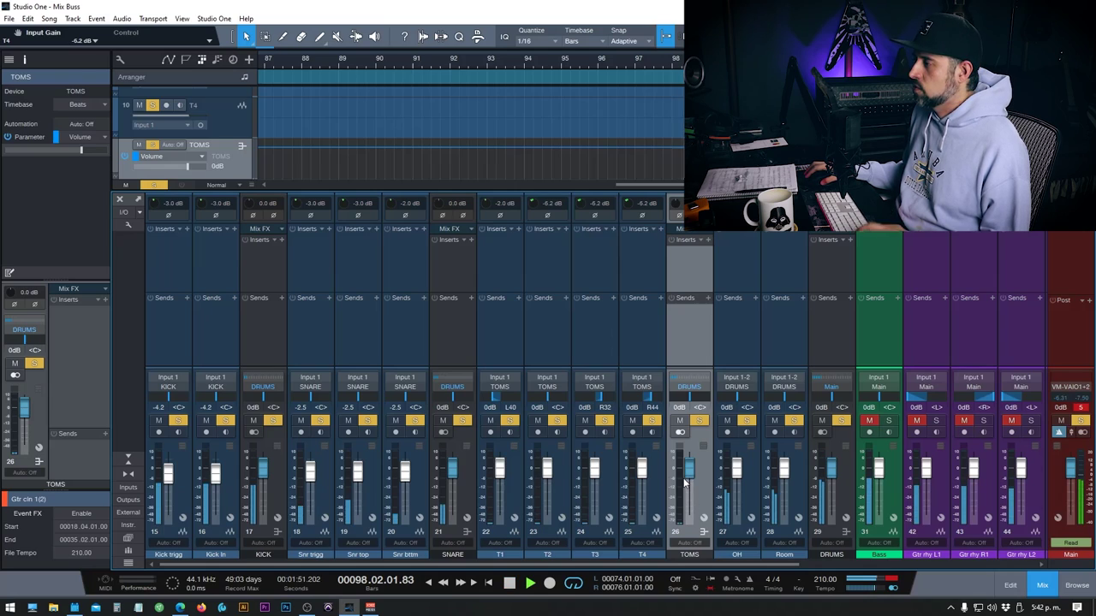
key(space)
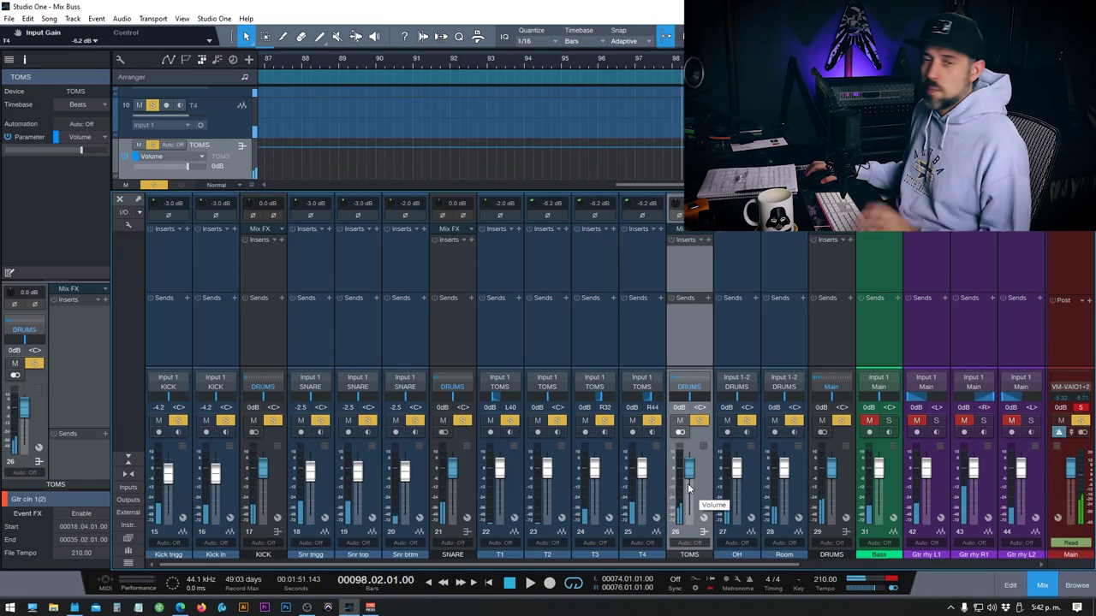
key(space)
key(space)
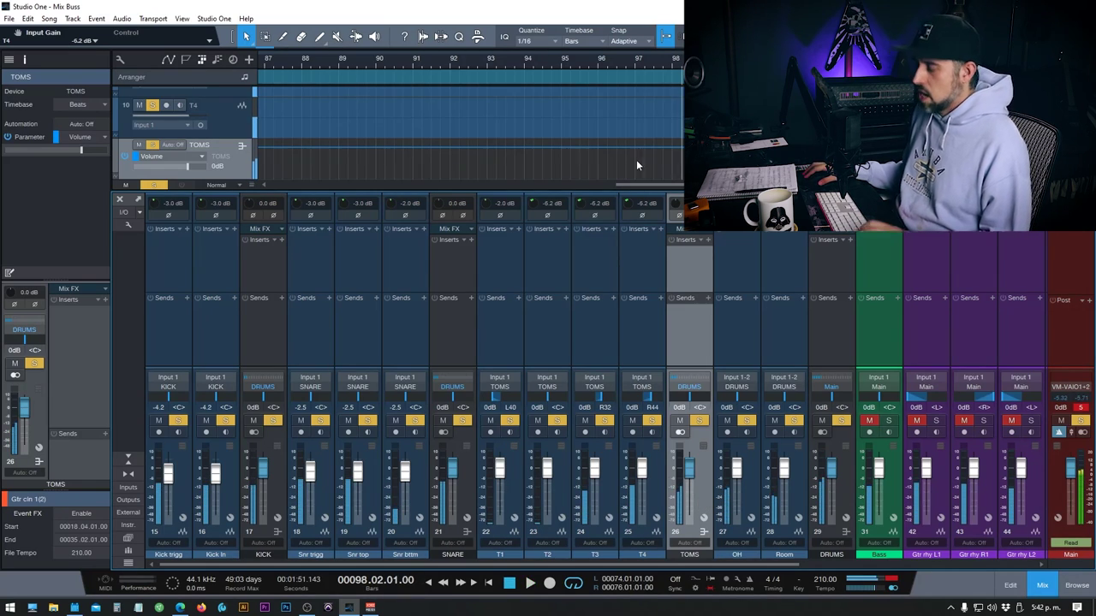
Step: Return the playback position to bar 74, at the start of the loop range around the tom hits
key(F3)
scroll(591, 163, up, 8)
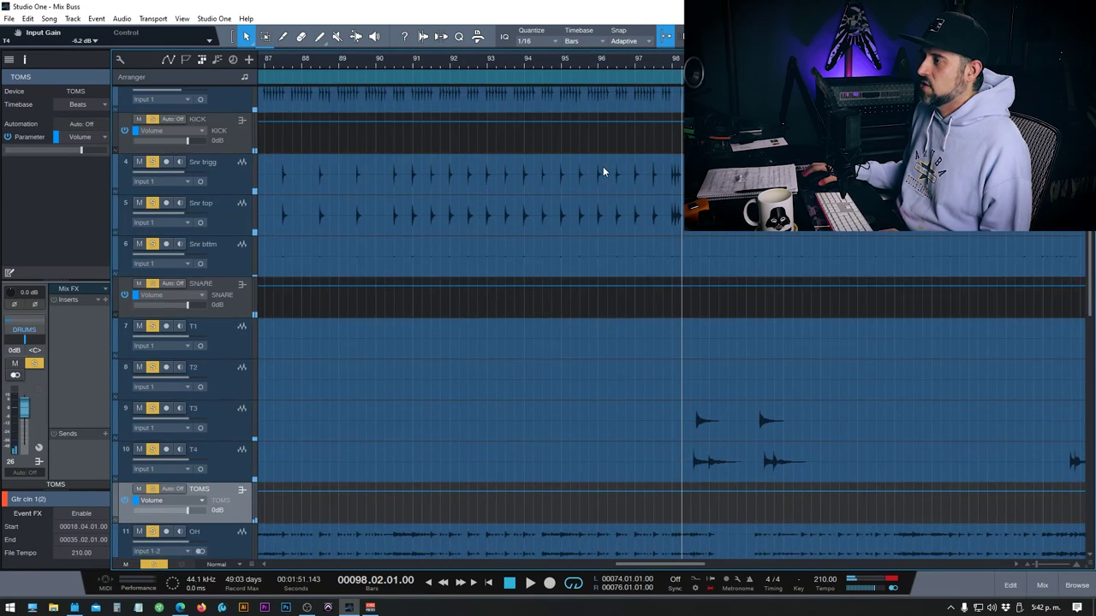
scroll(601, 173, down, 5)
key(w)
key(w)
click(458, 66)
key(e)
key(e)
key(F3)
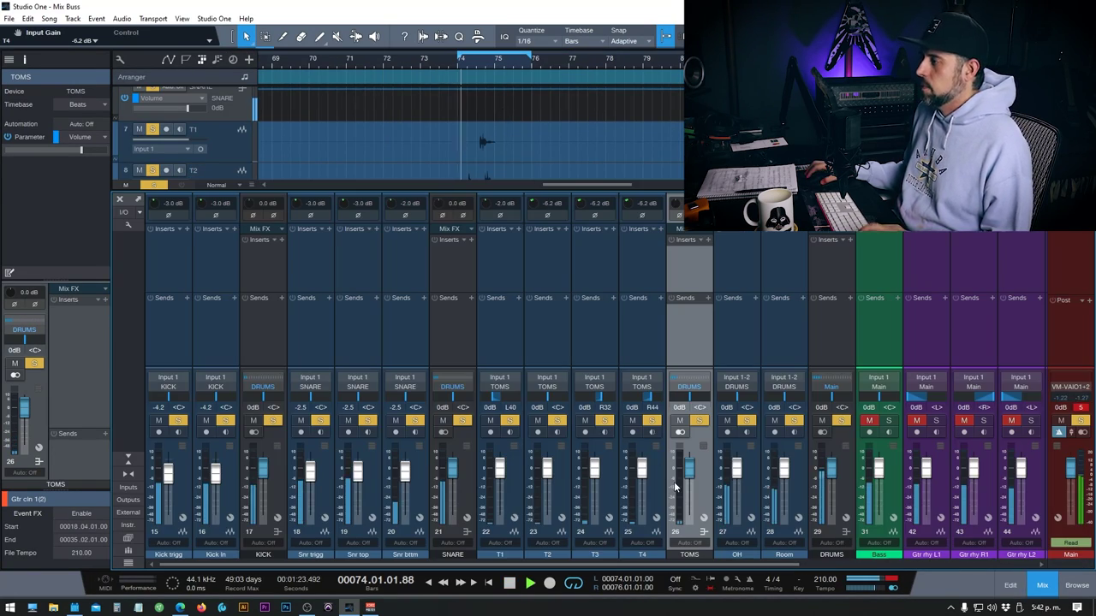
Step: Play from bar 74 and check the TOMS, OH and Room levels within the drums
key(space)
key(space)
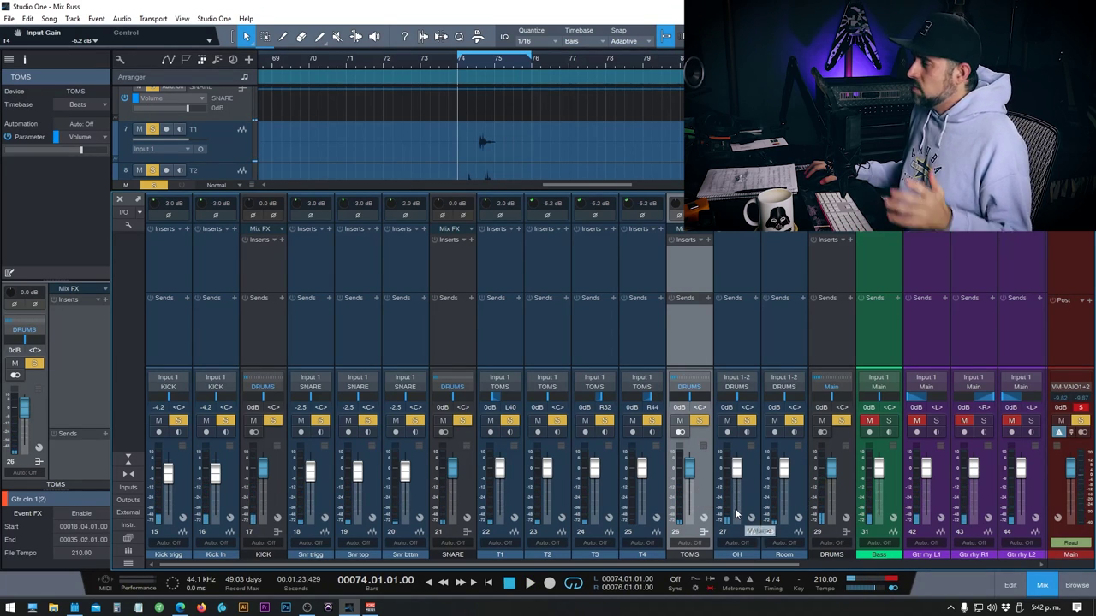
key(space)
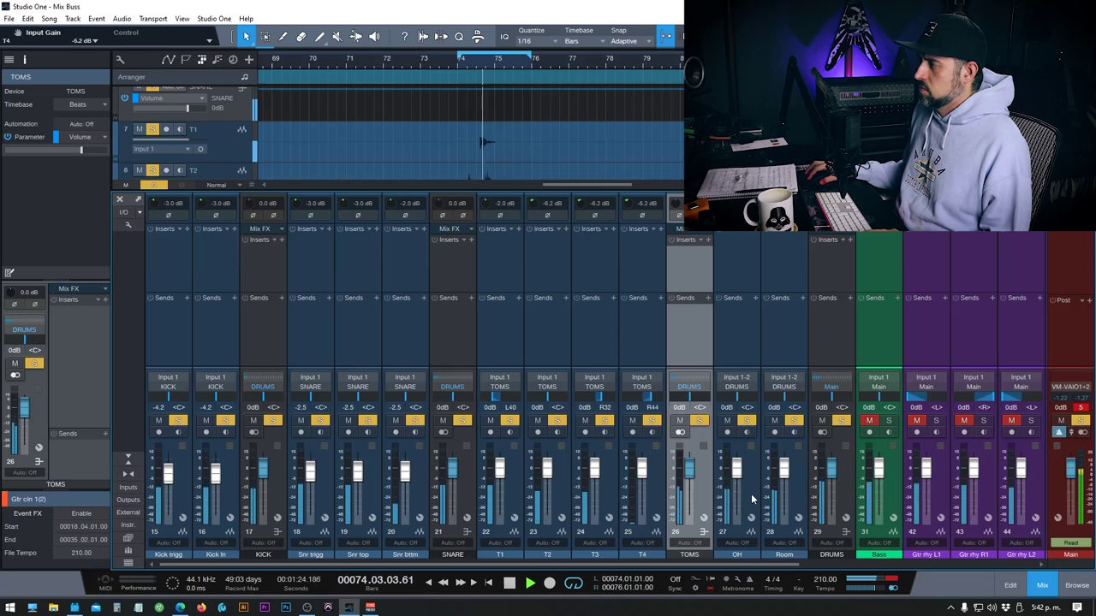
key(space)
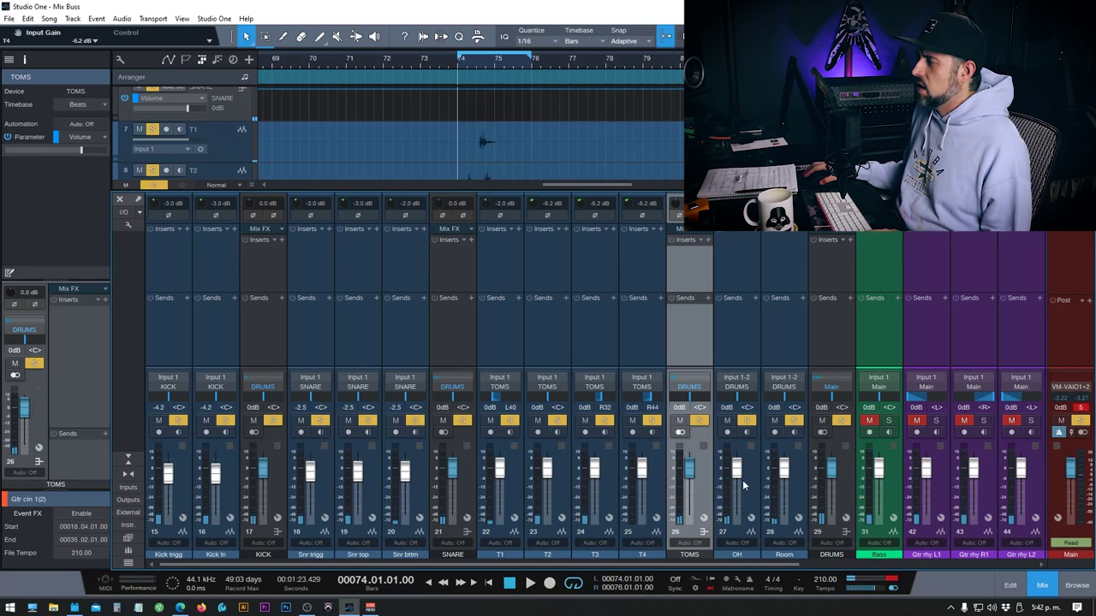
Step: Lower the Room fader to -7.5 dB and the OH fader to -2.9 dB, checking the DRUMS level in playback
drag(785, 469, 782, 472)
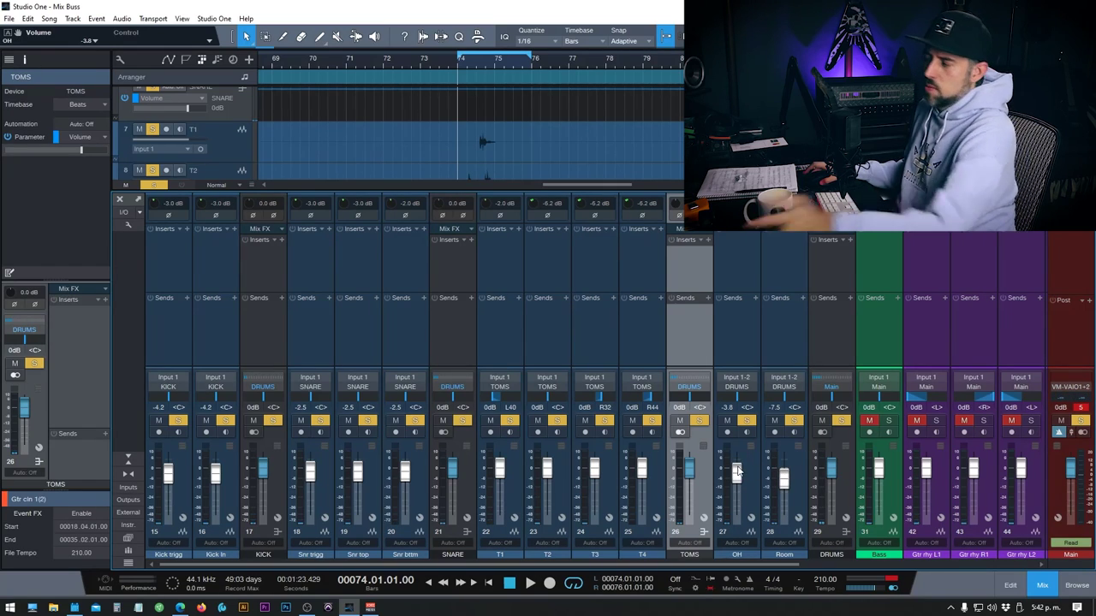
key(space)
drag(737, 478, 735, 478)
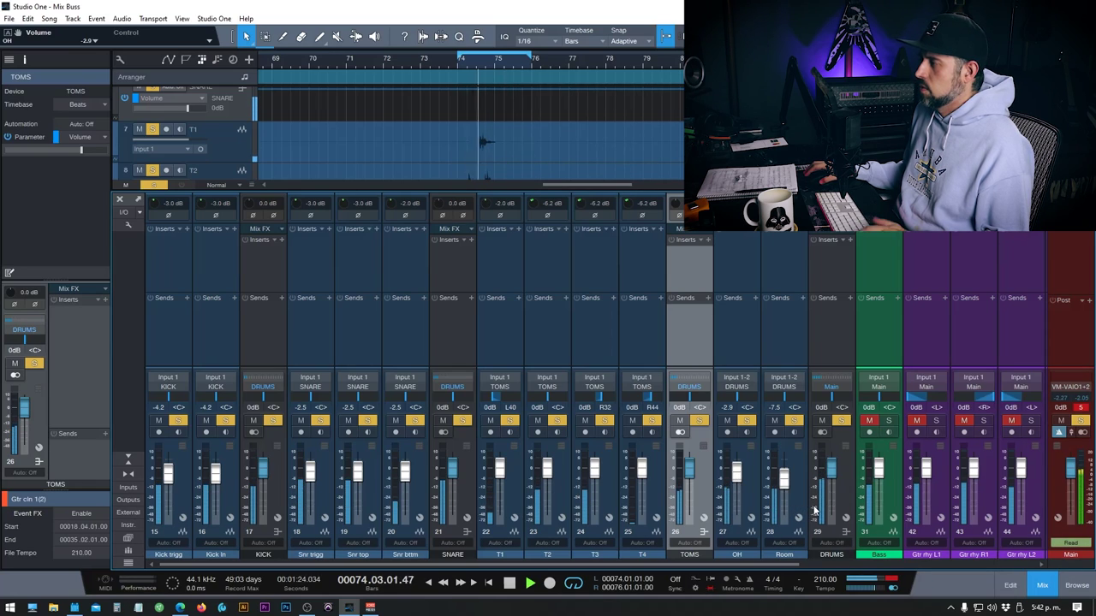
key(space)
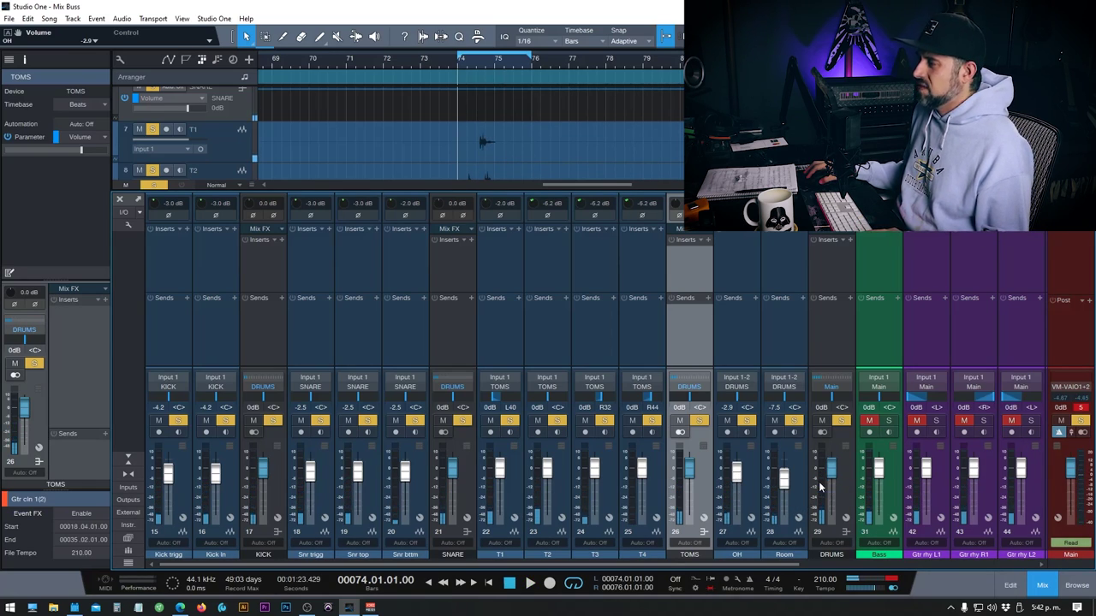
key(space)
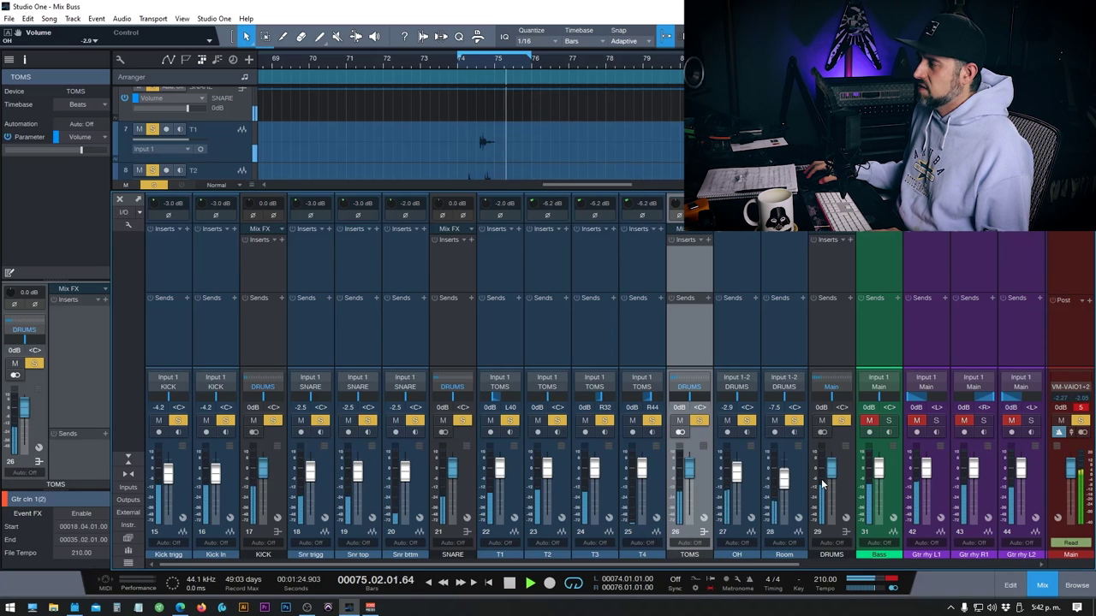
key(space)
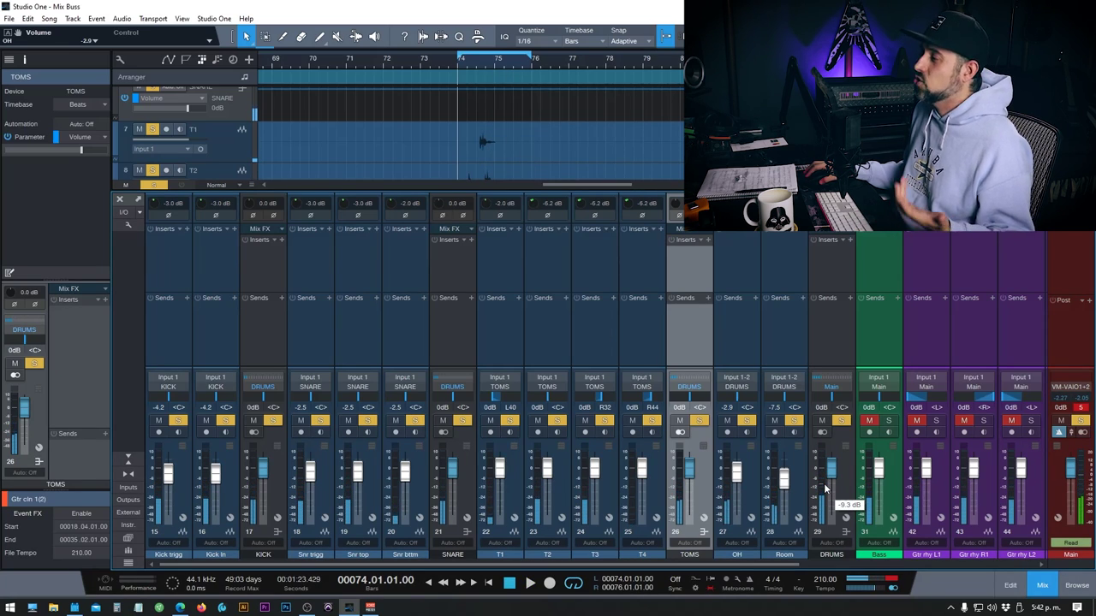
Step: Lower the KICK, SNARE, TOMS, OH and Room faders together, with the three buses at -3.3 dB, OH at -6.3 dB and Room at -10.8 dB
click(798, 490)
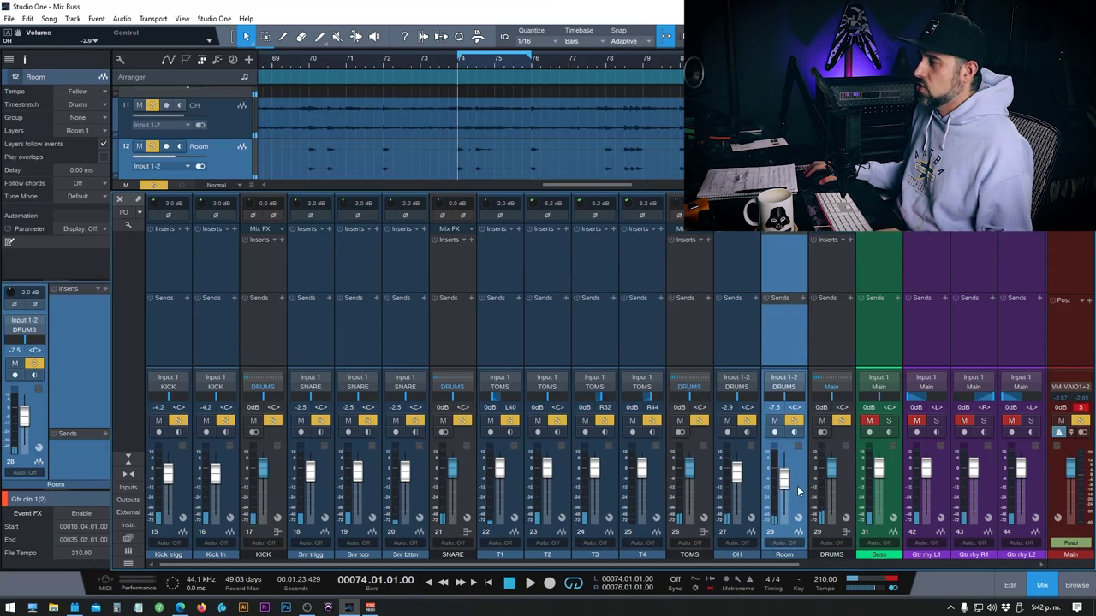
click(279, 489)
ctrl+click(470, 490)
ctrl+click(704, 483)
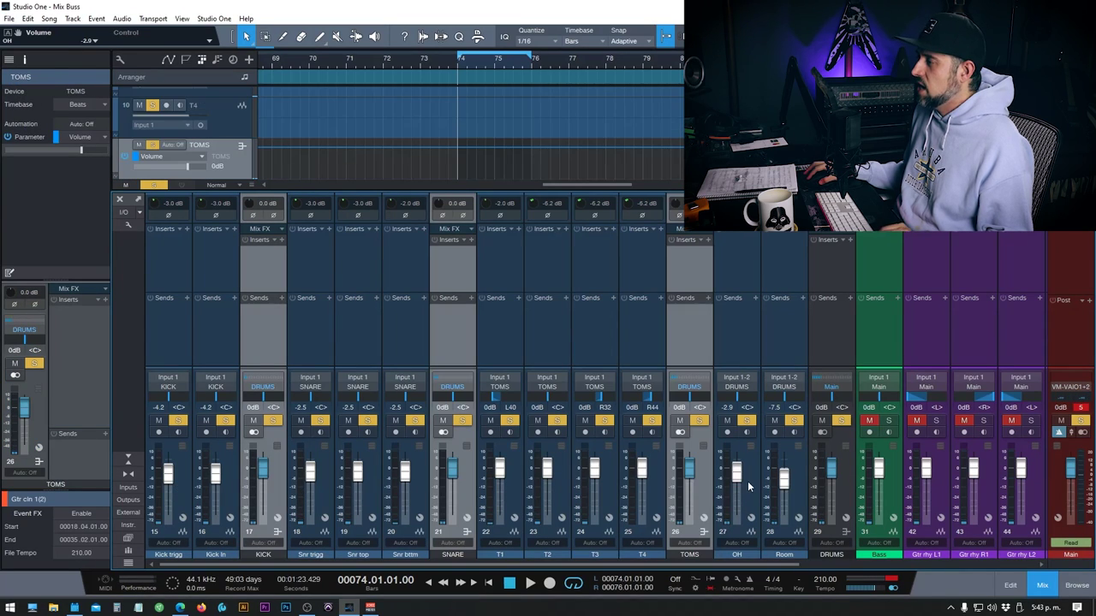
ctrl+click(747, 481)
ctrl+click(794, 471)
drag(784, 476, 782, 483)
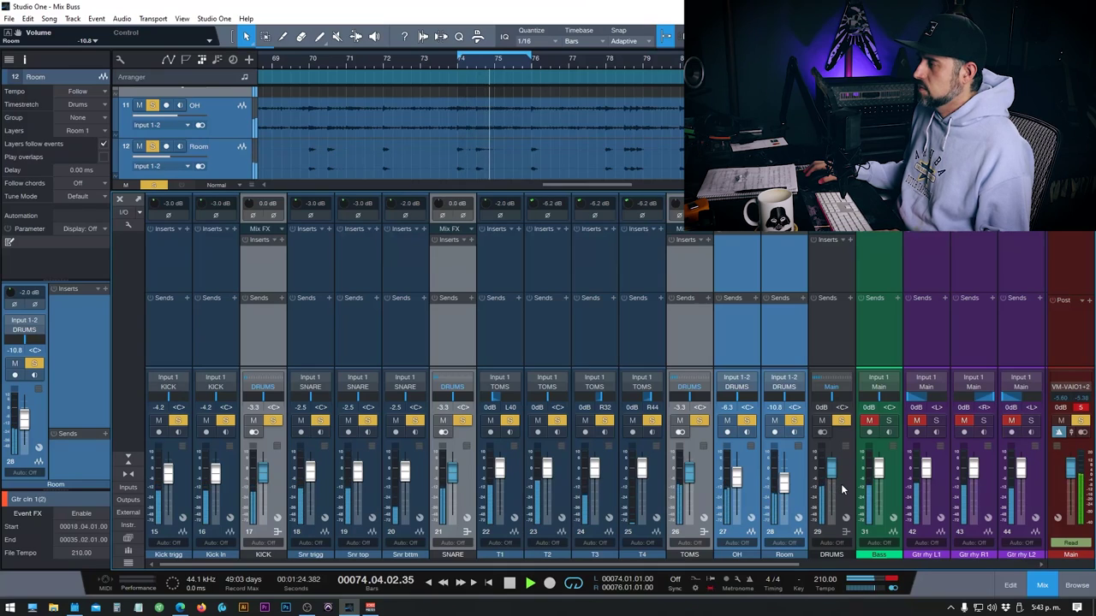
Step: Check the DRUMS and Main bus levels in playback from bar 74 with the lowered faders
key(space)
key(space)
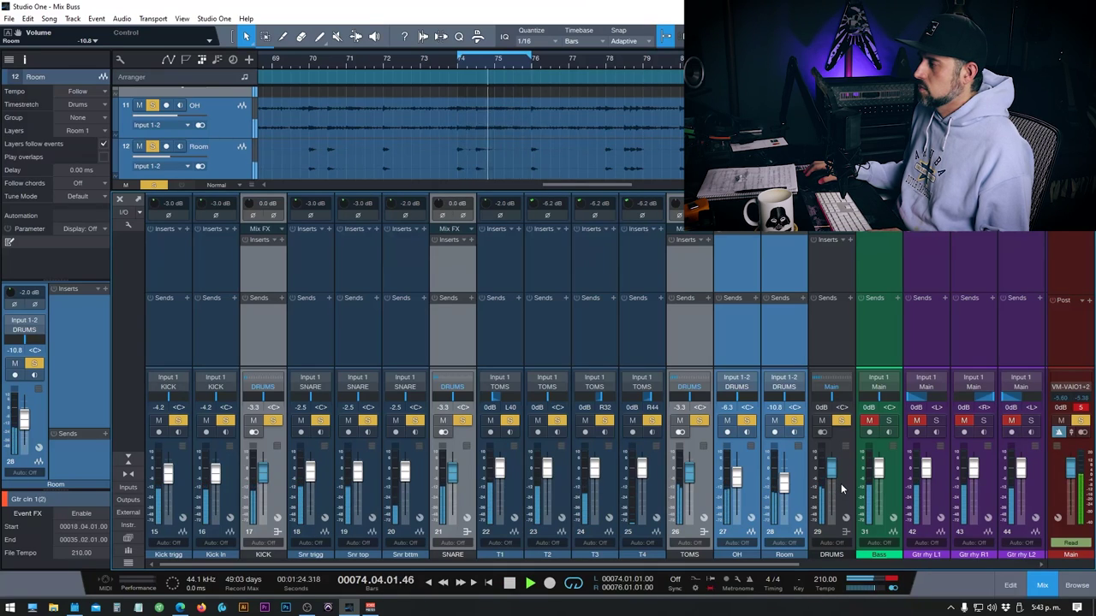
key(space)
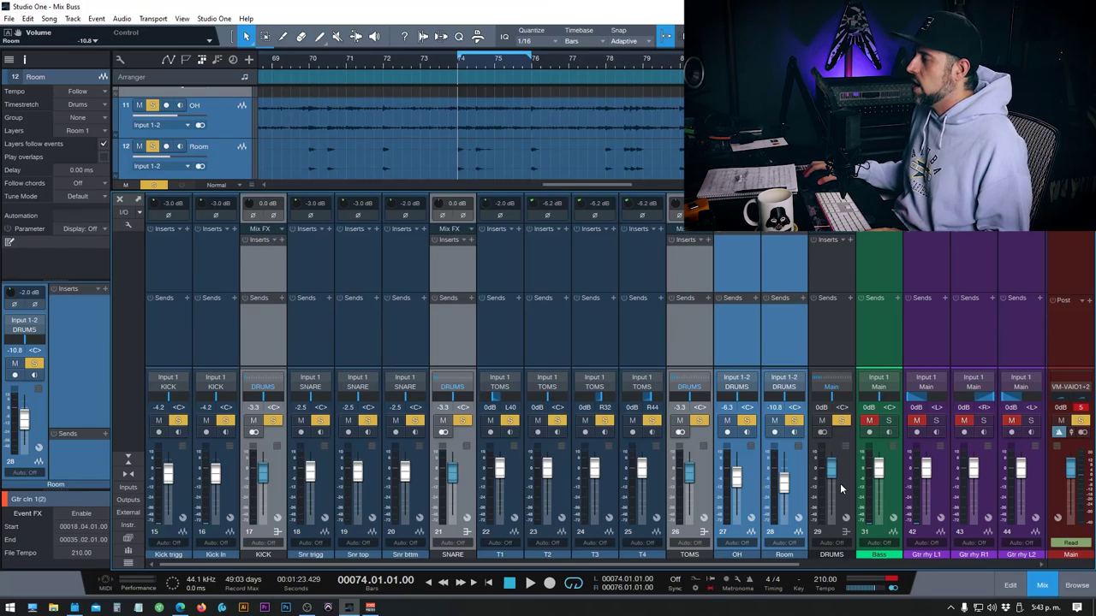
Step: Solo the Bass channel and lower its fader to -2.9 dB while checking its level in playback from bar 74
click(889, 423)
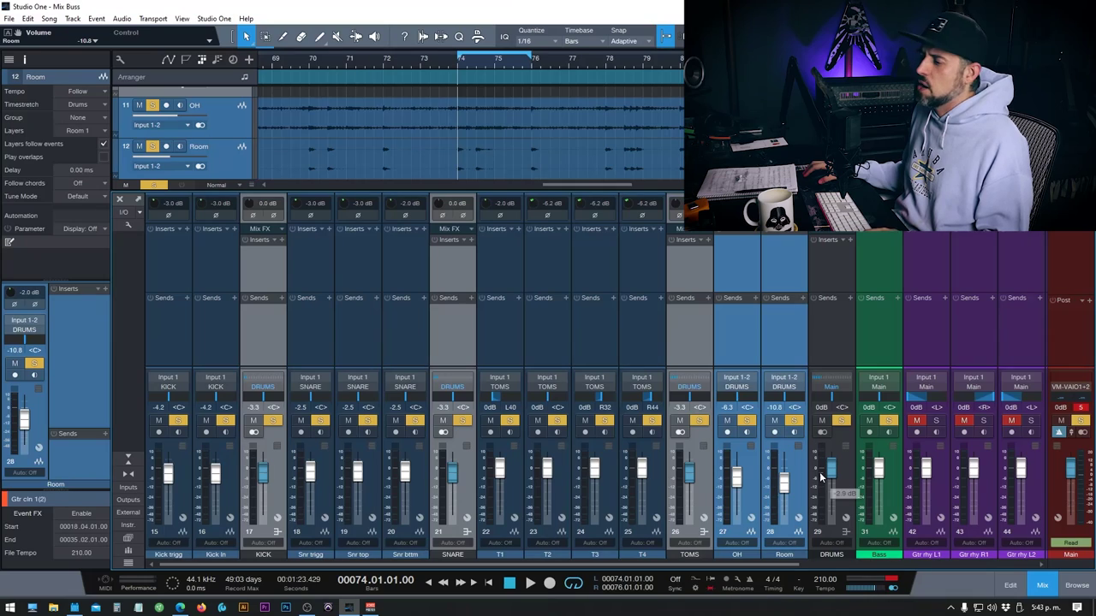
key(space)
drag(880, 477, 880, 482)
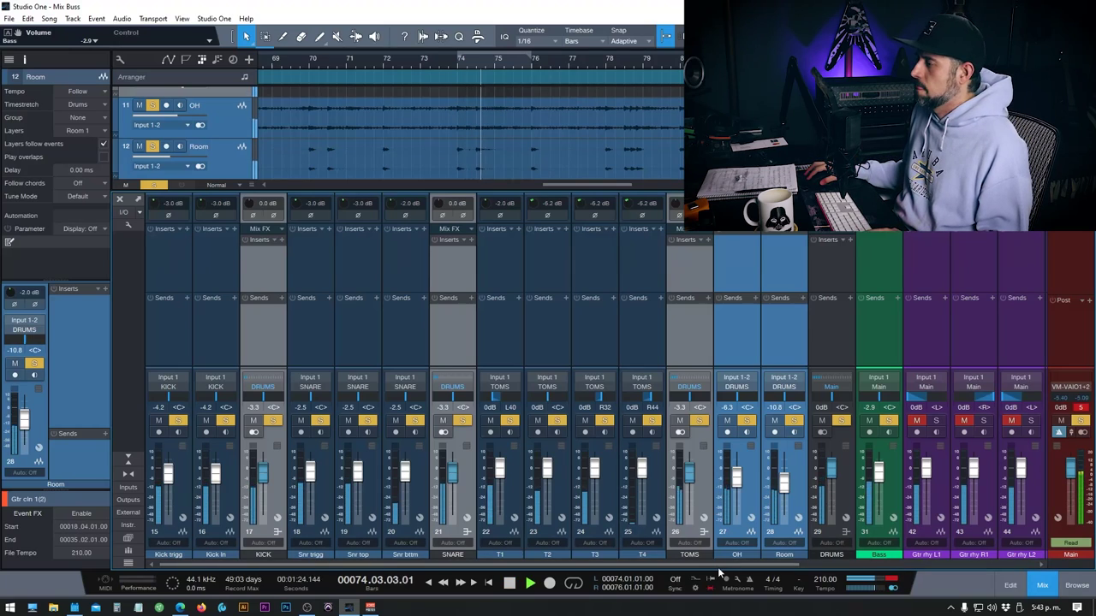
scroll(718, 569, right, 5)
key(space)
Step: Group the four Gtr rhy channels into a new bus named GTRS RHY
click(829, 481)
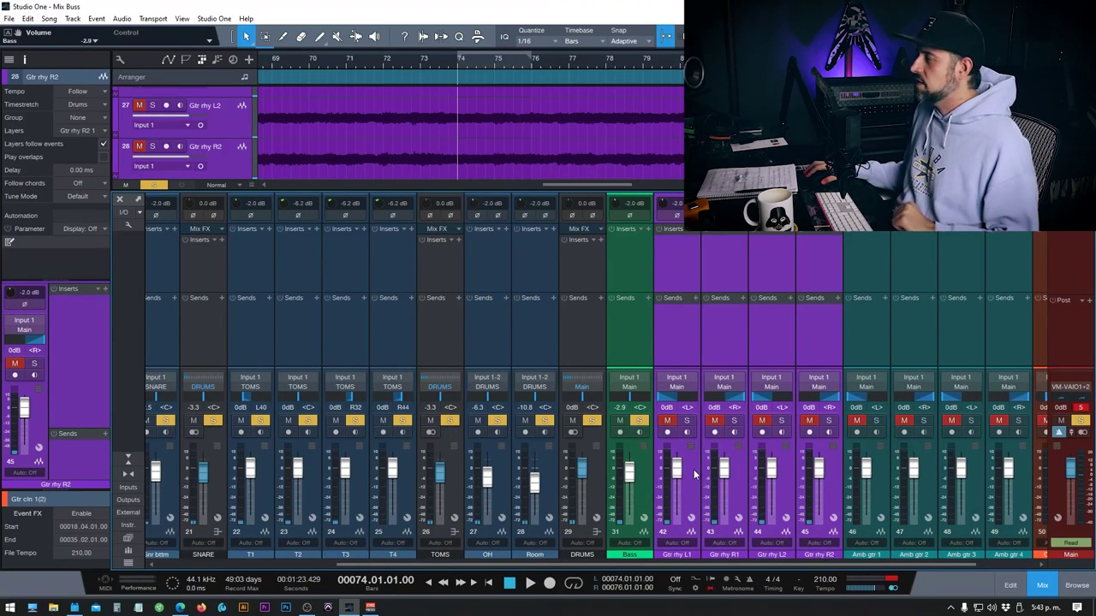
key(shift+b)
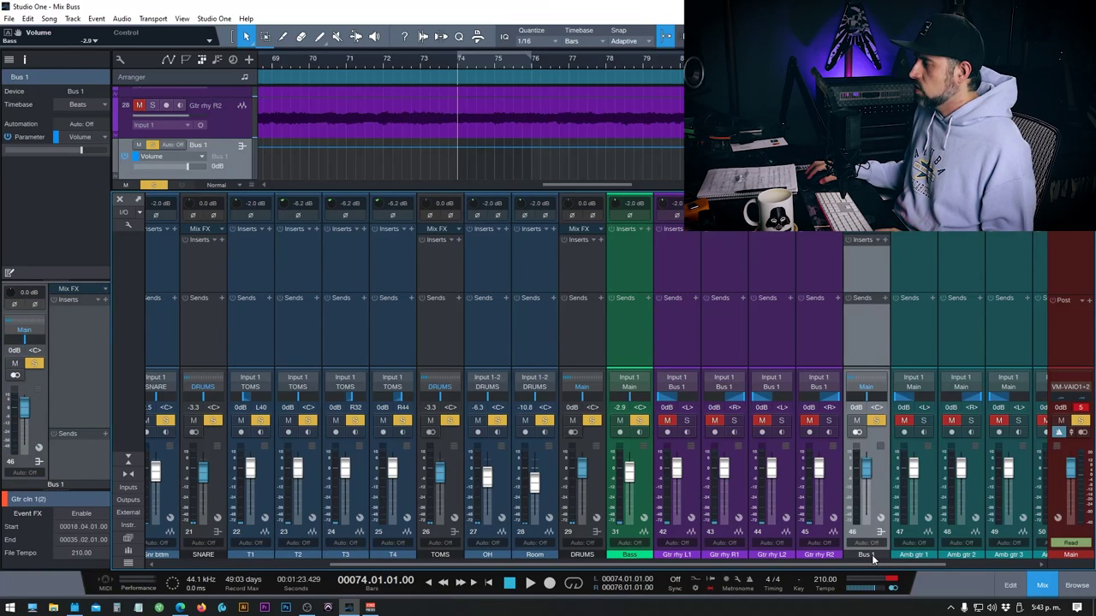
double_click(867, 554)
text(GTRS R)
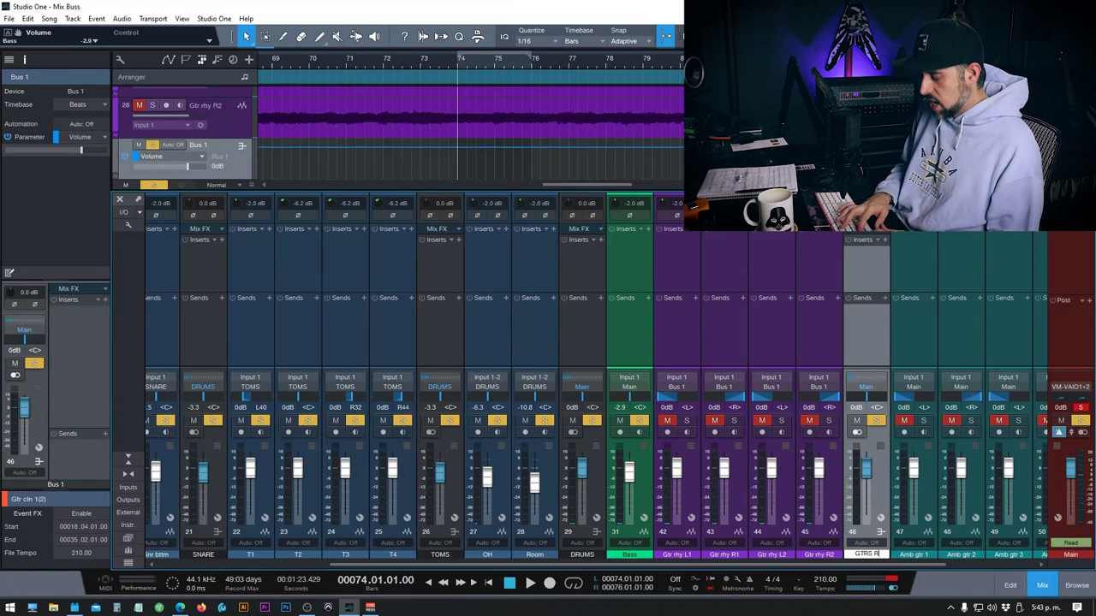
text(HY)
key(Return)
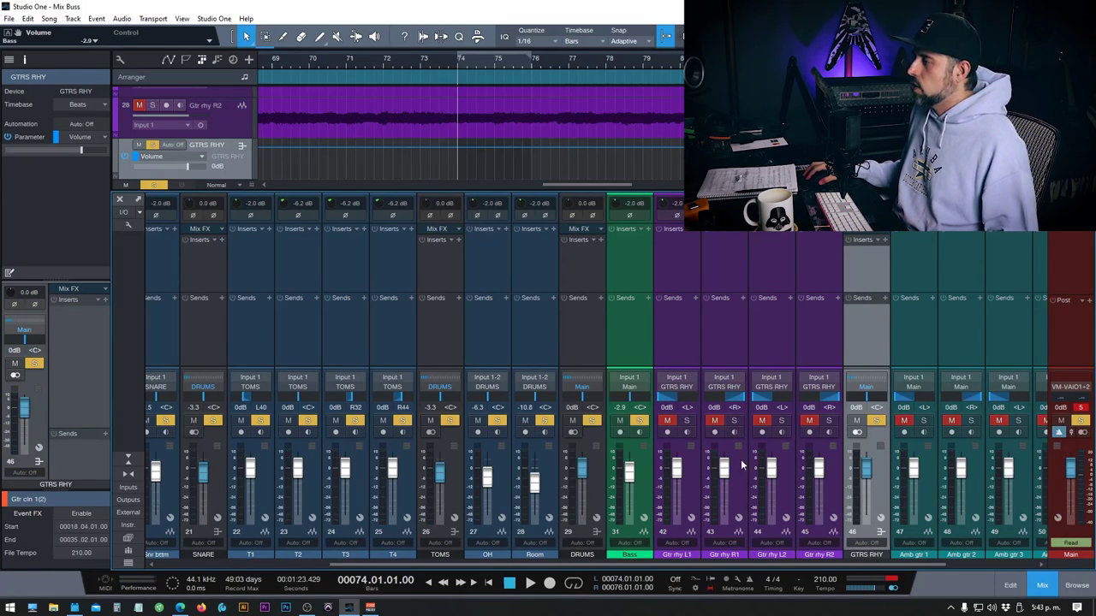
Step: Solo the four Gtr rhy channels and lower their faders together to -3.3 dB while checking the level in playback
click(693, 476)
shift+click(826, 480)
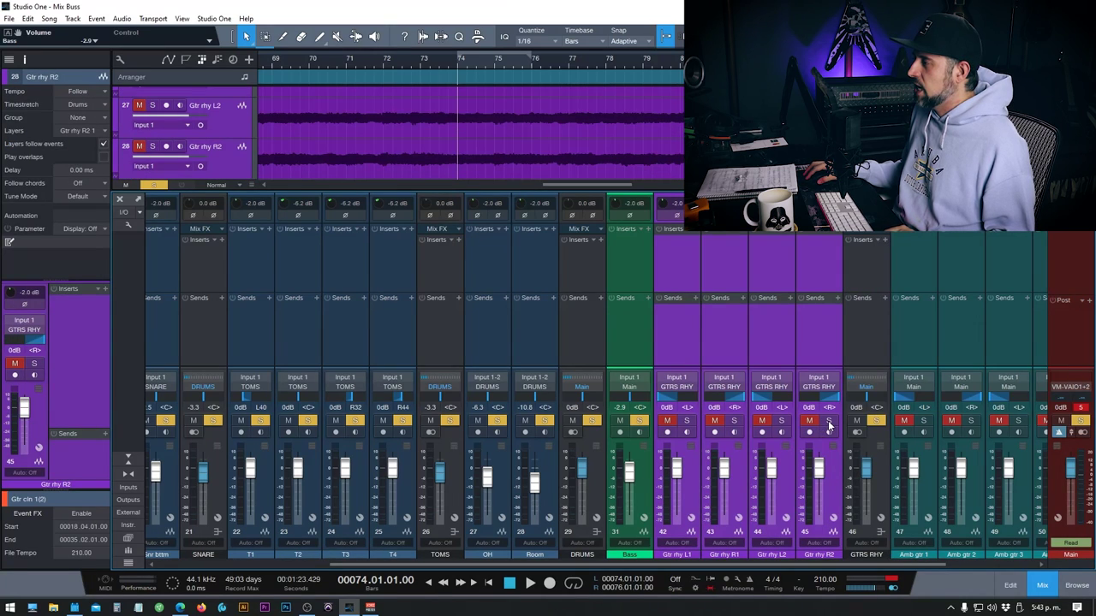
click(829, 422)
click(830, 423)
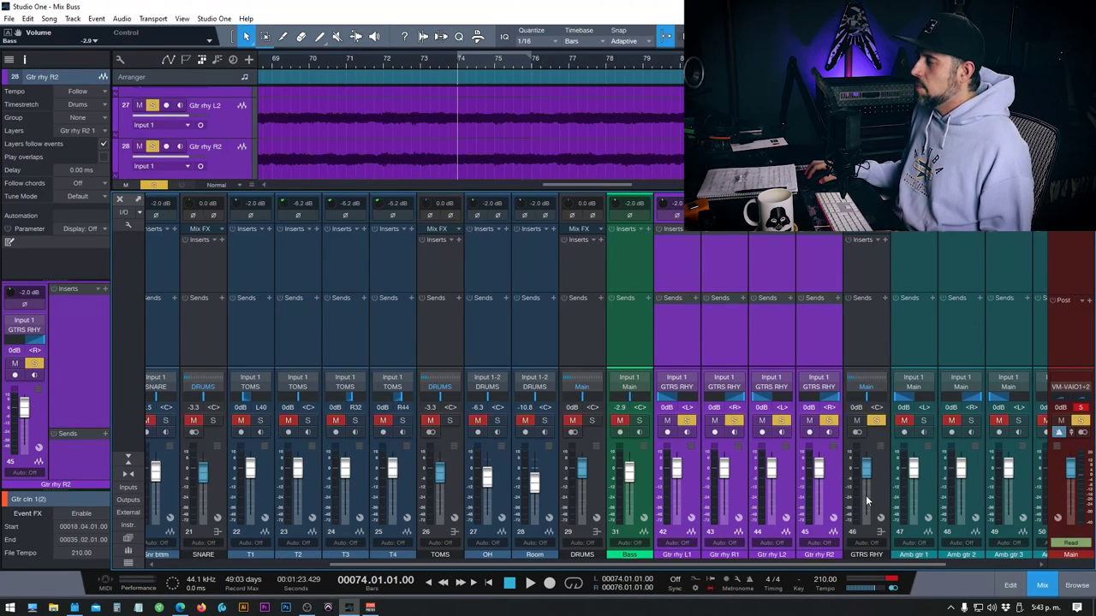
key(space)
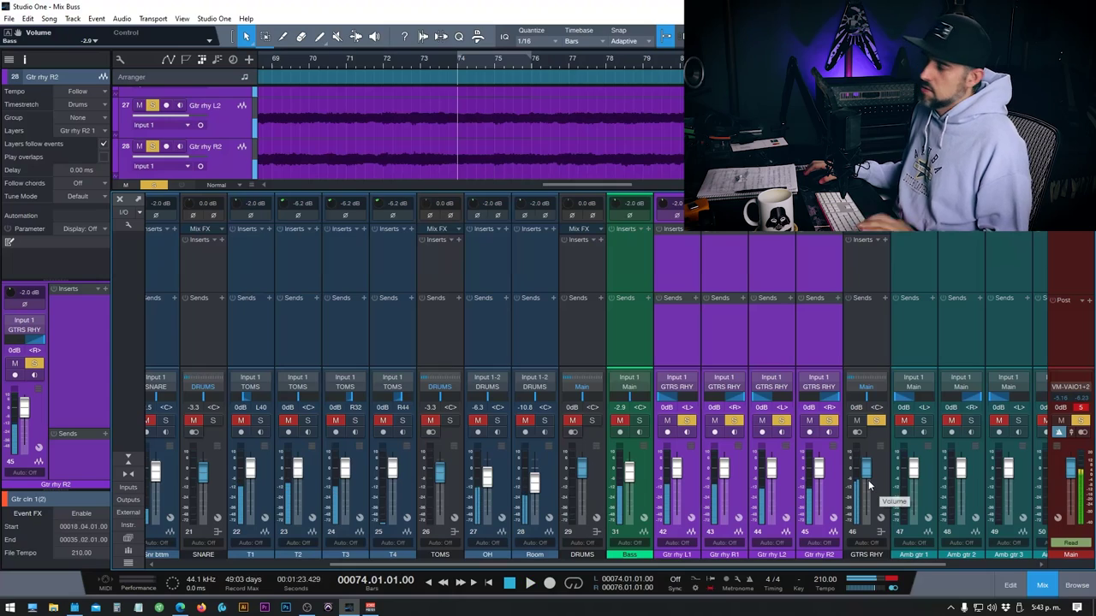
drag(676, 468, 676, 474)
key(space)
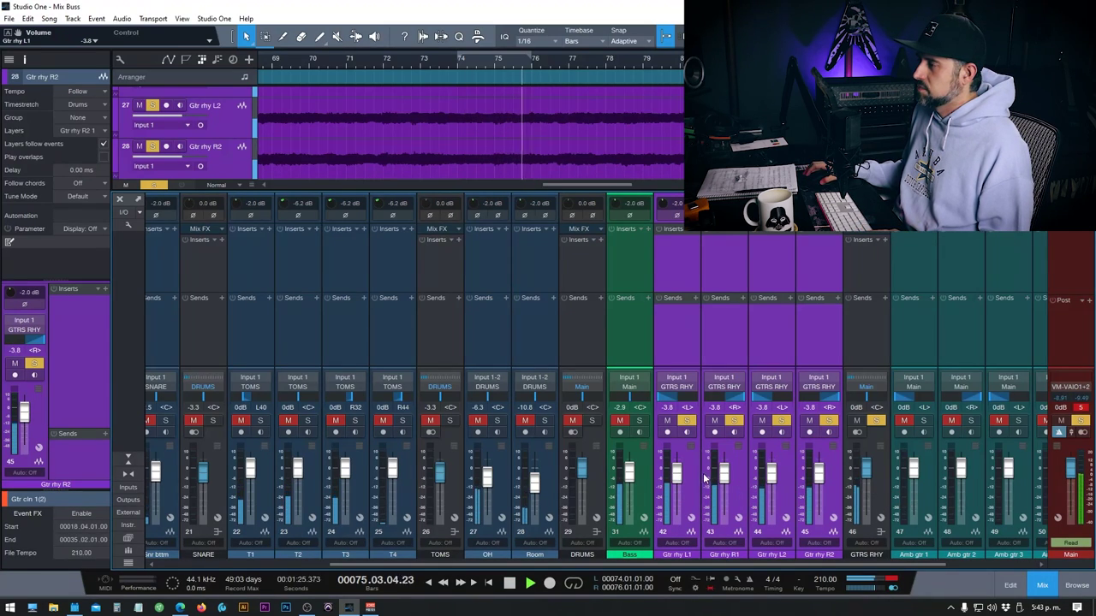
drag(677, 478, 677, 477)
key(space)
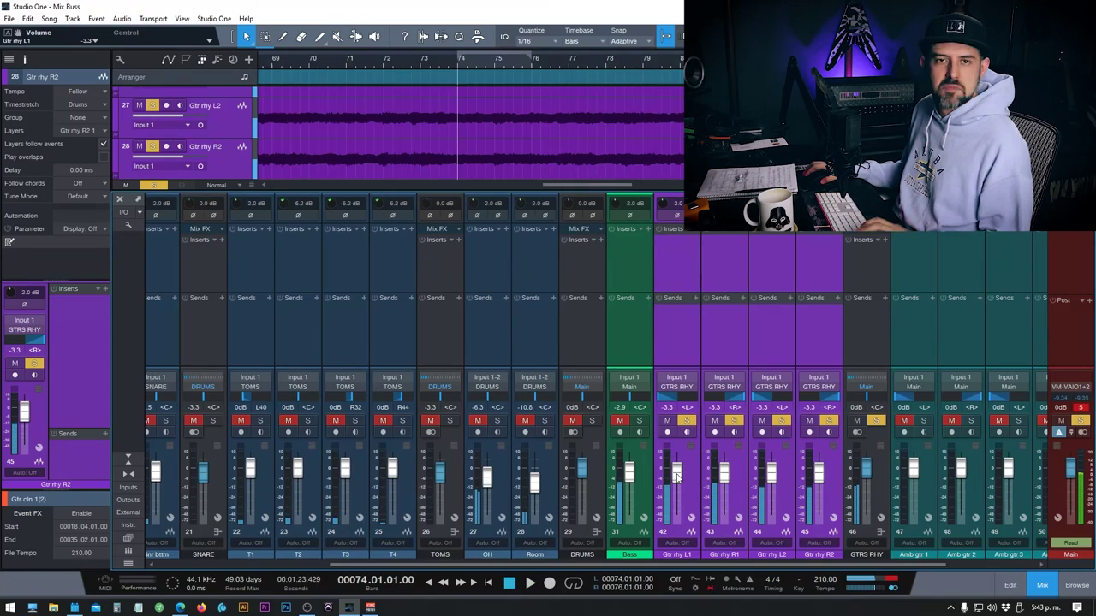
Step: Group the four Amb gtr channels into a new bus named GTRS AMB
scroll(754, 560, right, 3)
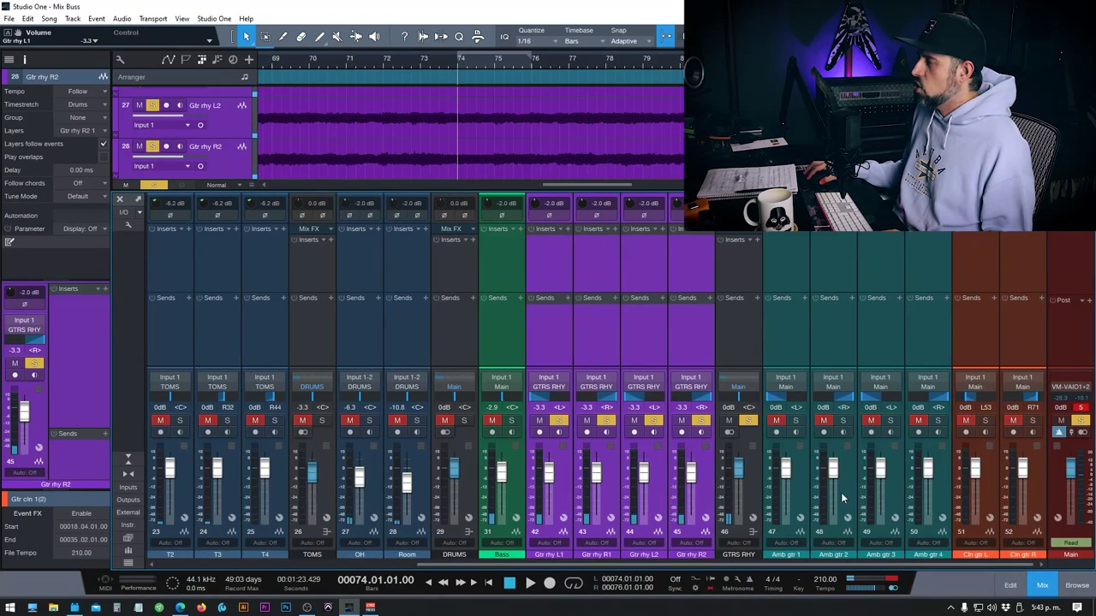
click(807, 495)
shift+click(939, 493)
key(shift+b)
double_click(968, 555)
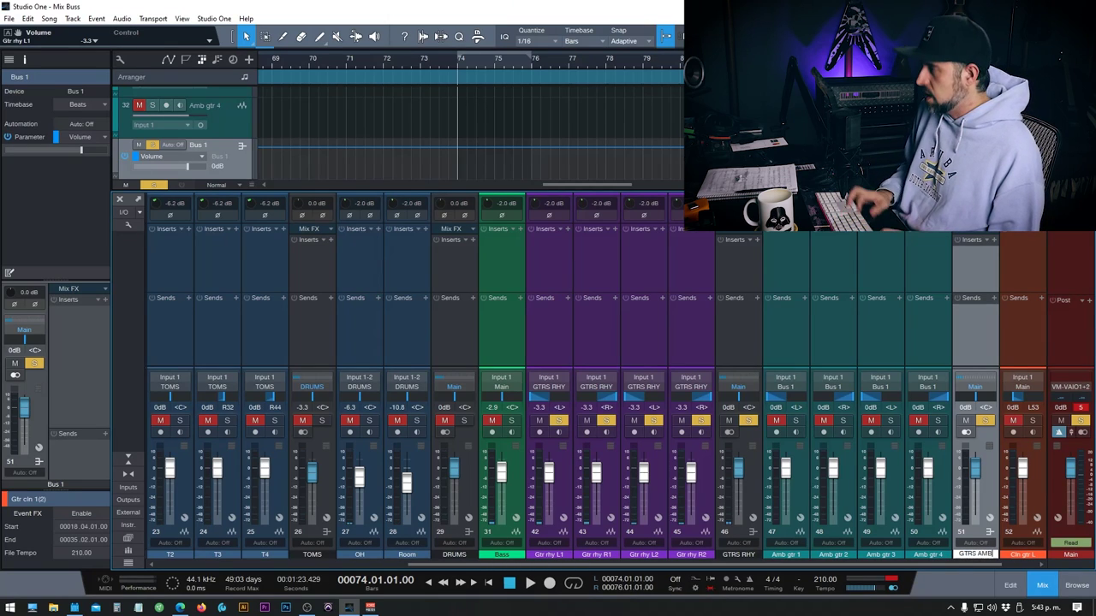
text(GTRS AMB)
key(Return)
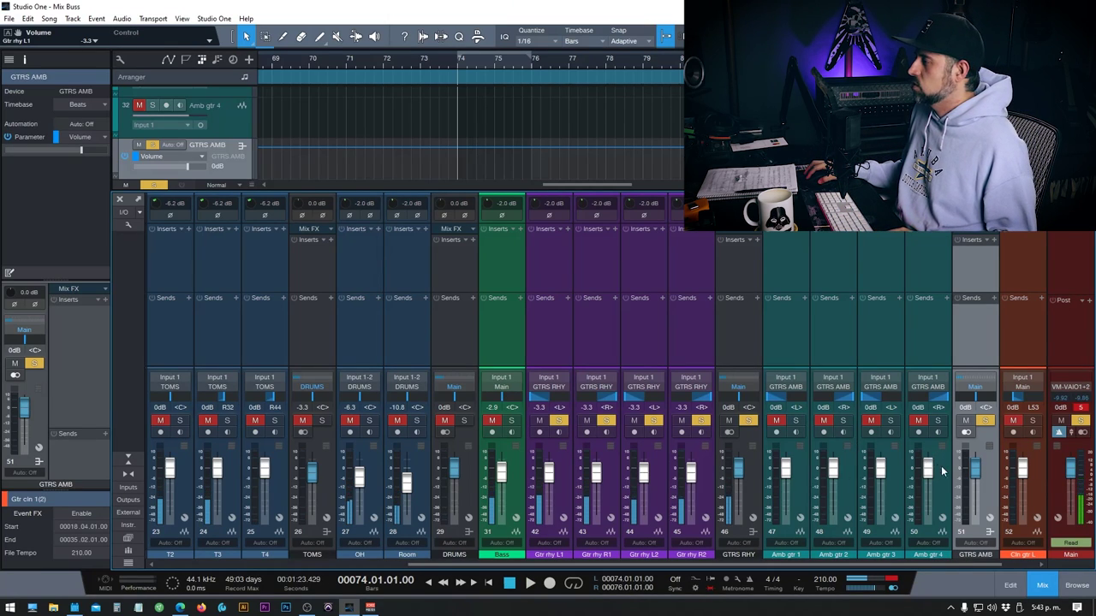
Step: Solo the four Amb gtr channels and play them from bar 3 at the start of the INTRO section
click(801, 504)
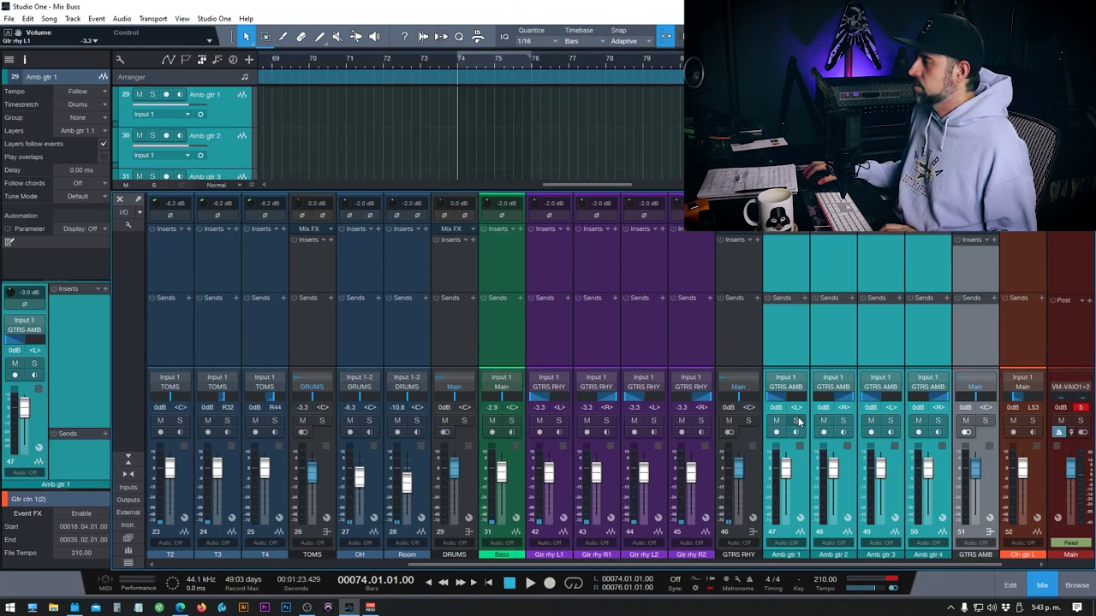
click(795, 421)
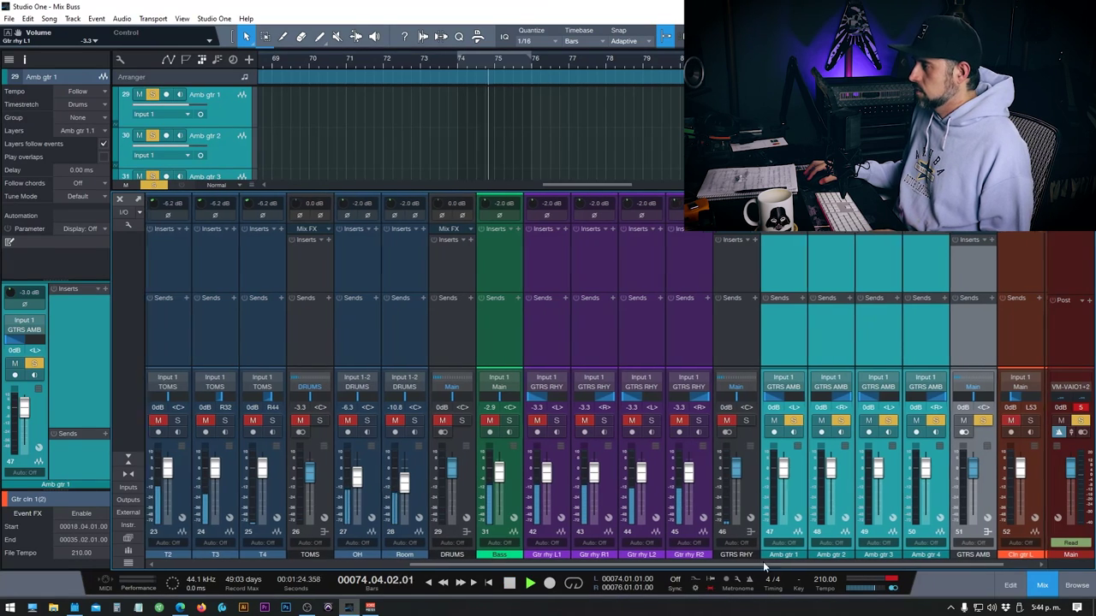
scroll(753, 562, right, 1)
key(F3)
key(comma)
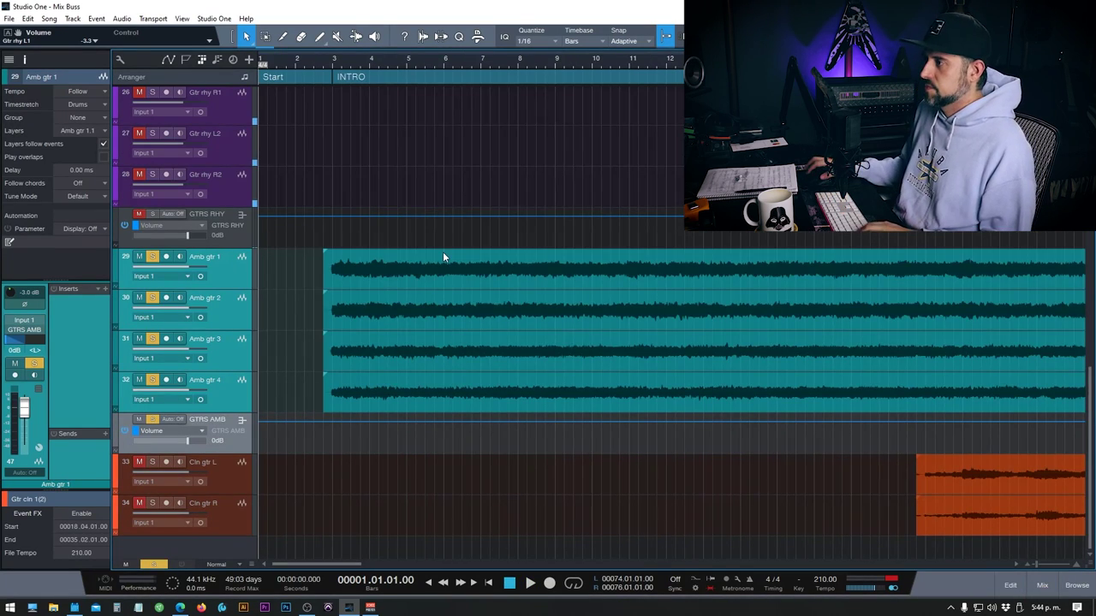
click(332, 230)
key(F3)
key(space)
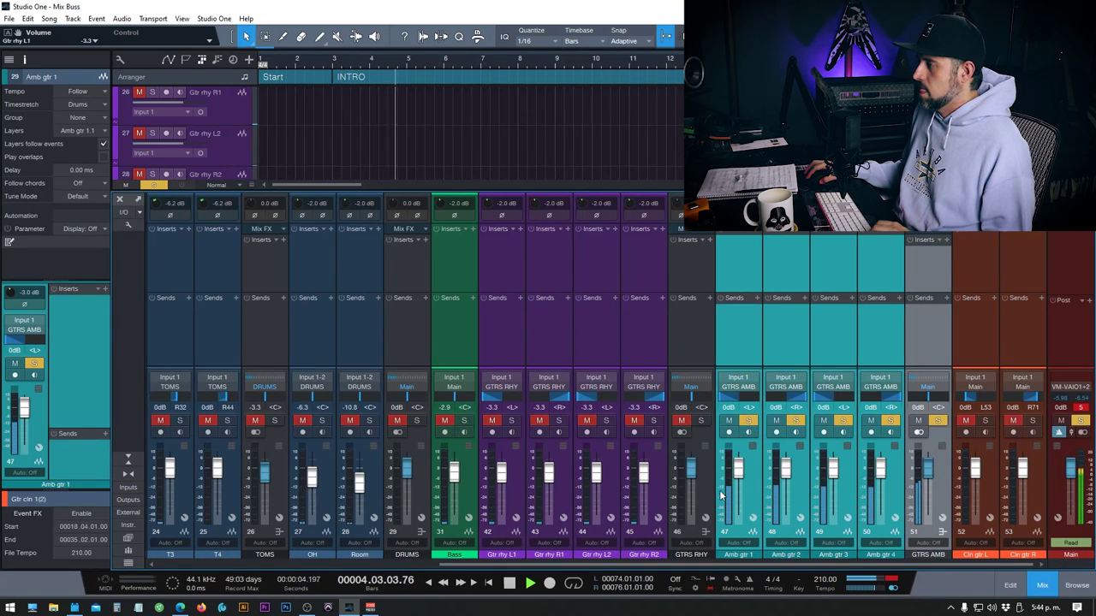
Step: Lower the four Amb gtr faders and the GTRS AMB bus together to -2.5 dB and check the level in playback
key(space)
drag(882, 468, 878, 474)
key(space)
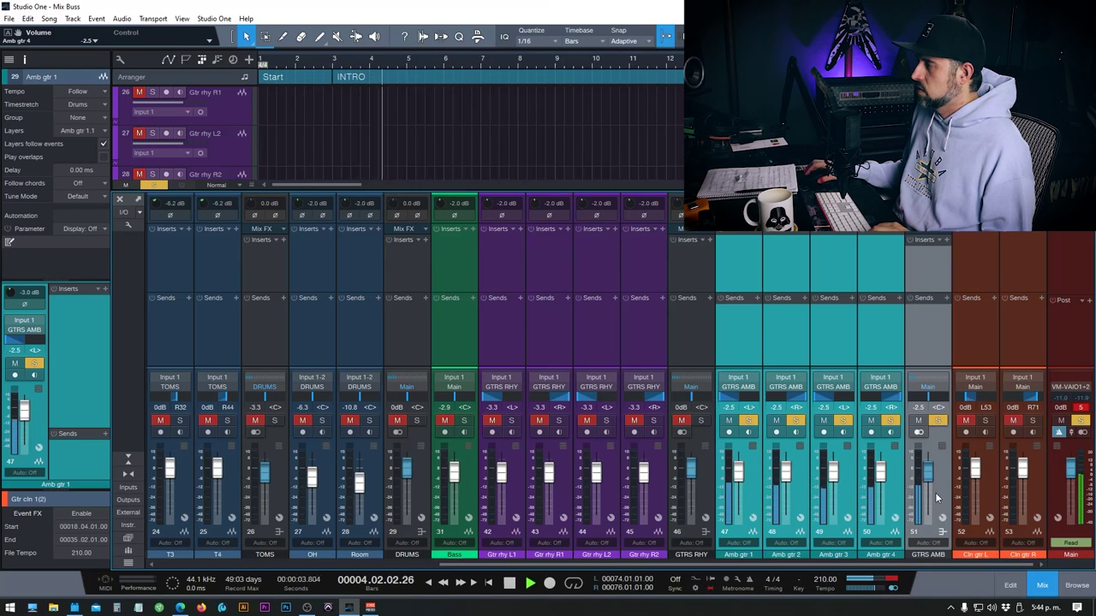
key(space)
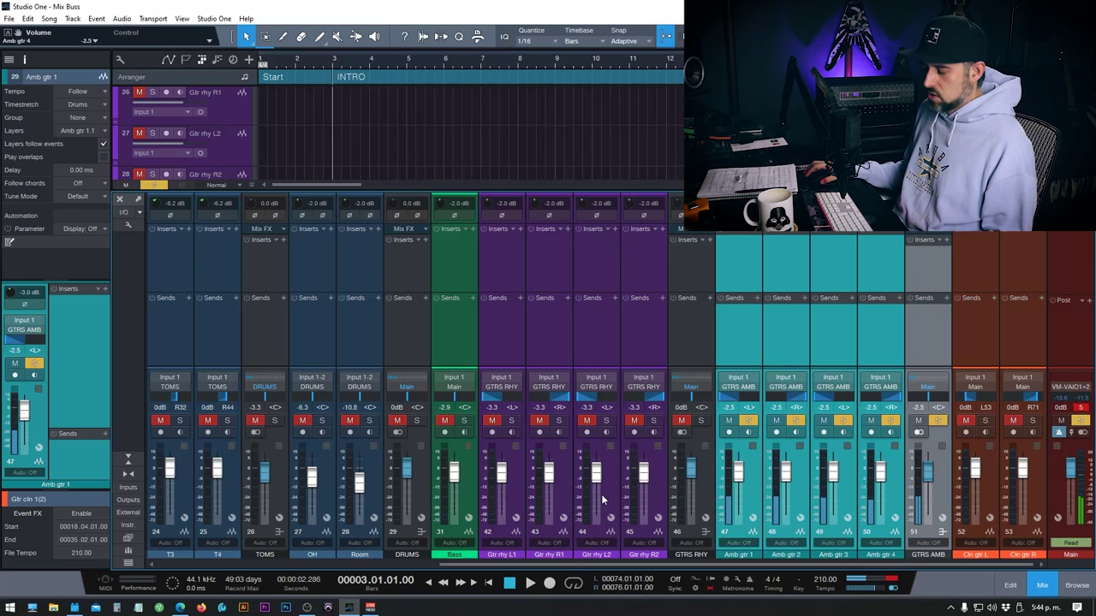
Step: Clear all solos and play the full mix from the CLN GTRS section into section A, checking the Main level
click(1080, 420)
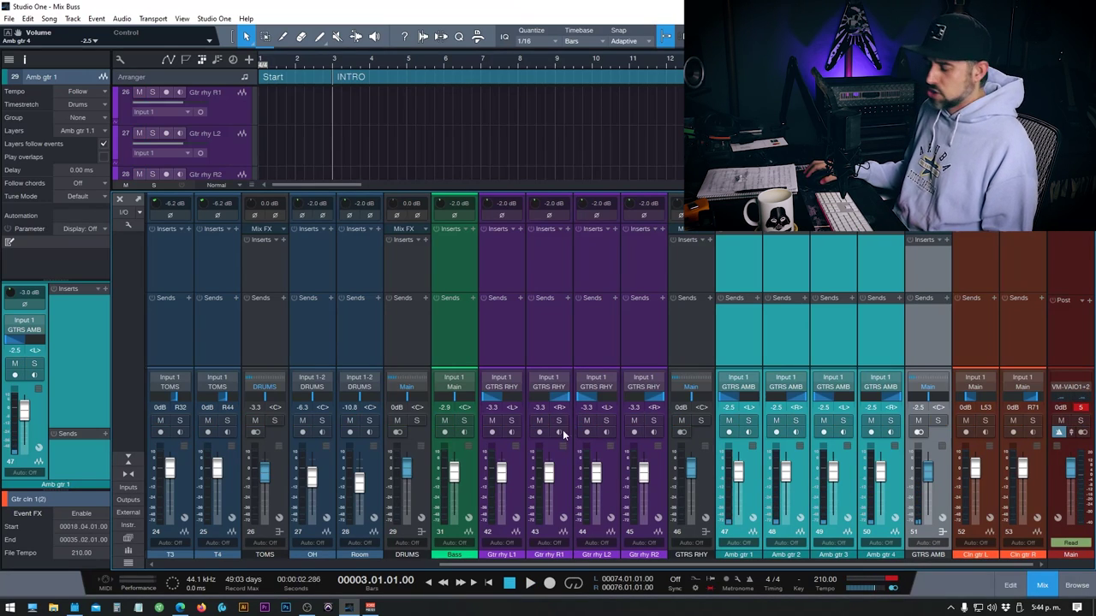
key(F3)
key(w)
key(w)
key(w)
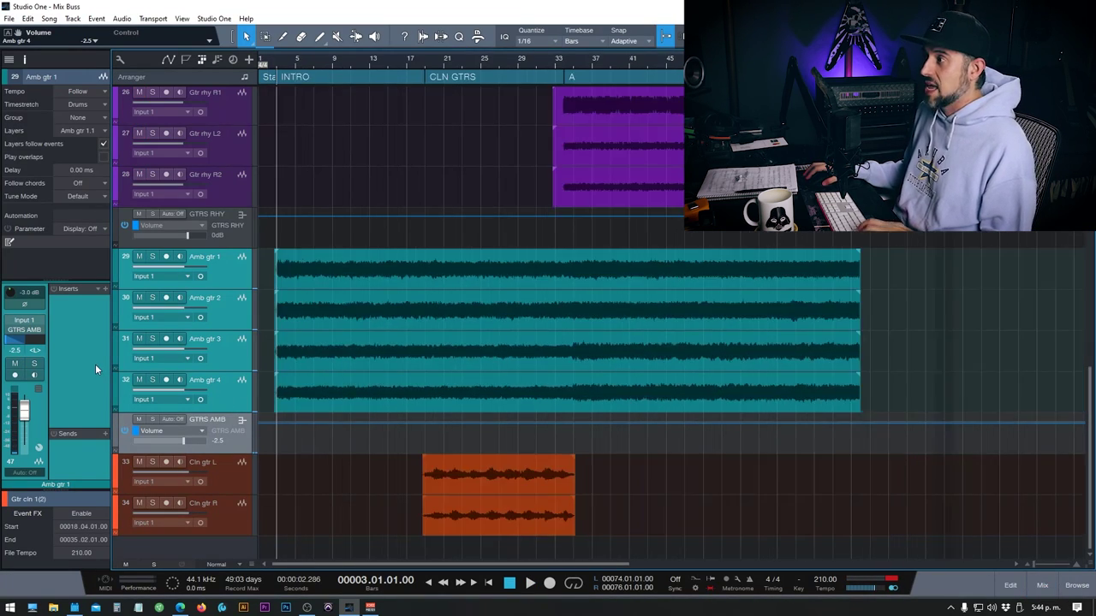
key(space)
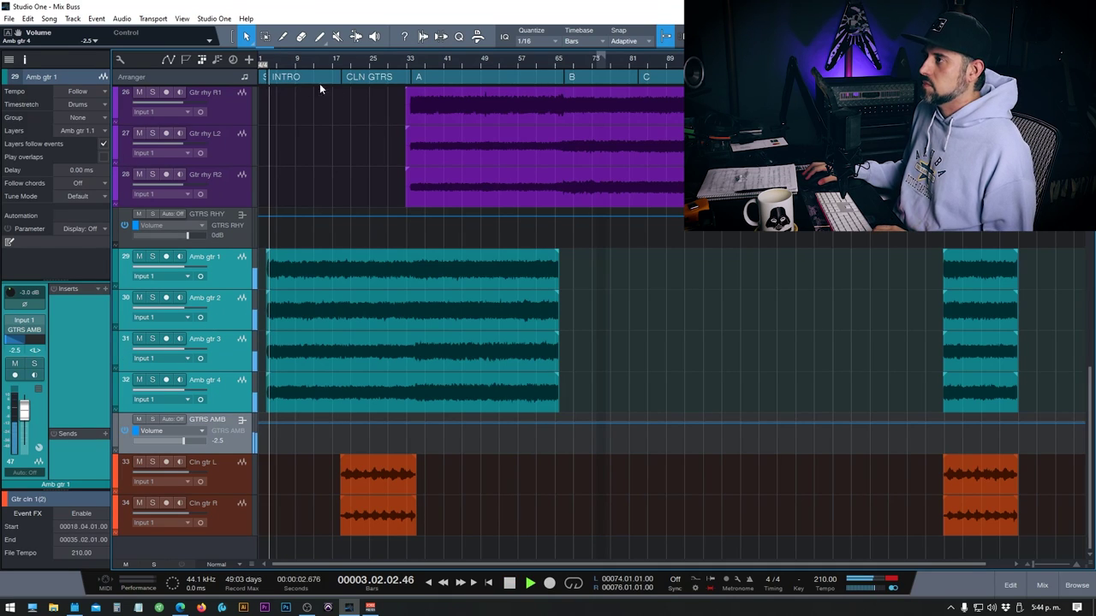
click(377, 223)
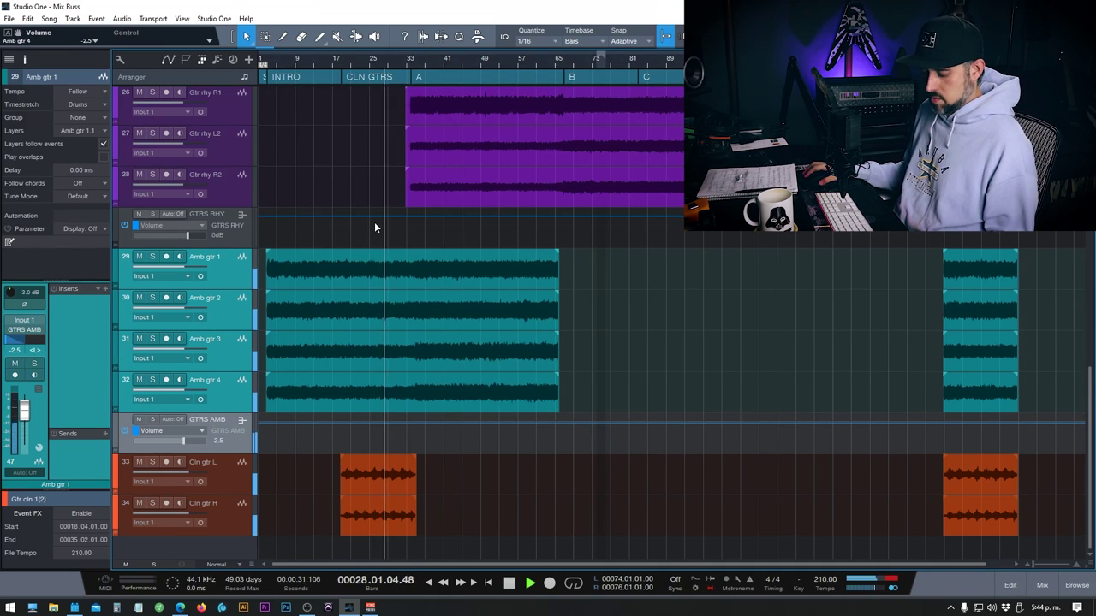
key(F3)
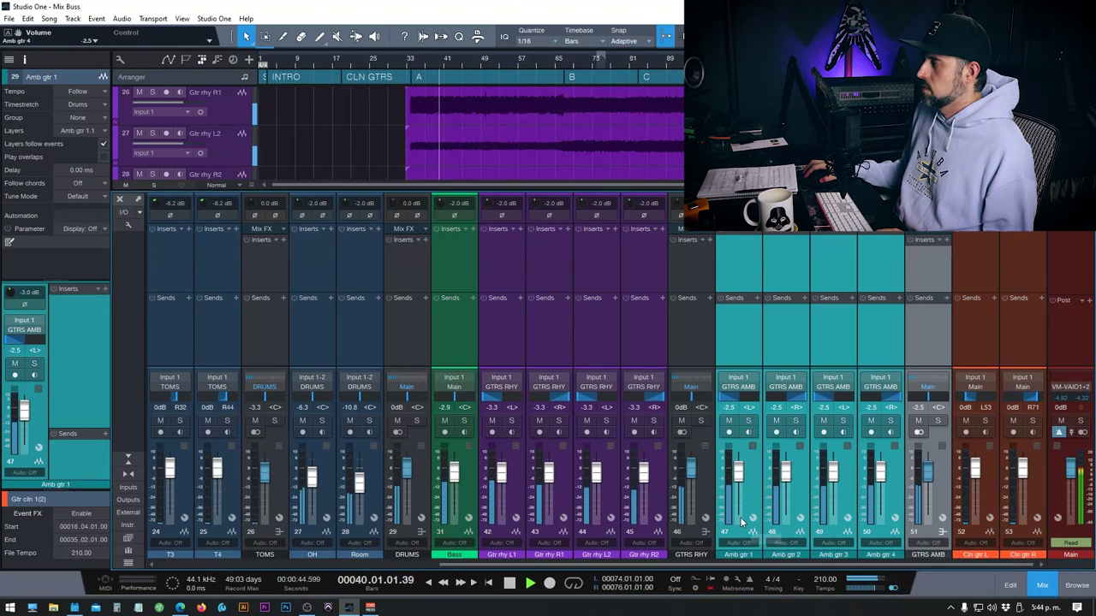
key(space)
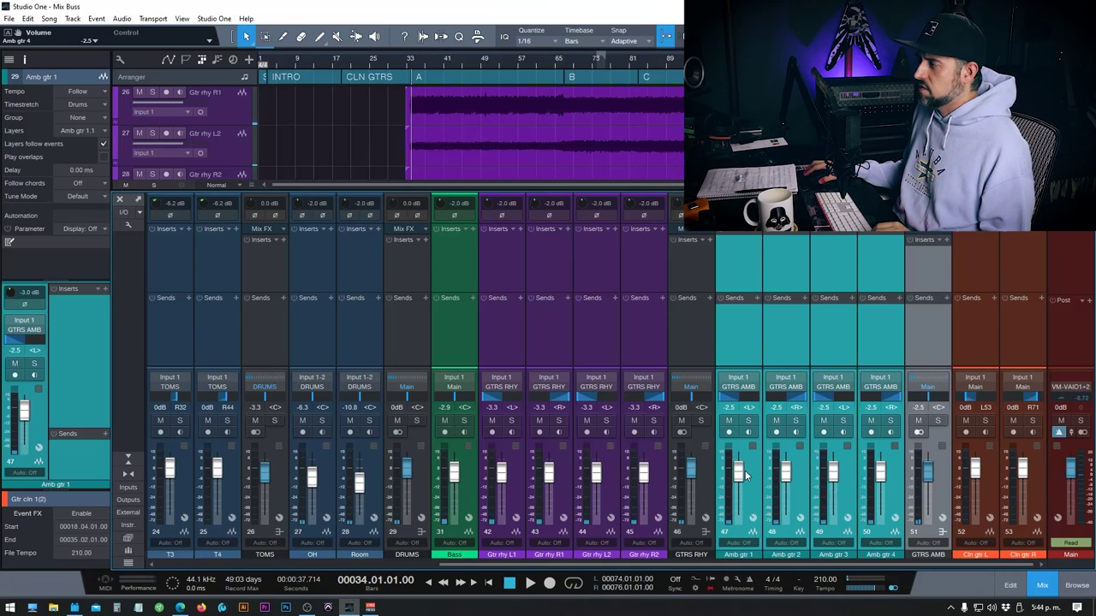
Step: Lower the two guitar buses together in playback, with GTRS RHY at -4.6 dB and GTRS AMB at -7.1 dB
drag(738, 470, 737, 474)
click(922, 471)
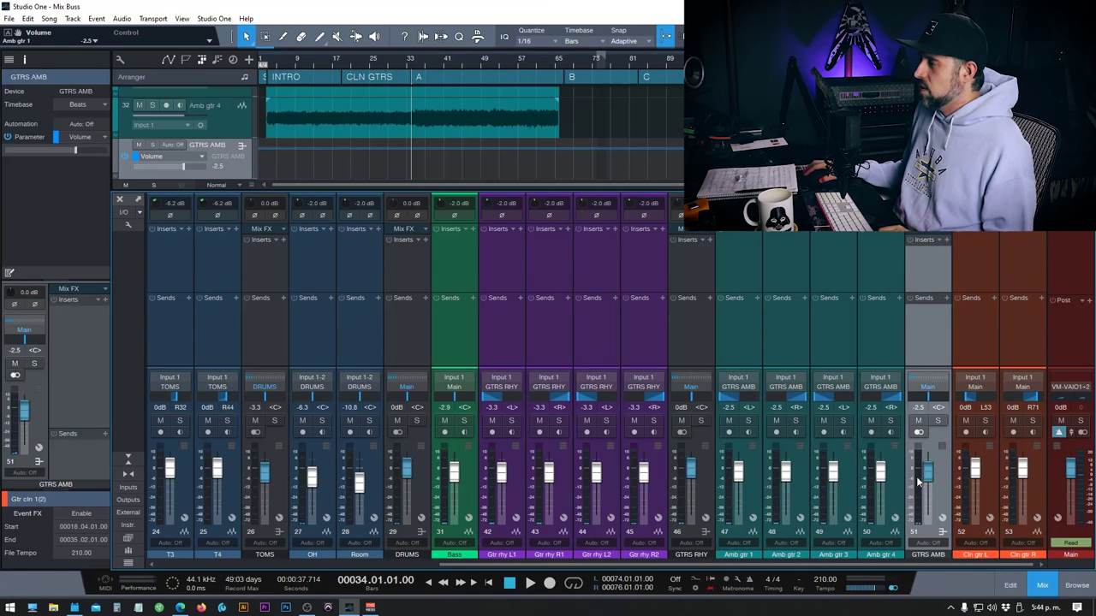
click(694, 481)
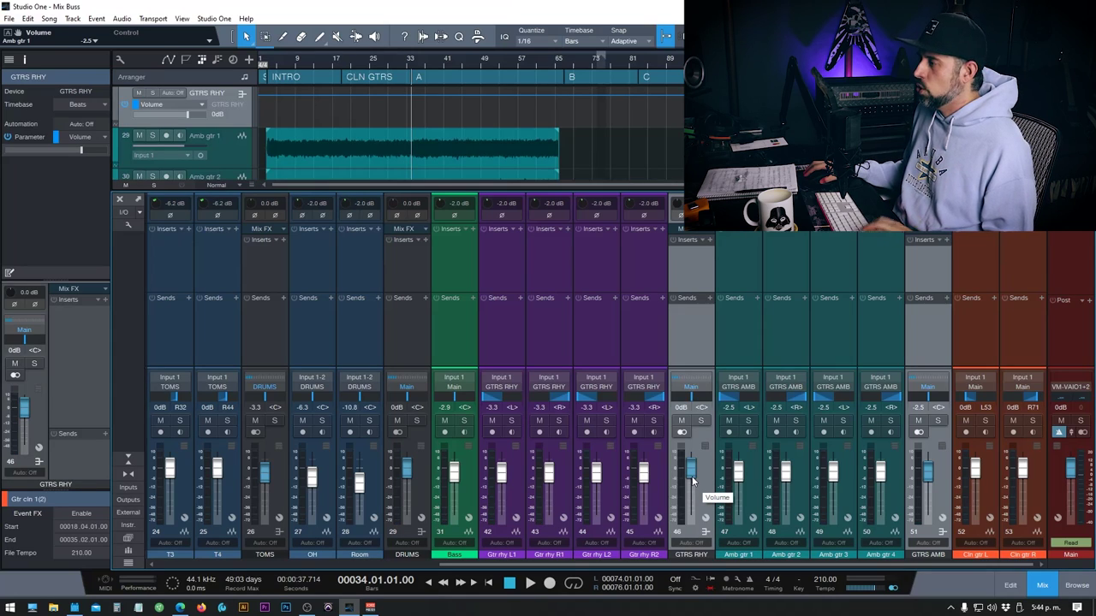
key(space)
drag(692, 469, 693, 482)
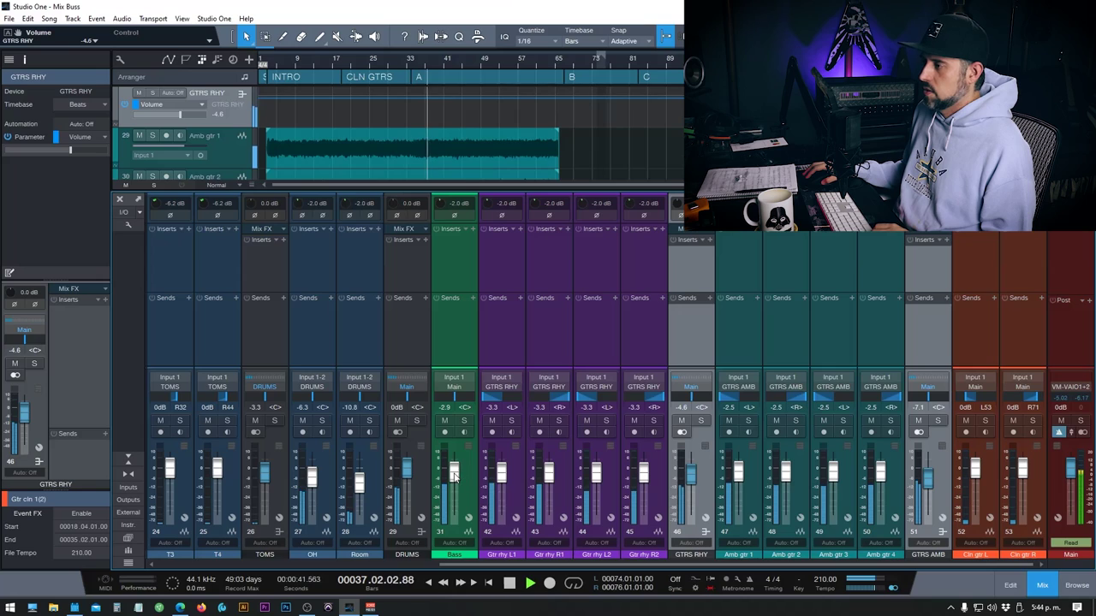
Step: Lower the Bass fader to -6.7 dB and the guitar buses together to -5.8 dB for GTRS RHY and -8.3 dB for GTRS AMB
drag(453, 476, 455, 480)
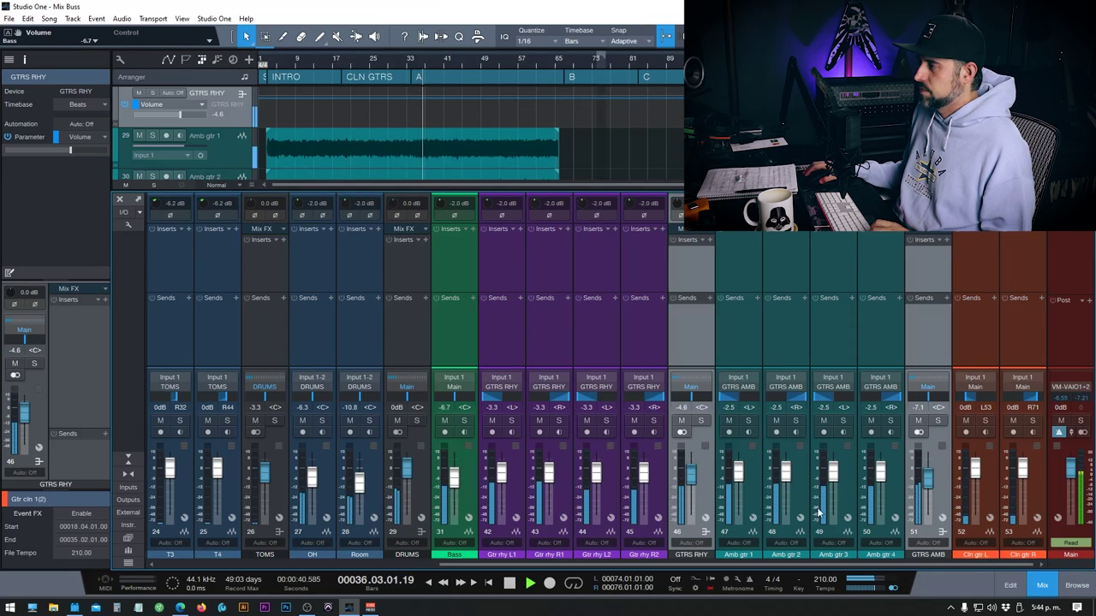
drag(690, 473, 690, 480)
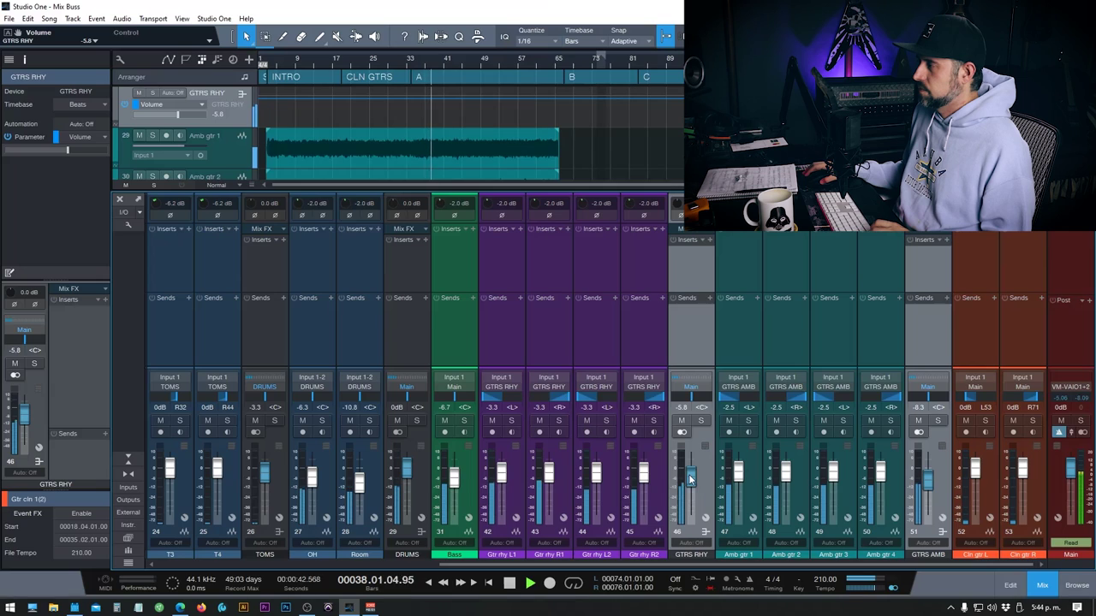
key(space)
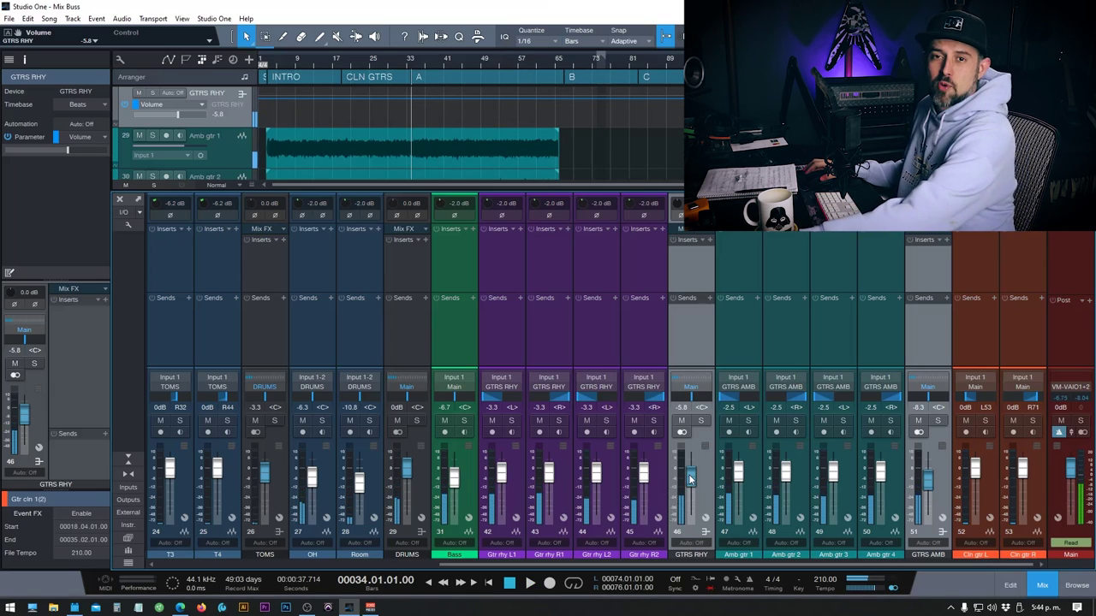
Step: Play the mix from bar 34 and lower the Cln gtr L and Cln gtr R faders together to -4.6 dB
key(space)
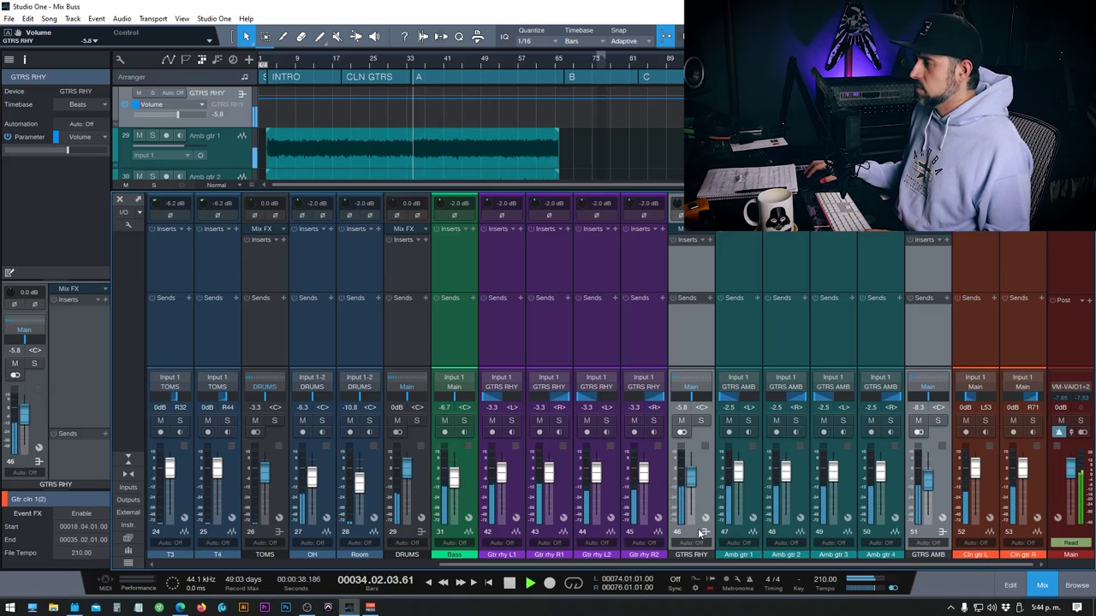
click(984, 490)
key(space)
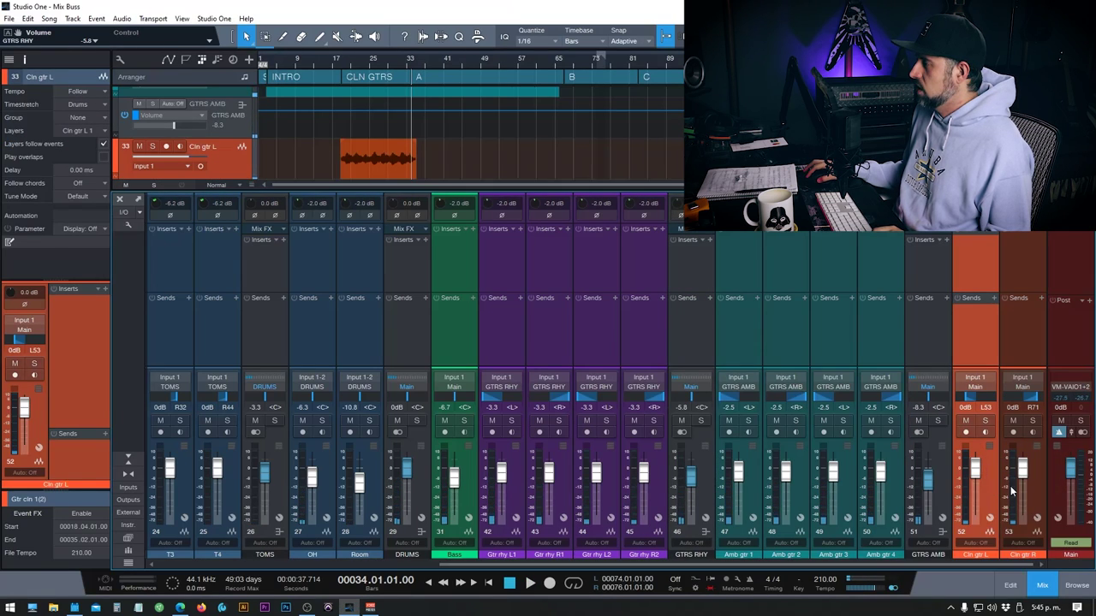
click(1029, 474)
shift+click(986, 479)
drag(977, 469, 974, 478)
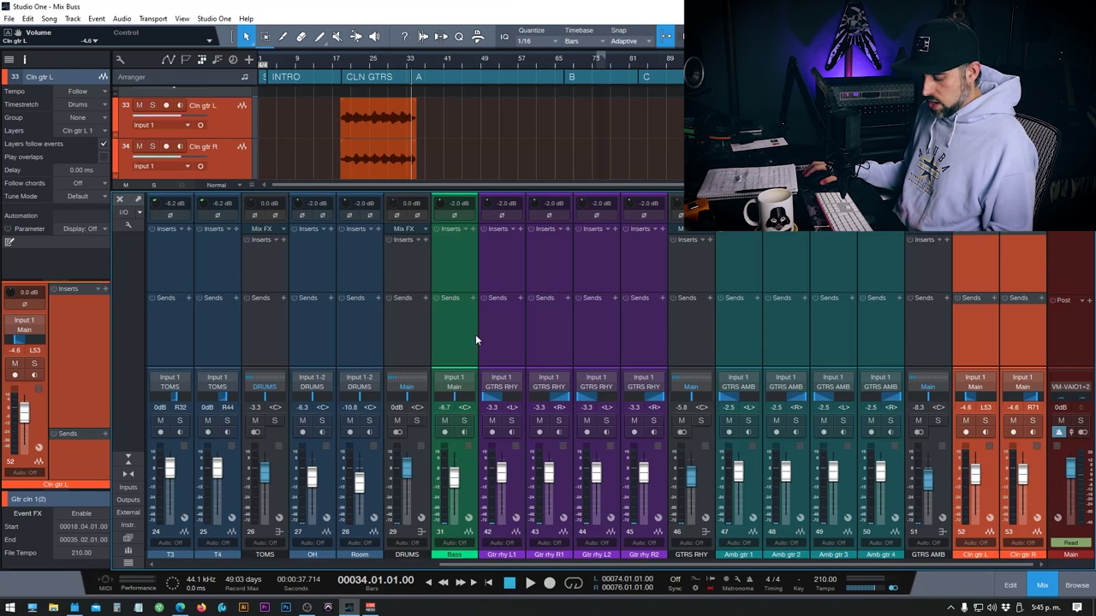
Step: Play the mix from the CLN GTRS section and lower the Cln gtr L and Cln gtr R faders together to -6.7 dB
key(F3)
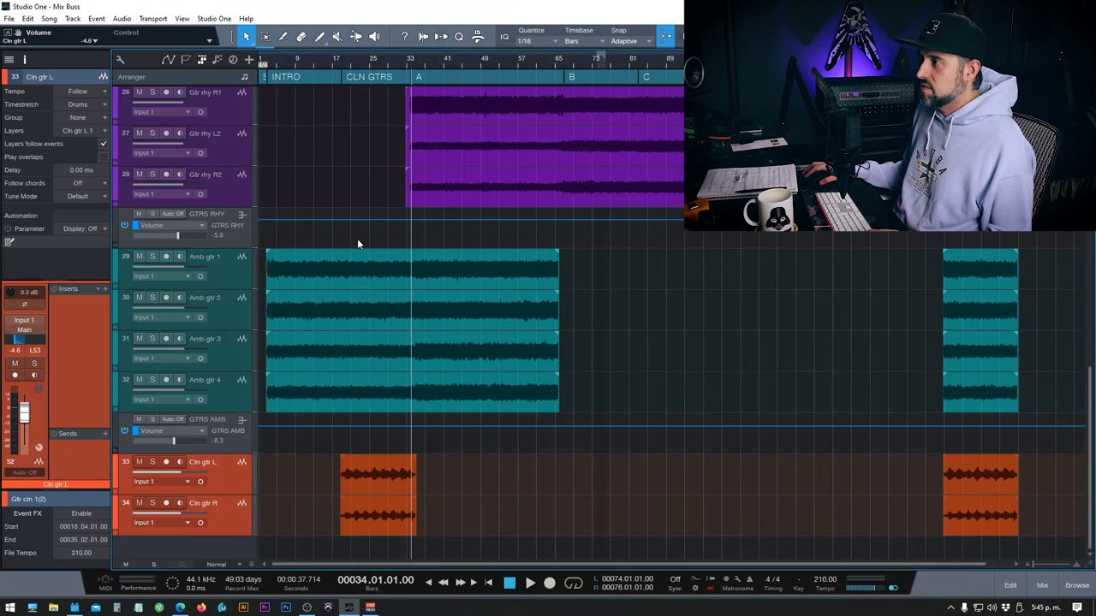
click(340, 439)
key(space)
key(F3)
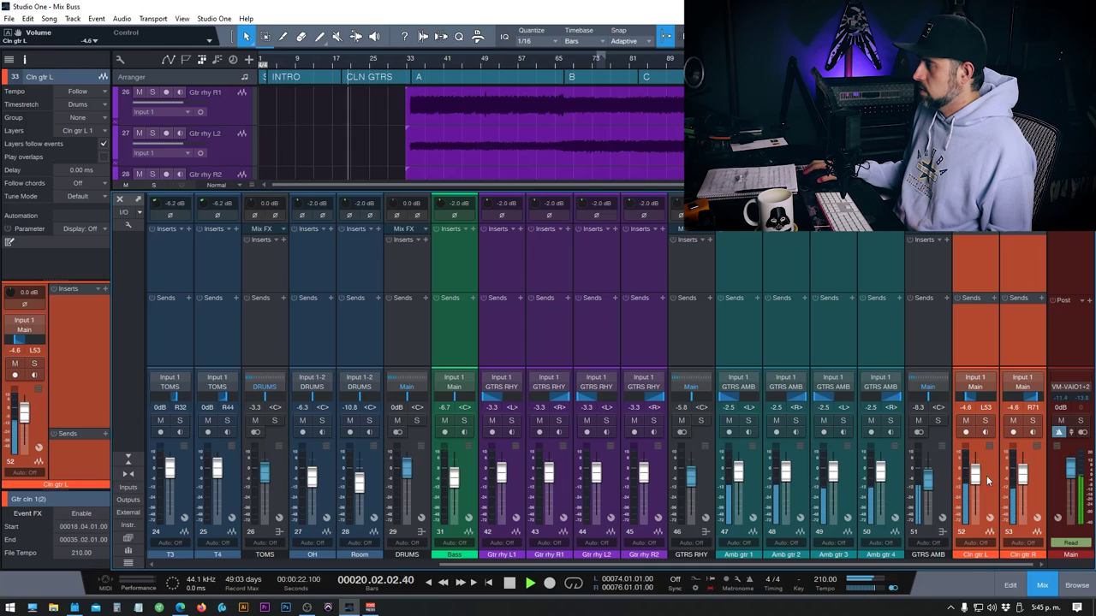
drag(976, 474, 976, 479)
key(space)
Step: Route Cln gtr L and Cln gtr R into a new bus and name it GTRS CLN
click(993, 504)
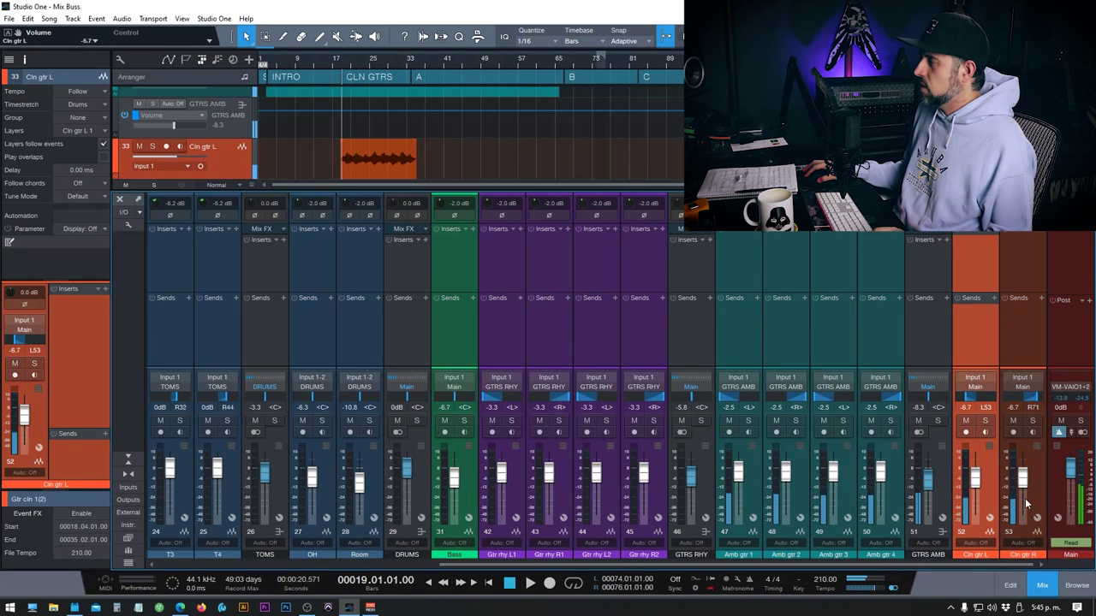
shift+click(1027, 503)
key(shift+b)
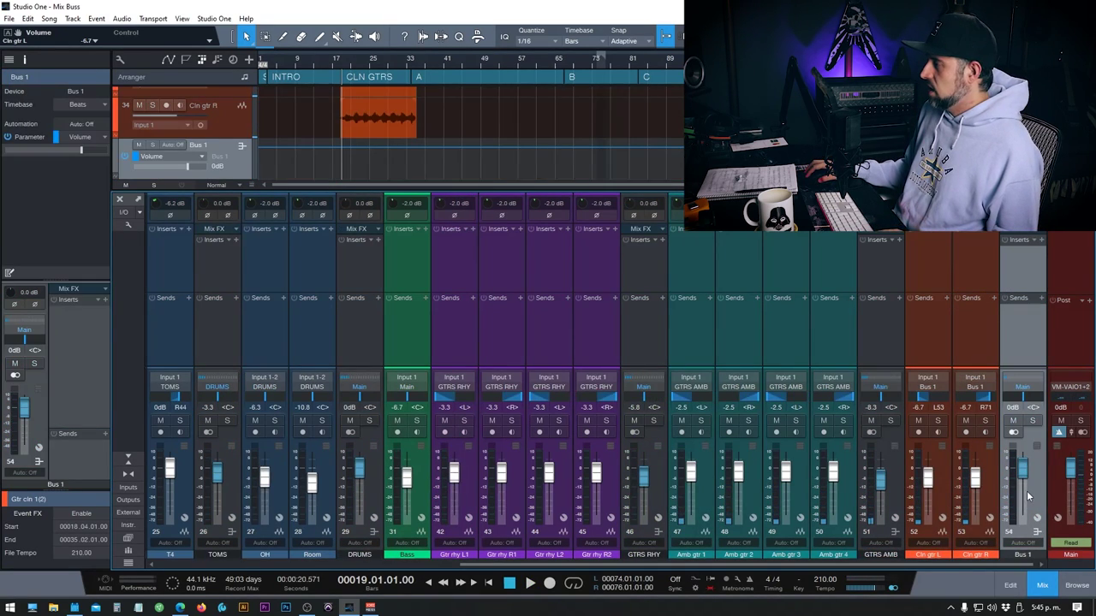
double_click(1019, 556)
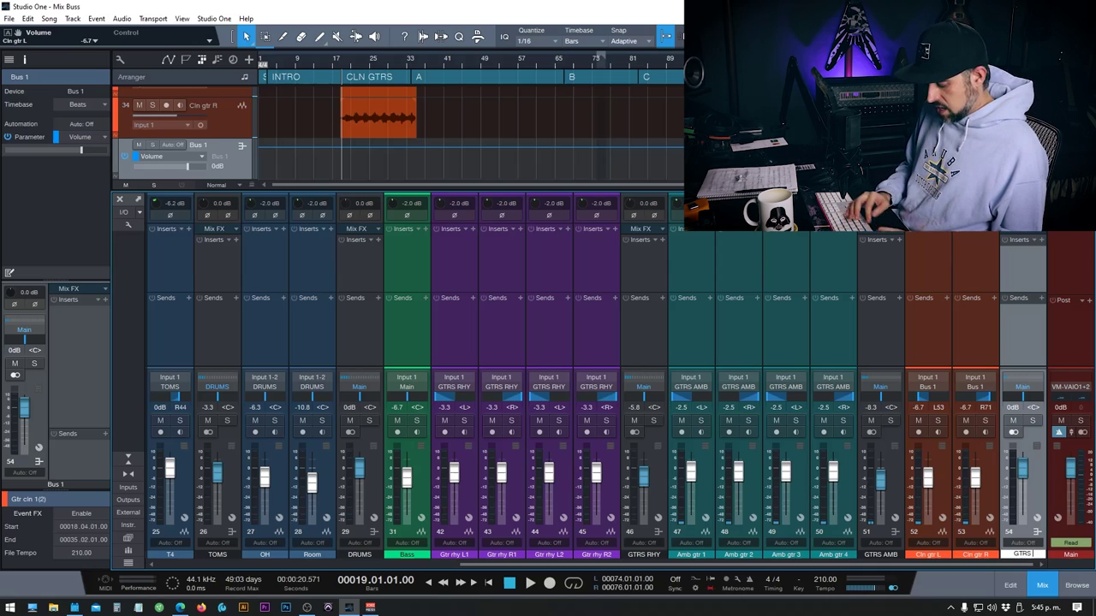
key(Return)
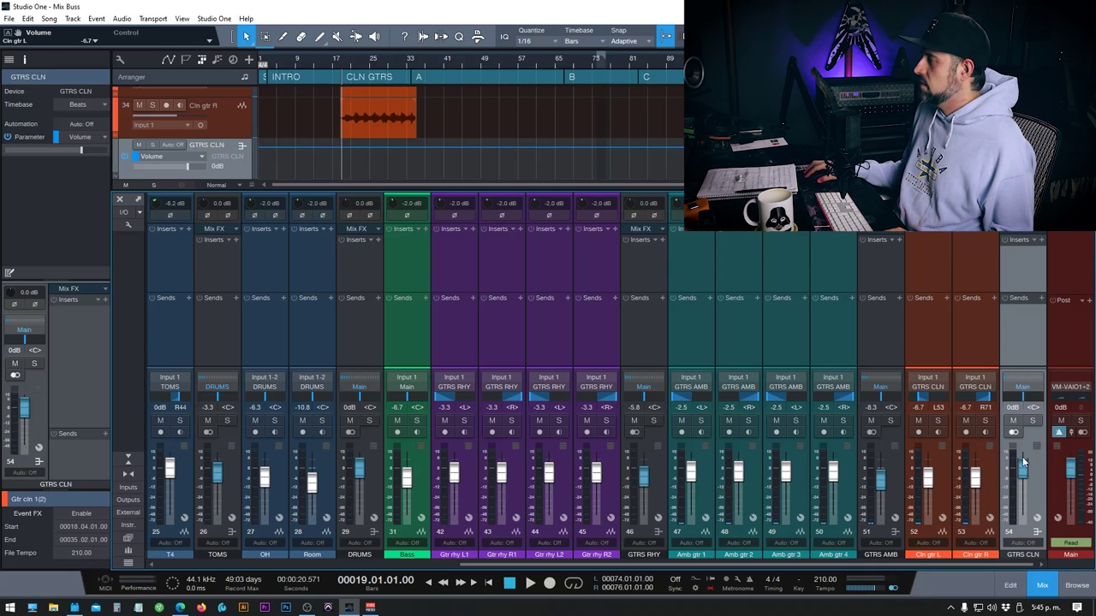
Step: Solo the two clean guitar channels and reset both of their faders to 0 dB during playback
click(985, 421)
key(space)
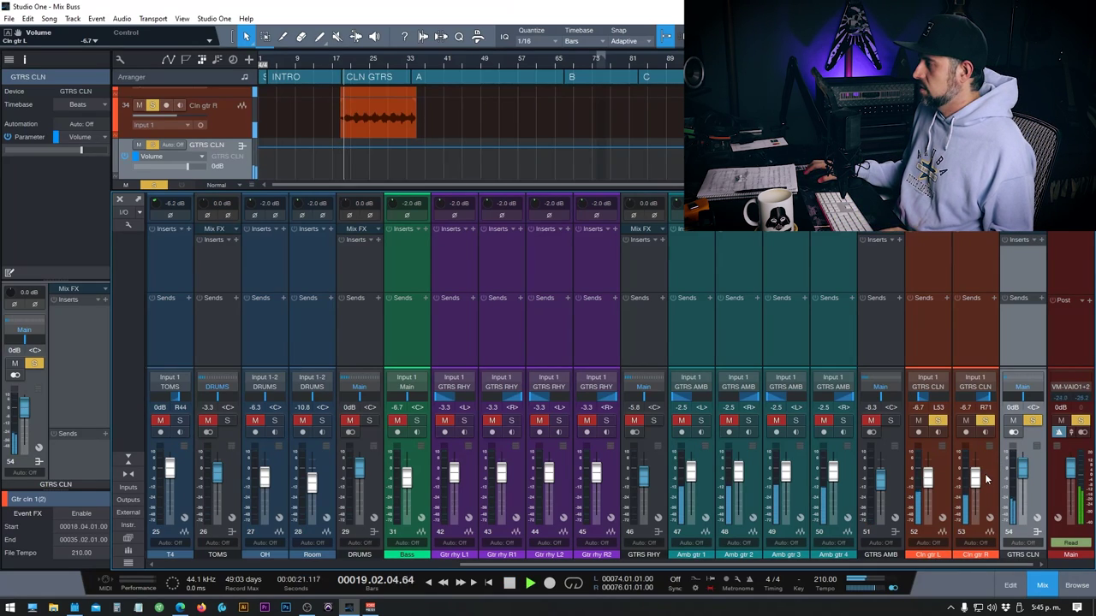
ctrl+click(975, 479)
ctrl+click(929, 479)
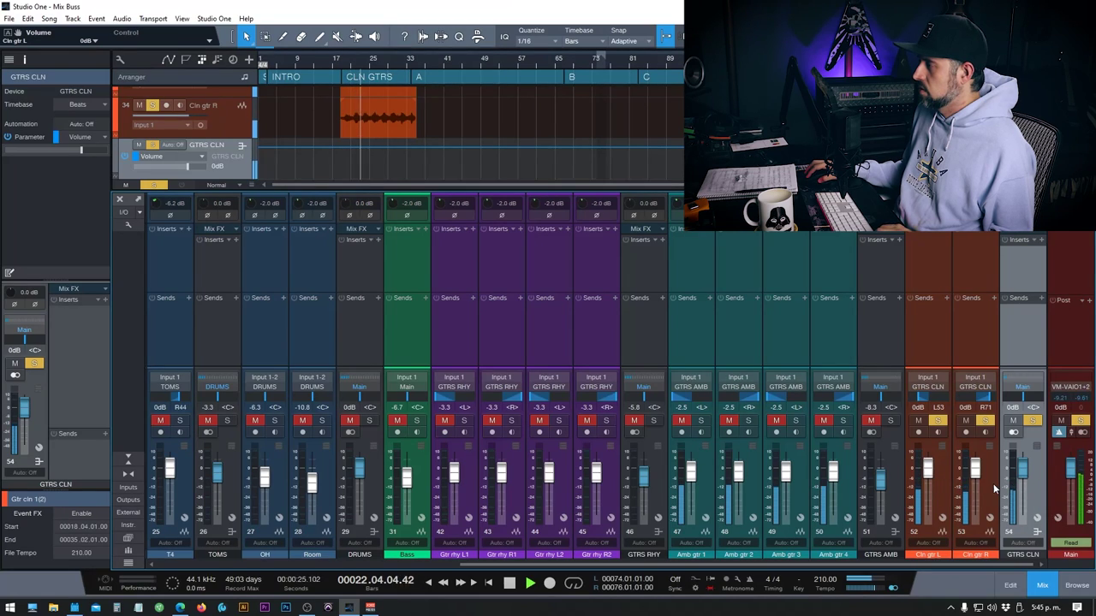
key(space)
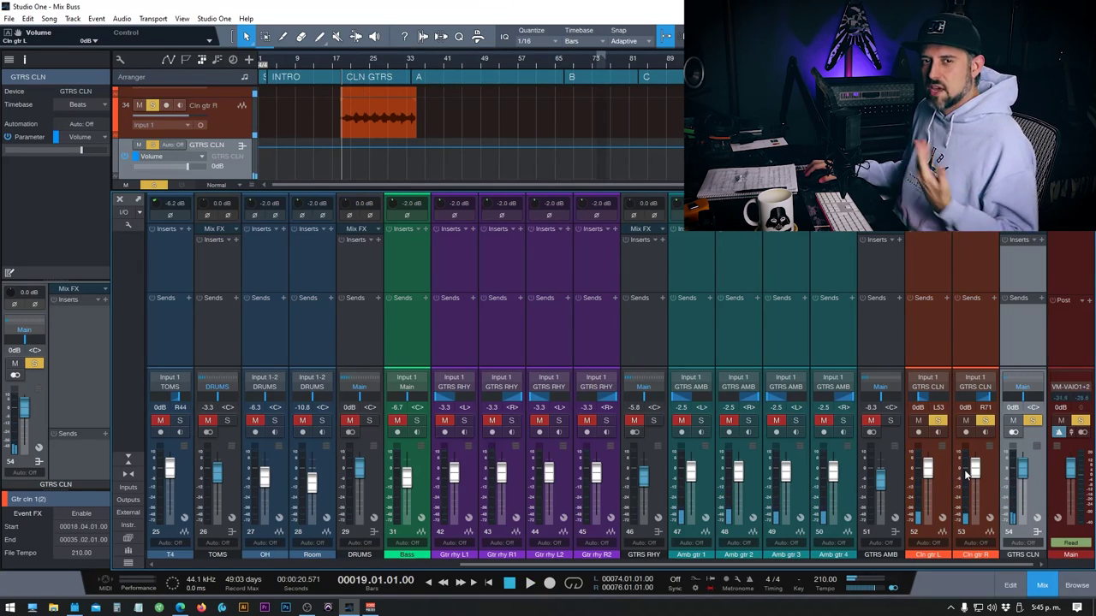
Step: Clear the solo and play the CLN GTRS section into section A, lowering the GTRS CLN bus fader to -9.2 dB
scroll(1023, 467, down, 12)
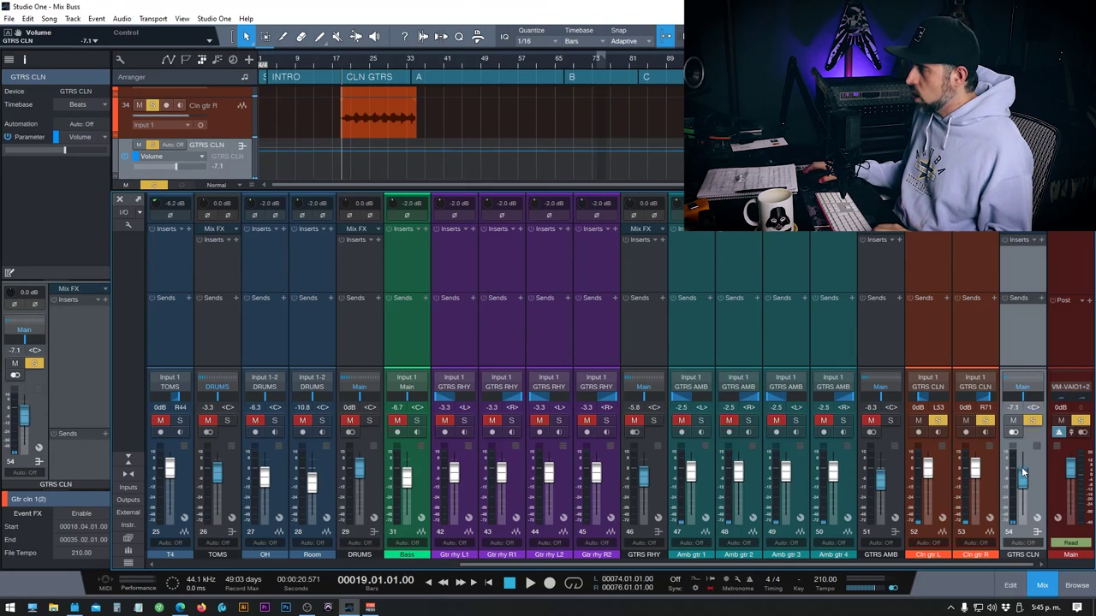
click(1082, 420)
click(395, 66)
key(space)
scroll(1025, 484, up, 2)
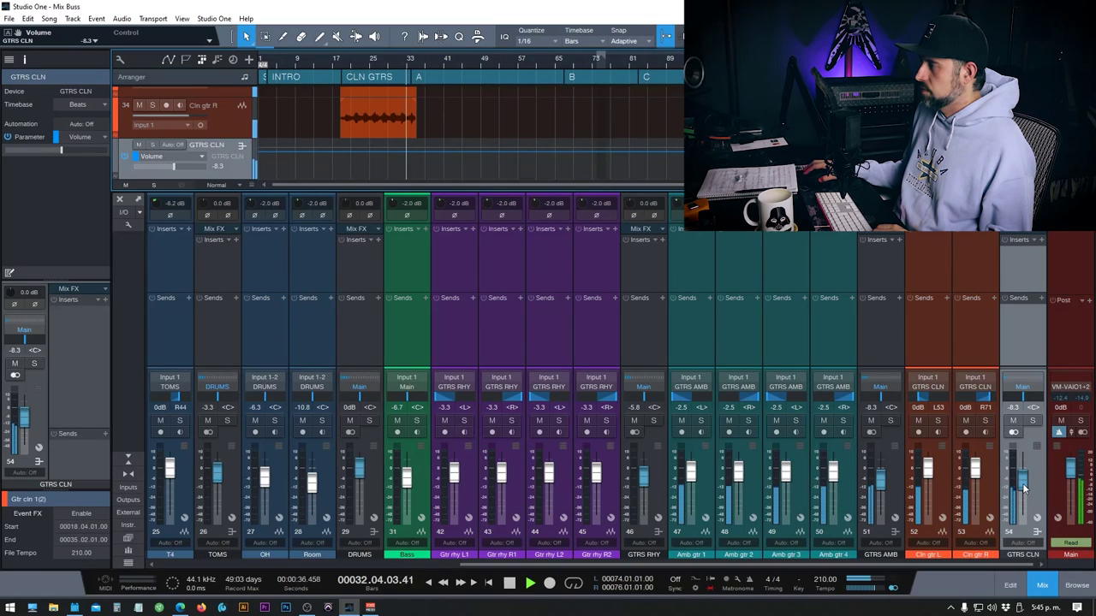
scroll(1023, 489, down, 1)
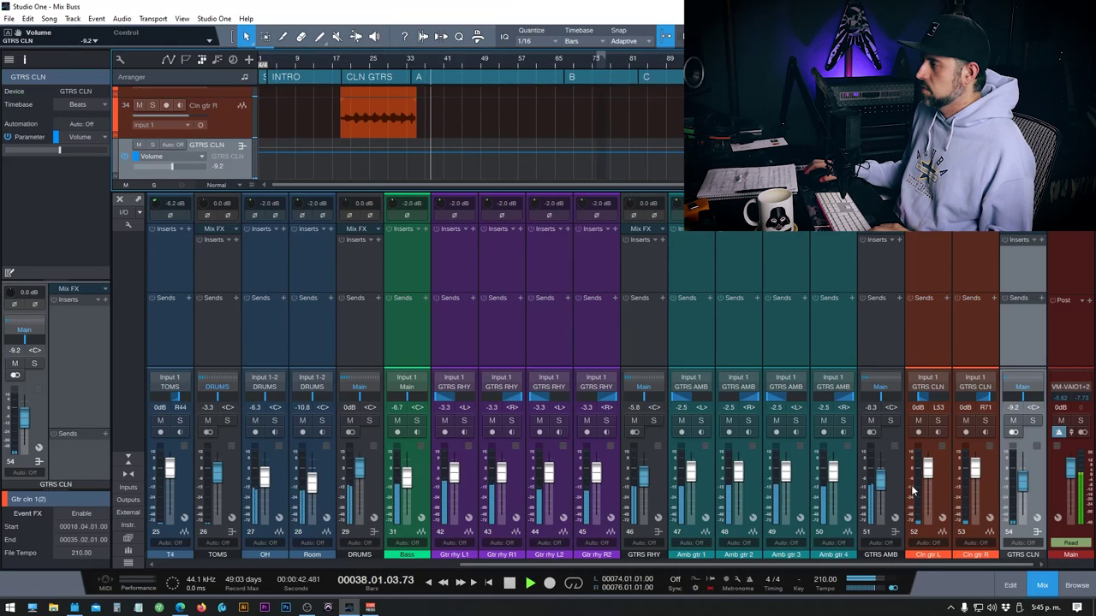
key(space)
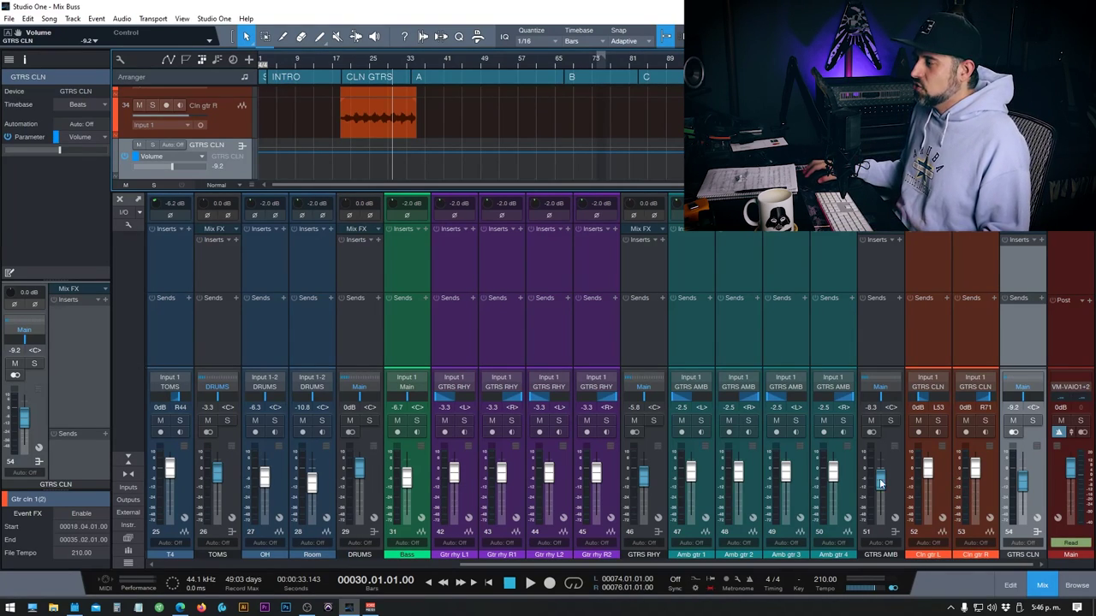
Step: Select the DRUMS bus channel in the mixer
scroll(618, 563, left, 5)
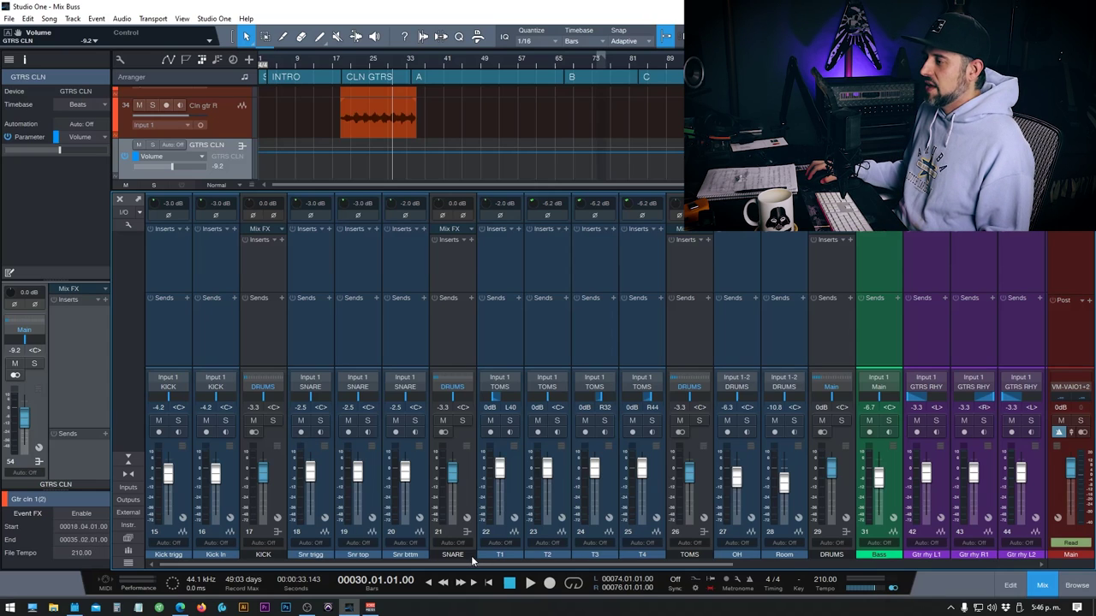
scroll(471, 563, right, 3)
click(599, 271)
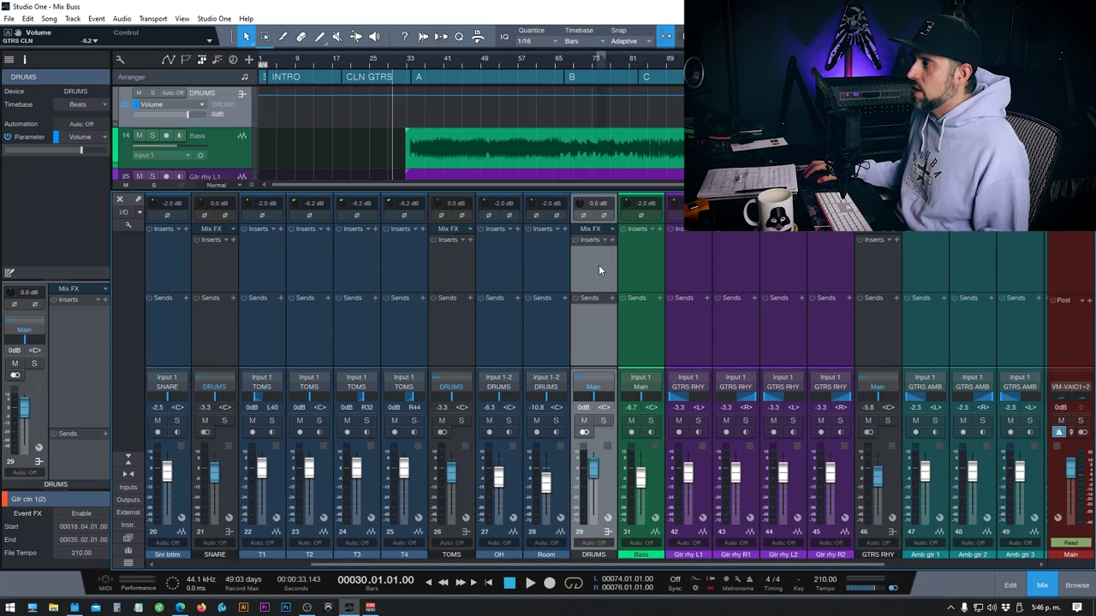
click(612, 240)
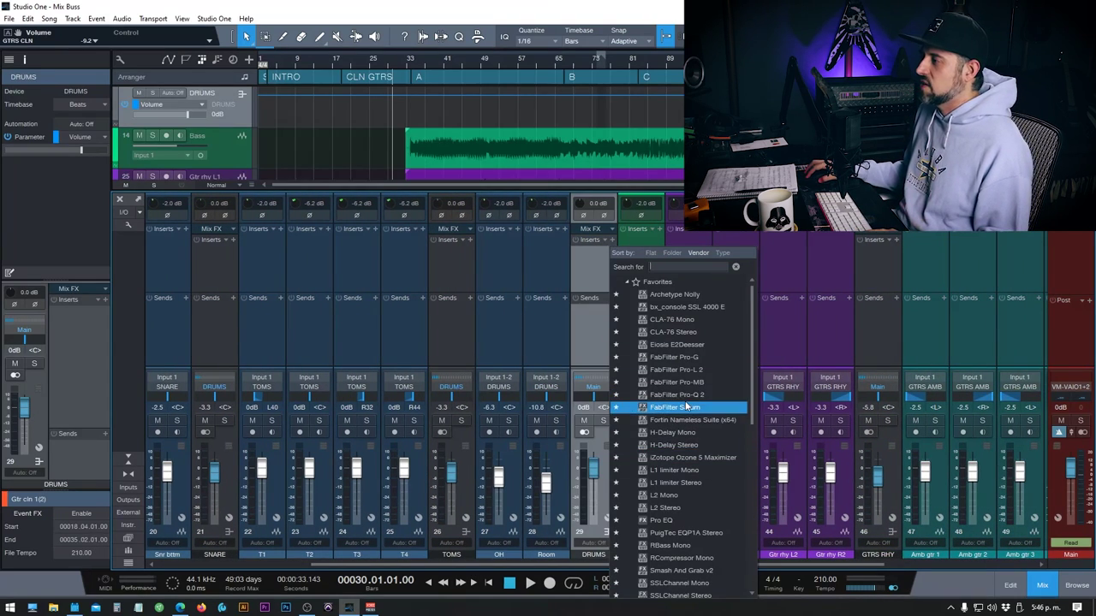
click(639, 321)
click(805, 177)
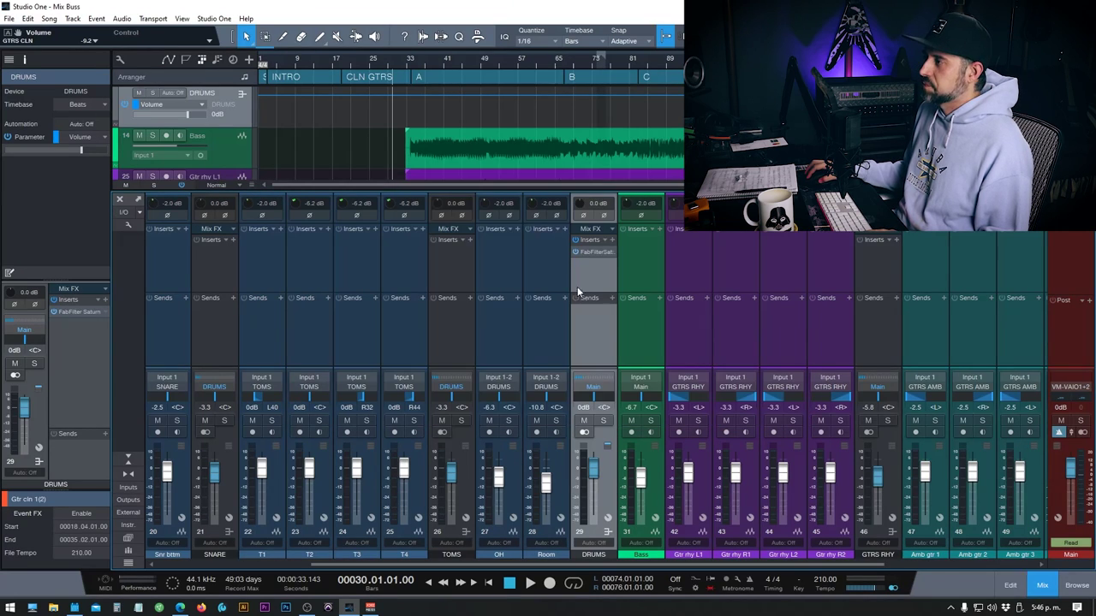
right_click(612, 254)
click(634, 371)
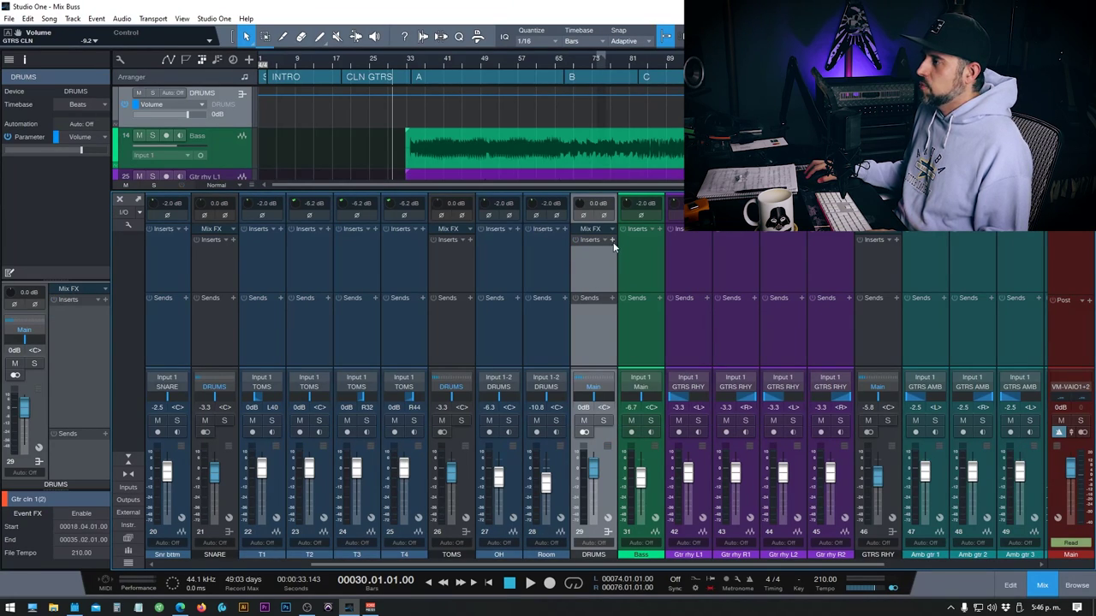
Step: Insert FabFilter Pro-Q 2 on the DRUMS bus with a low-end boost and a high shelf of +3.5 dB at 3440 Hz
click(613, 240)
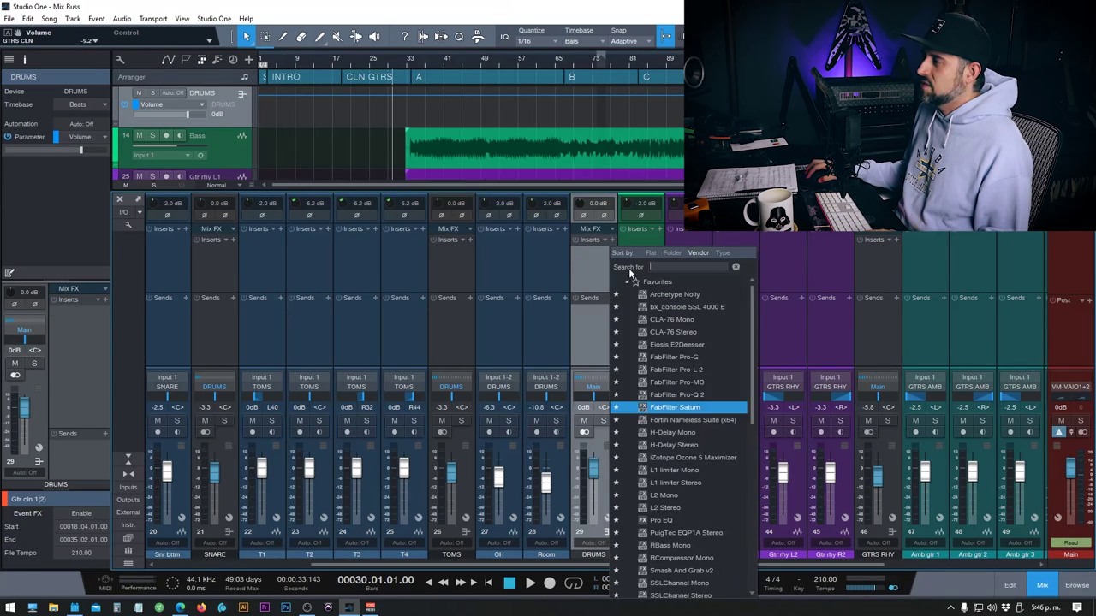
click(696, 396)
drag(334, 354, 439, 341)
scroll(417, 340, up, 5)
mouse_move(694, 351)
mouse_down()
mouse_move(695, 335)
mouse_move(683, 336)
mouse_up()
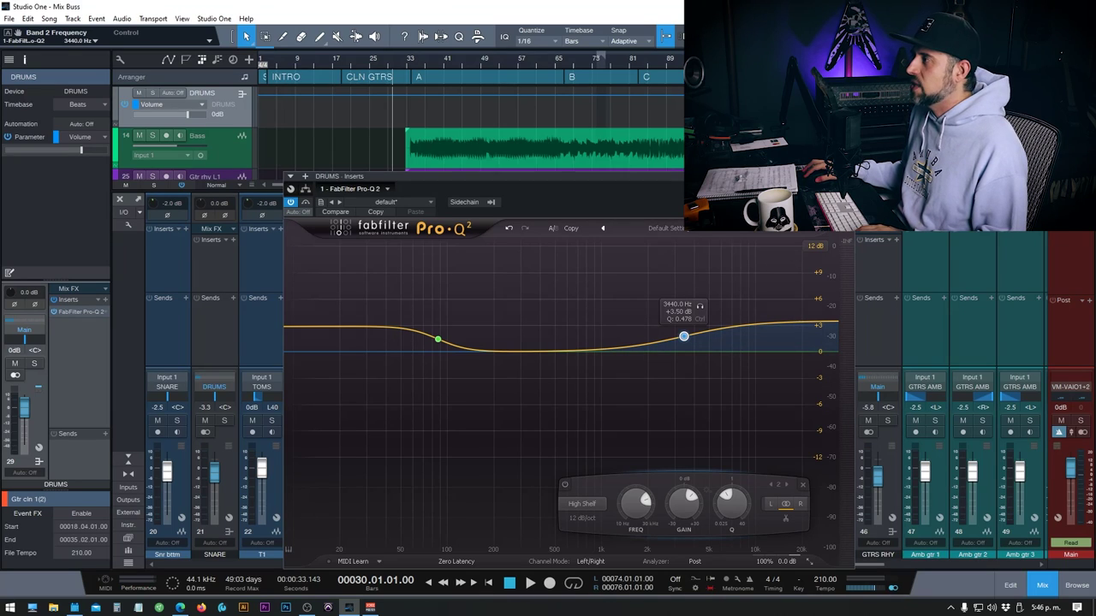
click(847, 177)
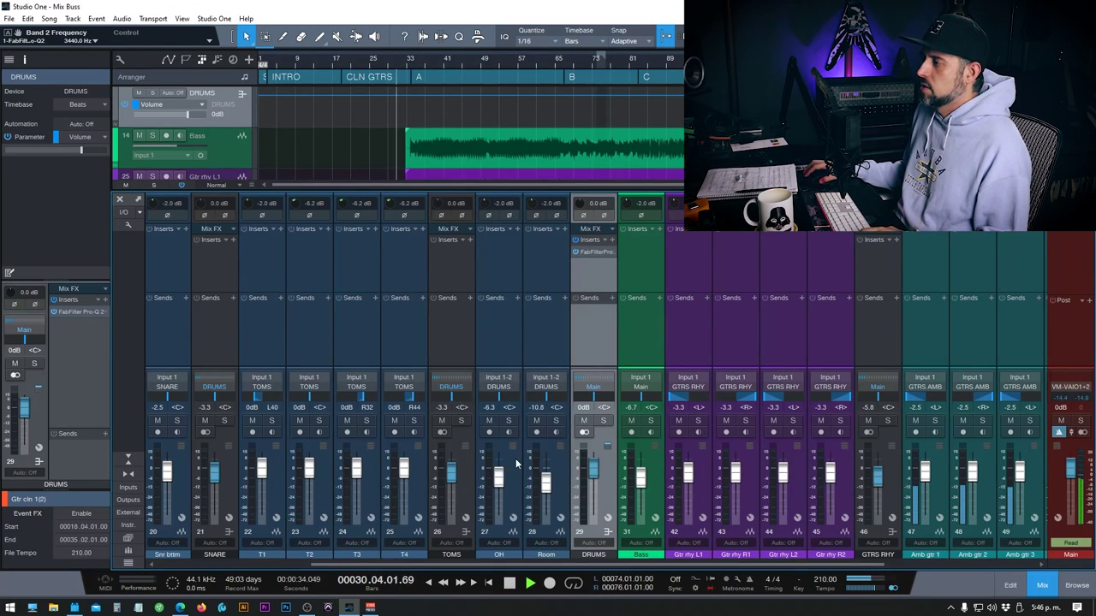
Step: Play section A from bar 35, then toggle Pre-Fader Metering in the DRUMS bus meter's options
click(416, 60)
key(space)
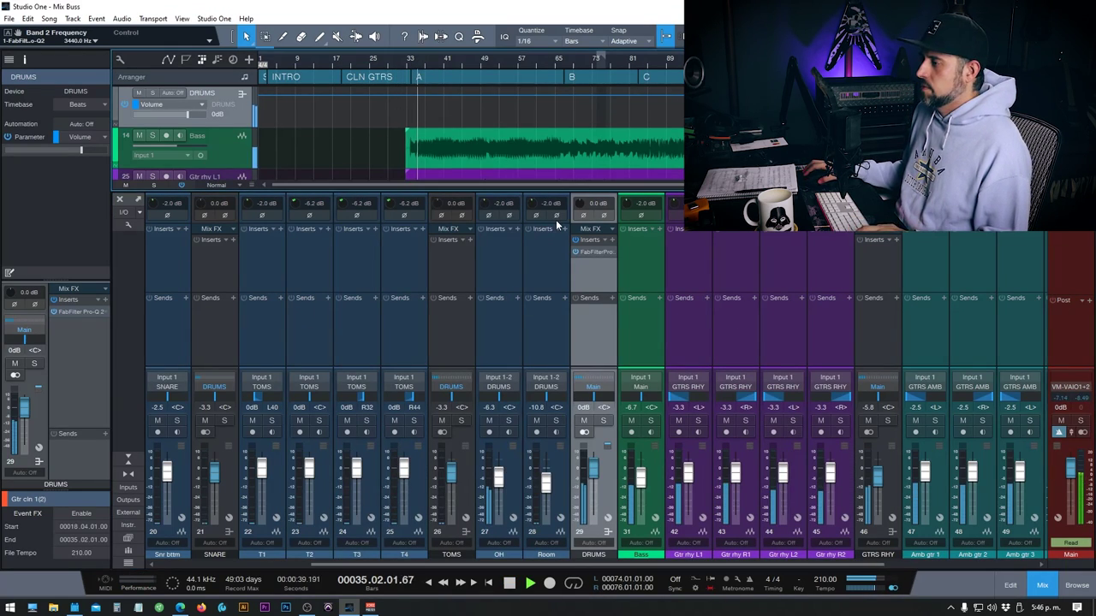
key(space)
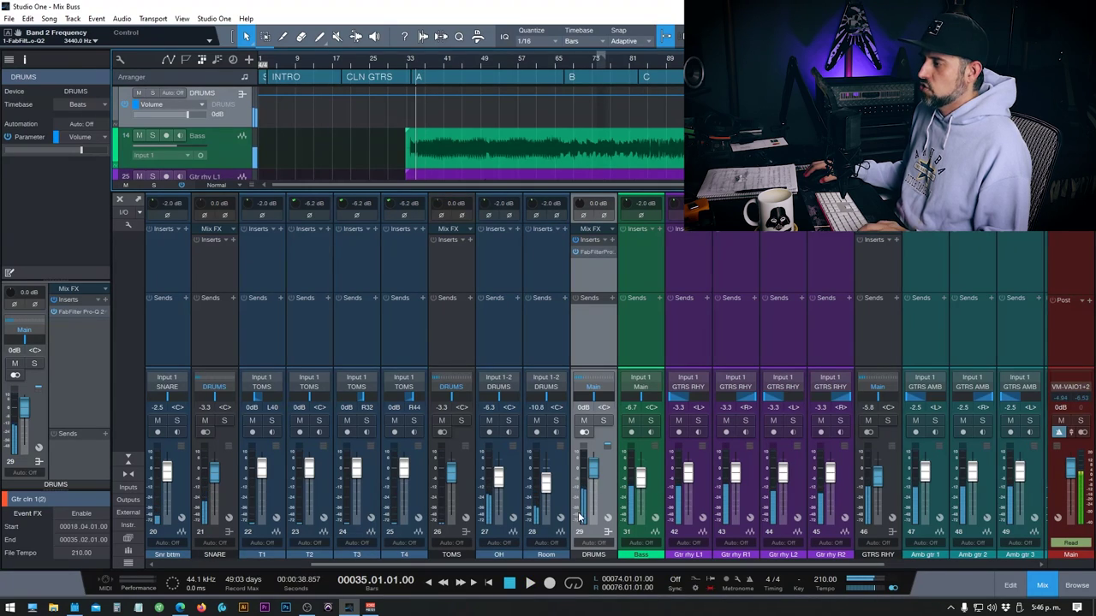
right_click(586, 486)
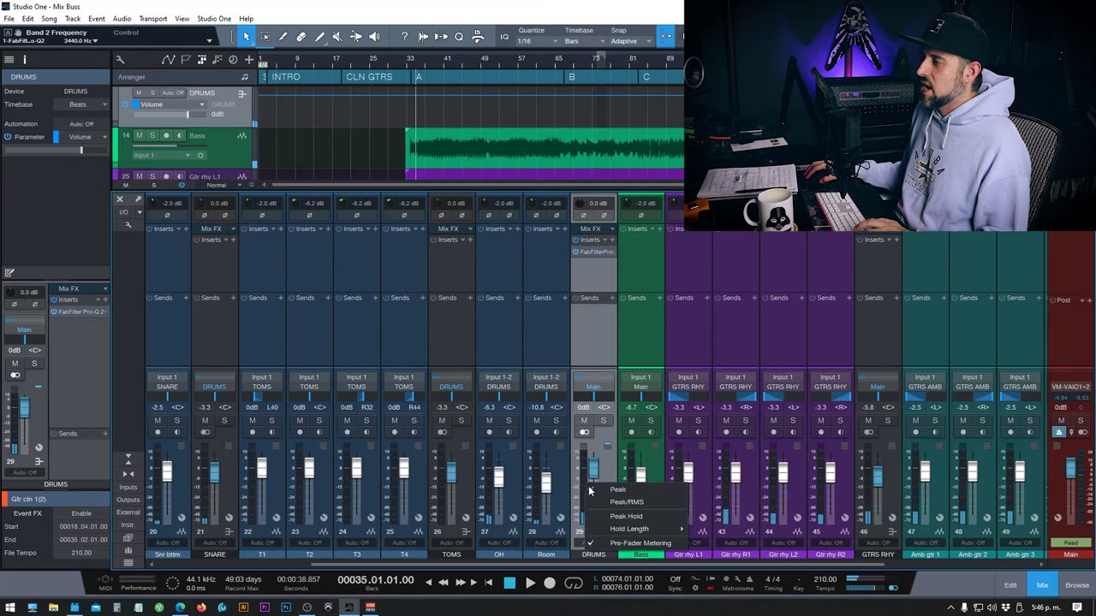
click(650, 545)
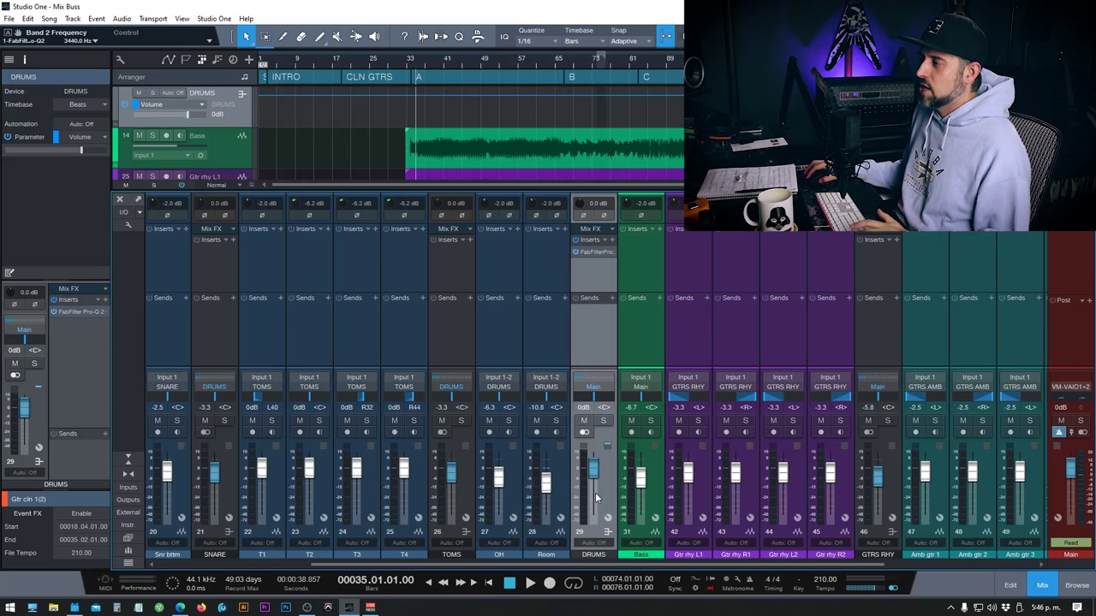
Step: During playback, raise the DRUMS EQ's low boost and shift it up in frequency, and set the high shelf to about 3053 Hz and +4.93 dB
key(space)
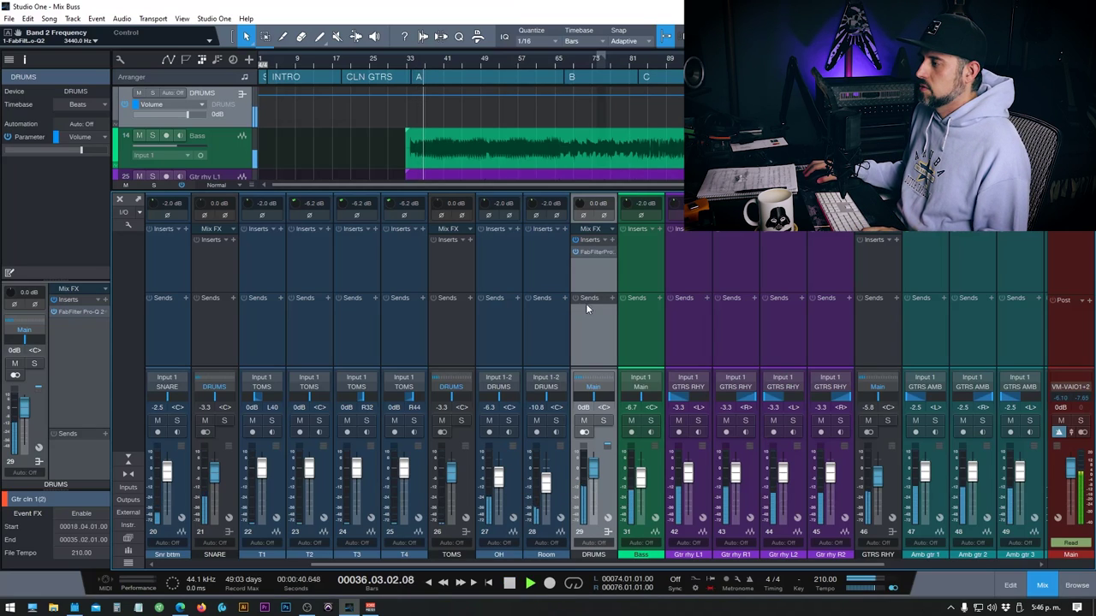
double_click(589, 254)
drag(440, 338, 465, 328)
mouse_move(682, 338)
mouse_down()
mouse_move(677, 318)
mouse_move(675, 329)
mouse_up()
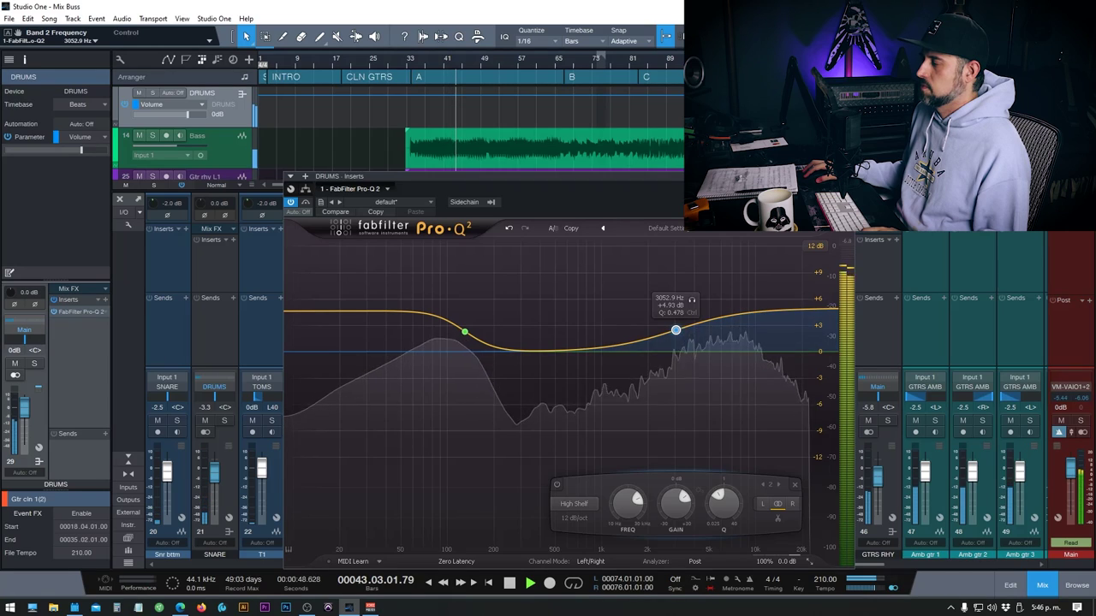
key(Escape)
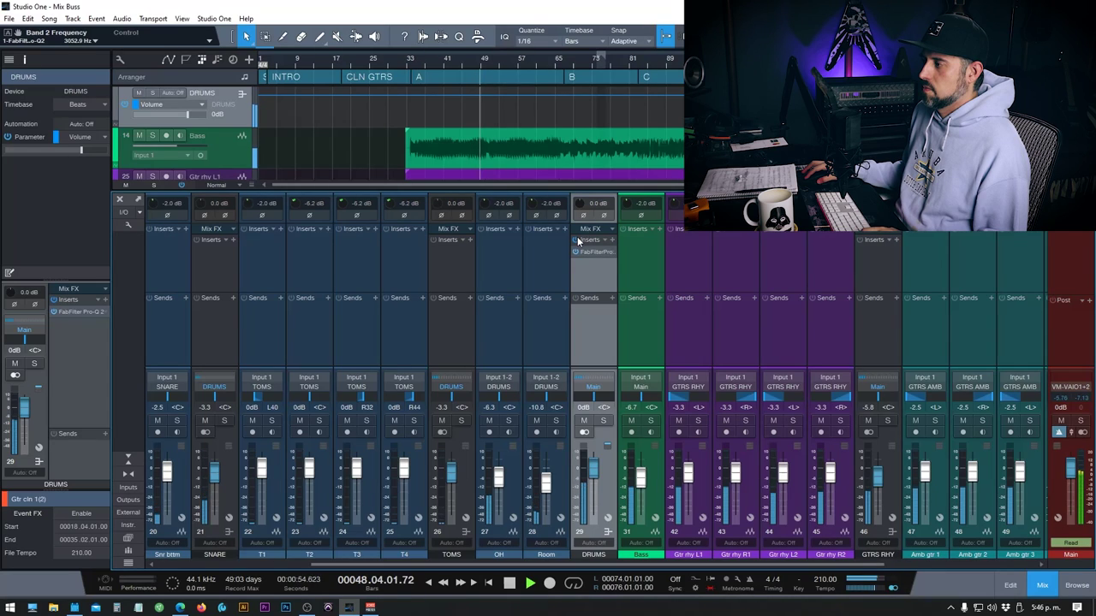
key(space)
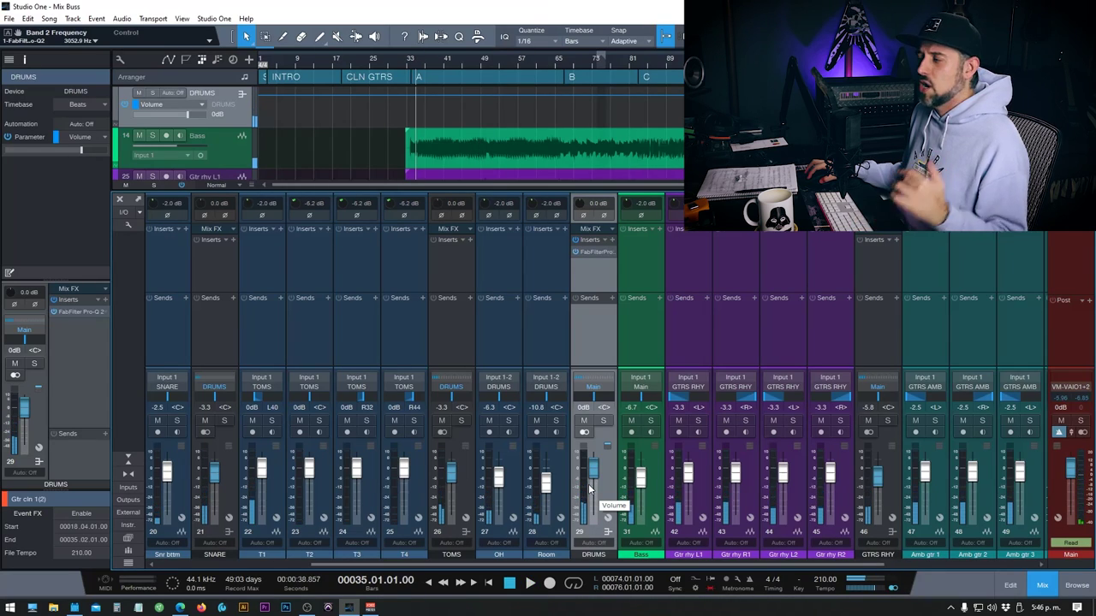
Step: Bypass and re-enable the DRUMS bus inserts during playback to compare the level with and without the EQ
click(574, 239)
key(space)
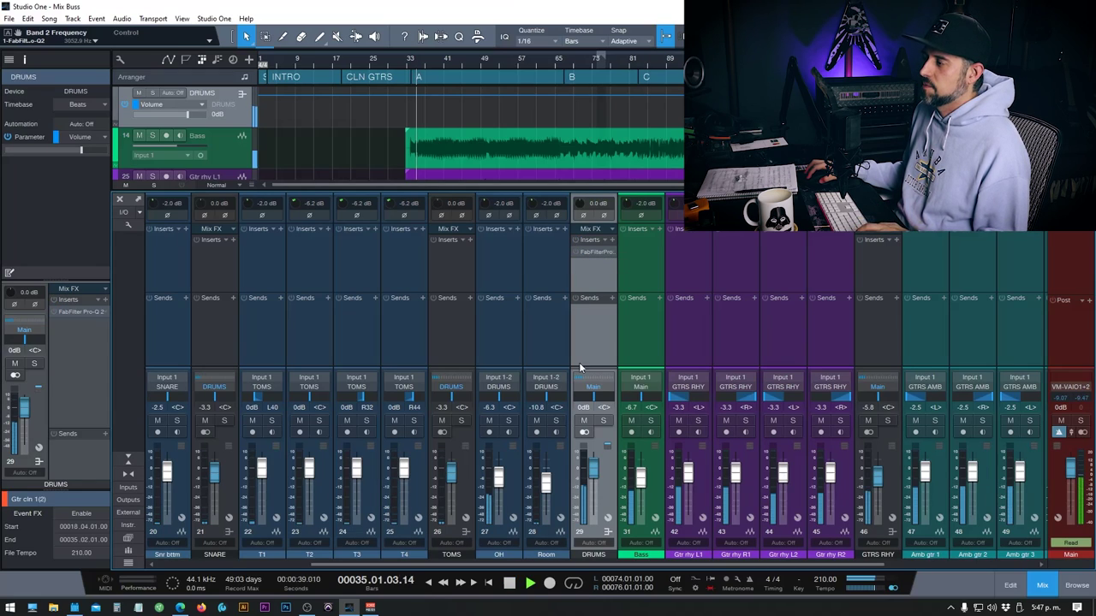
click(573, 237)
key(space)
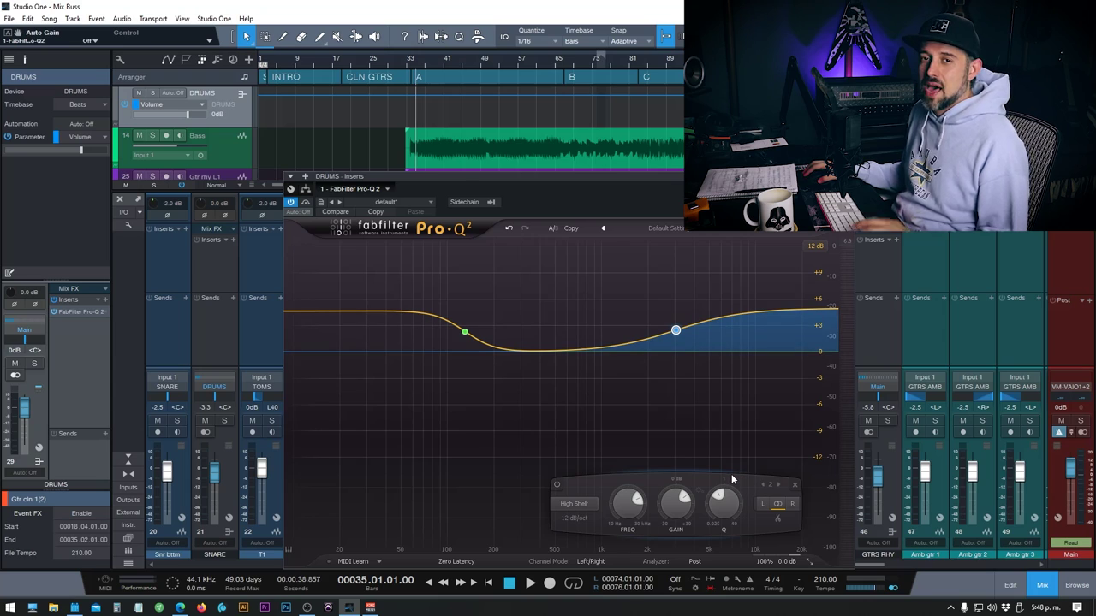
Step: Turn on Auto Gain in the DRUMS bus's Pro-Q 2 output settings and close the plug-in
mouse_move(769, 564)
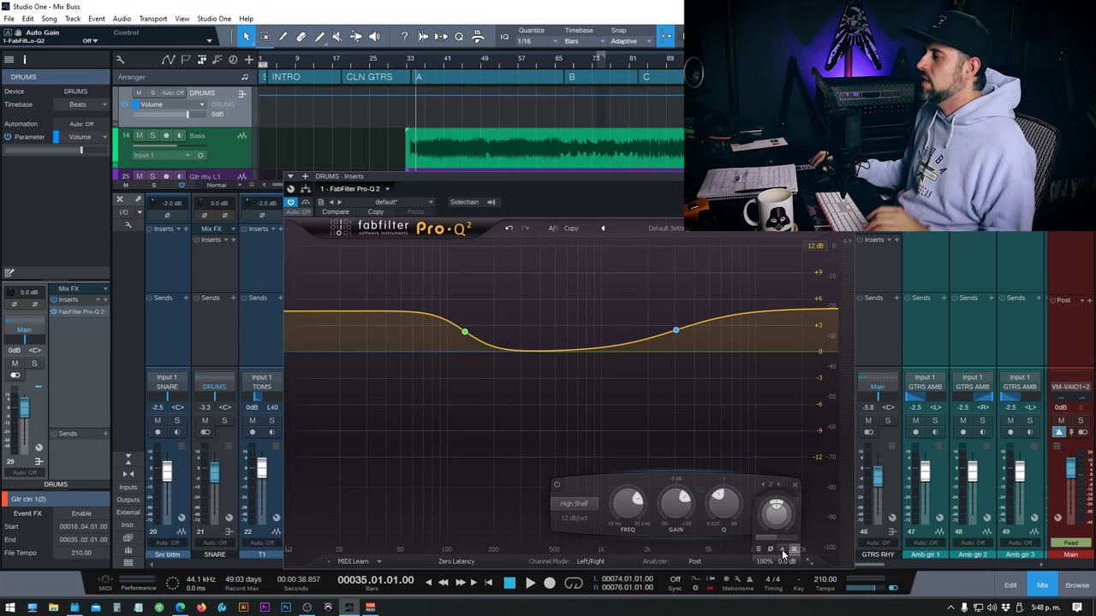
click(781, 550)
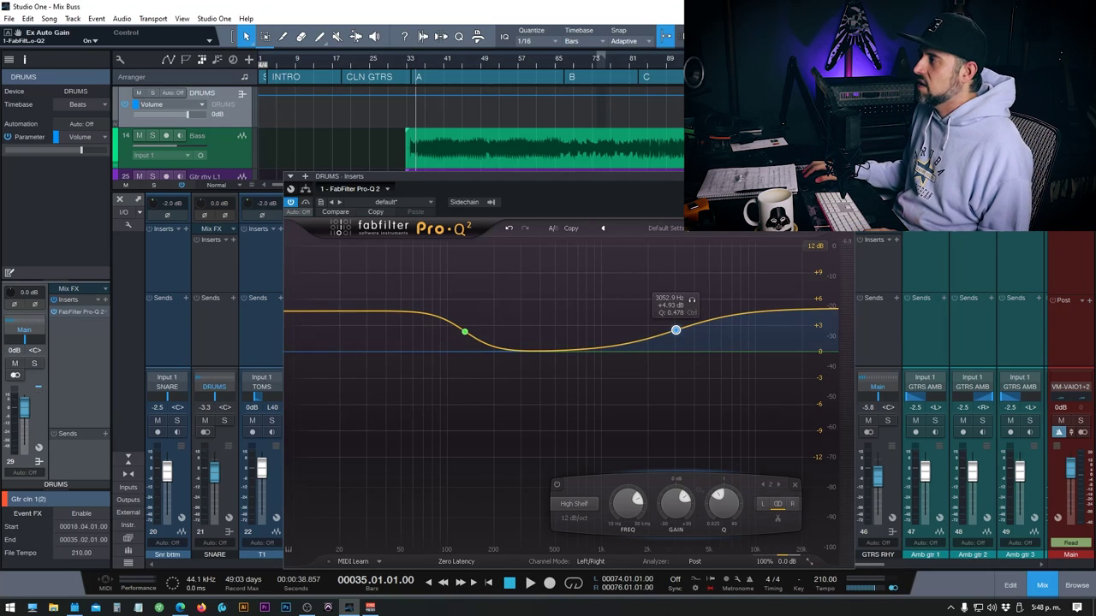
click(846, 176)
Step: Replay section A while toggling the DRUMS bus inserts to compare levels with Auto Gain on
key(space)
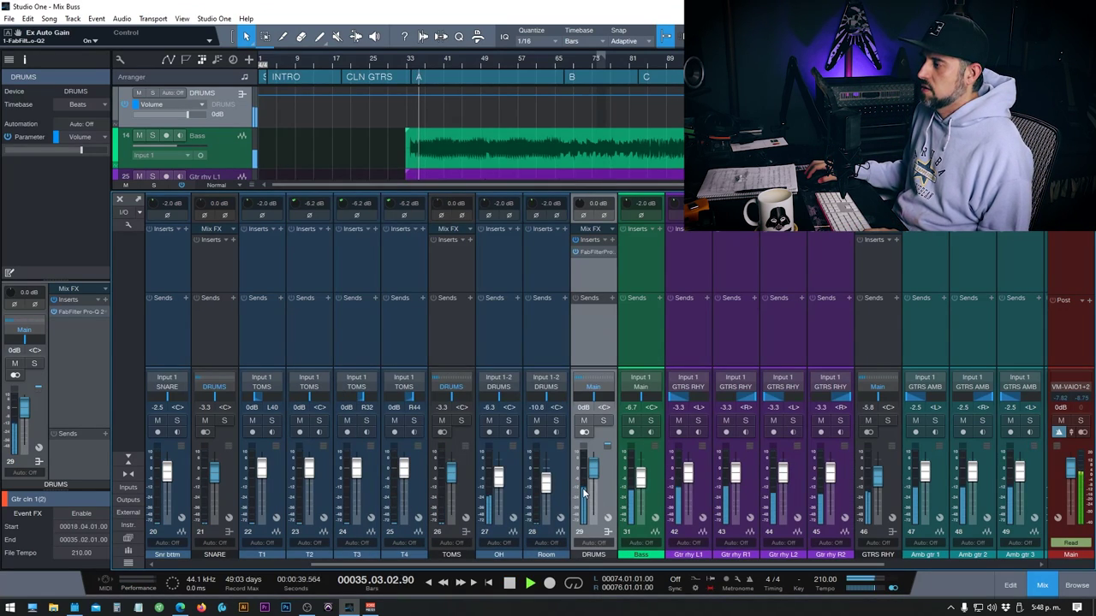
key(space)
click(576, 240)
key(space)
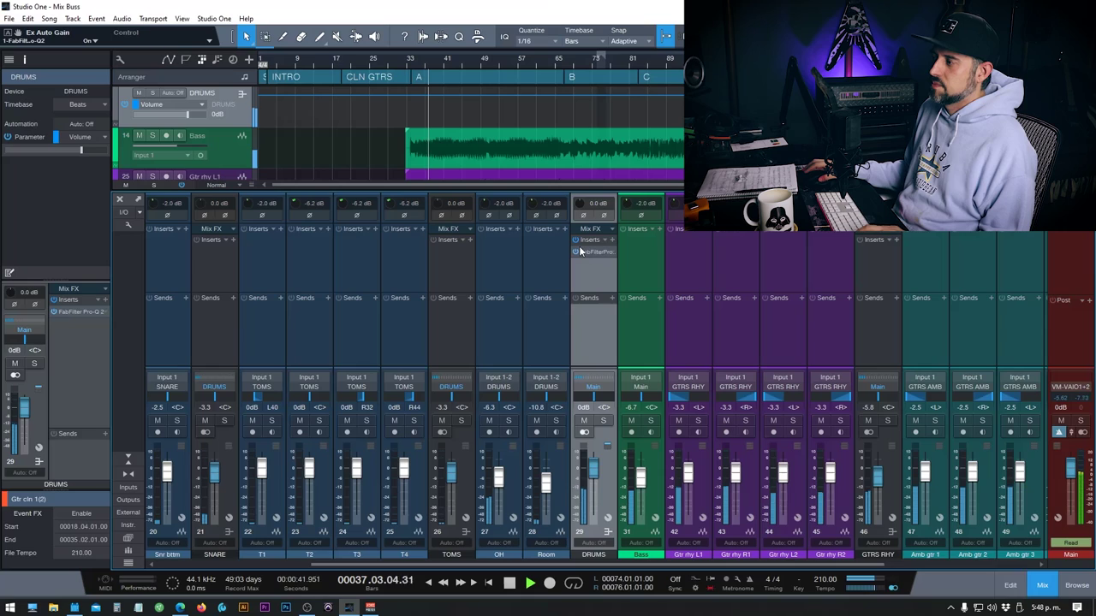
Step: Stop playback, turn off Auto Gain in the DRUMS bus's Pro-Q 2 and close the plug-in
key(space)
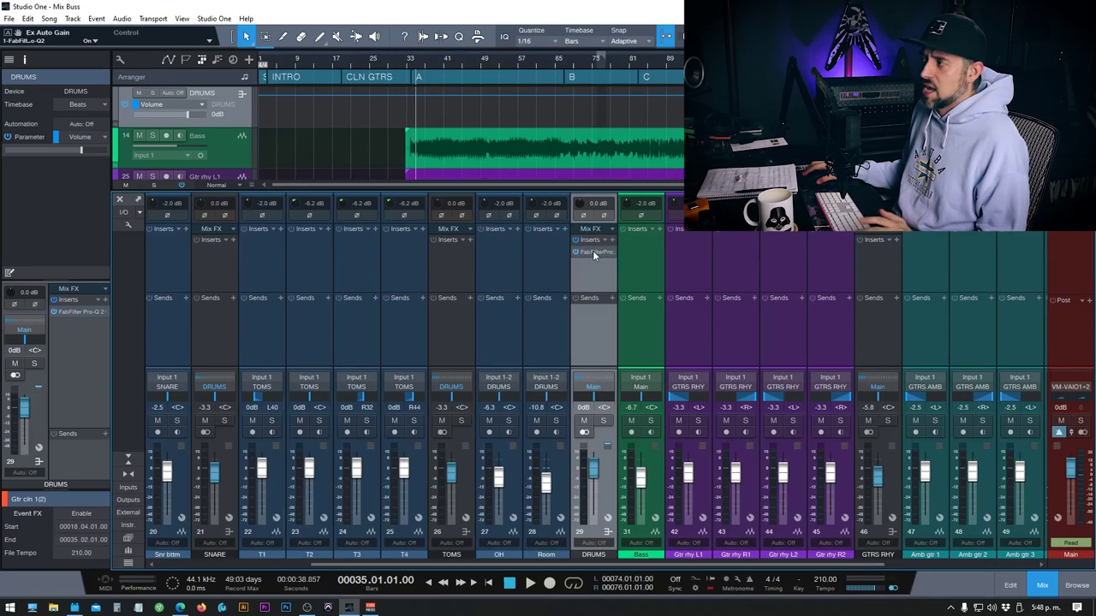
click(596, 251)
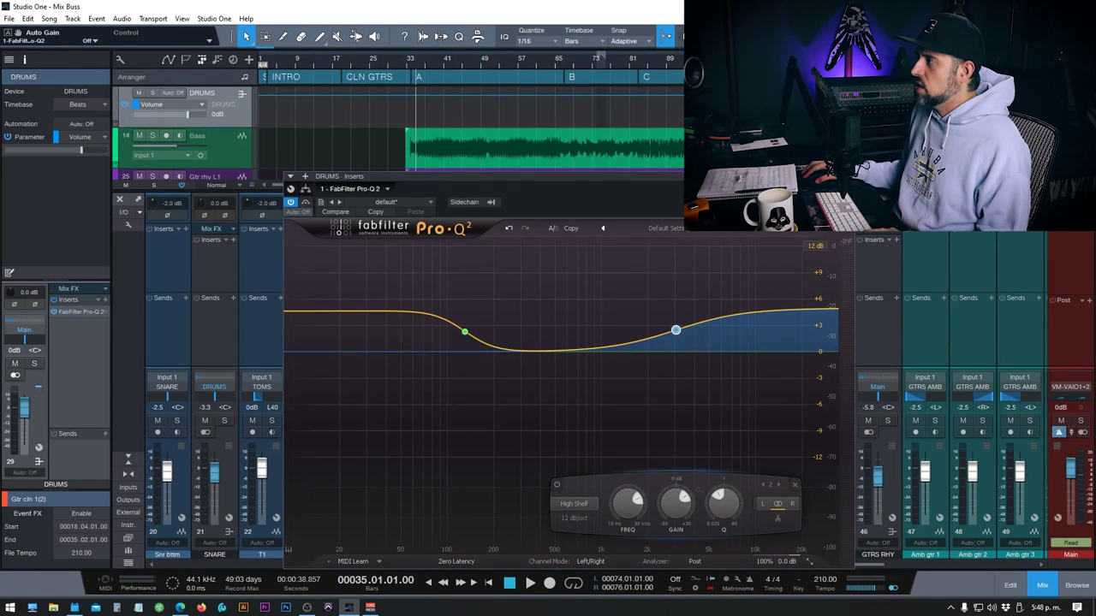
click(845, 176)
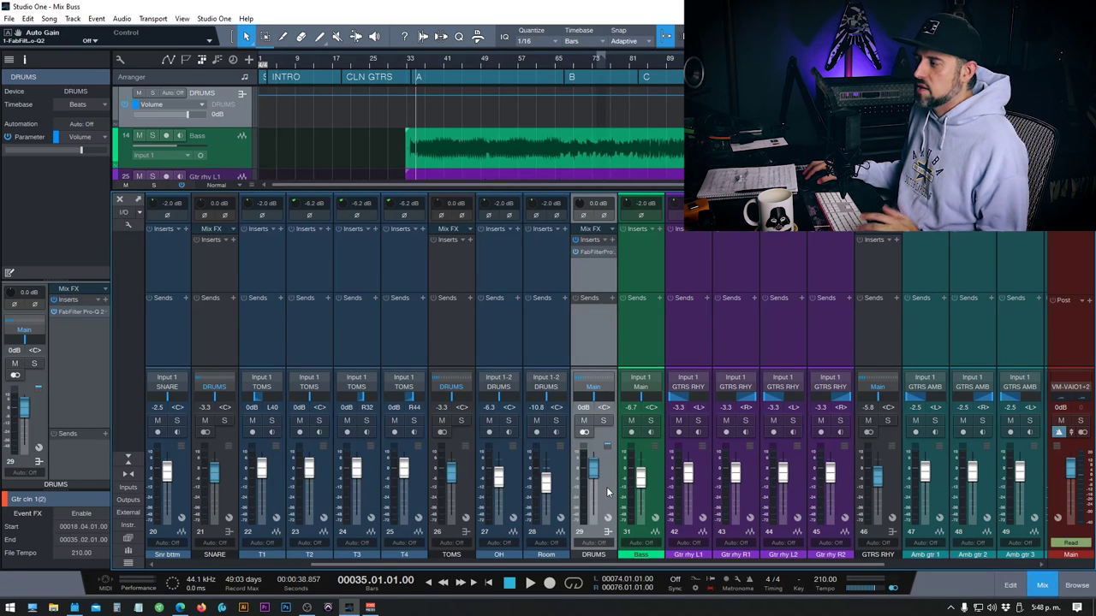
Step: Play section A and lower the DRUMS bus volume to -2.5 dB
key(space)
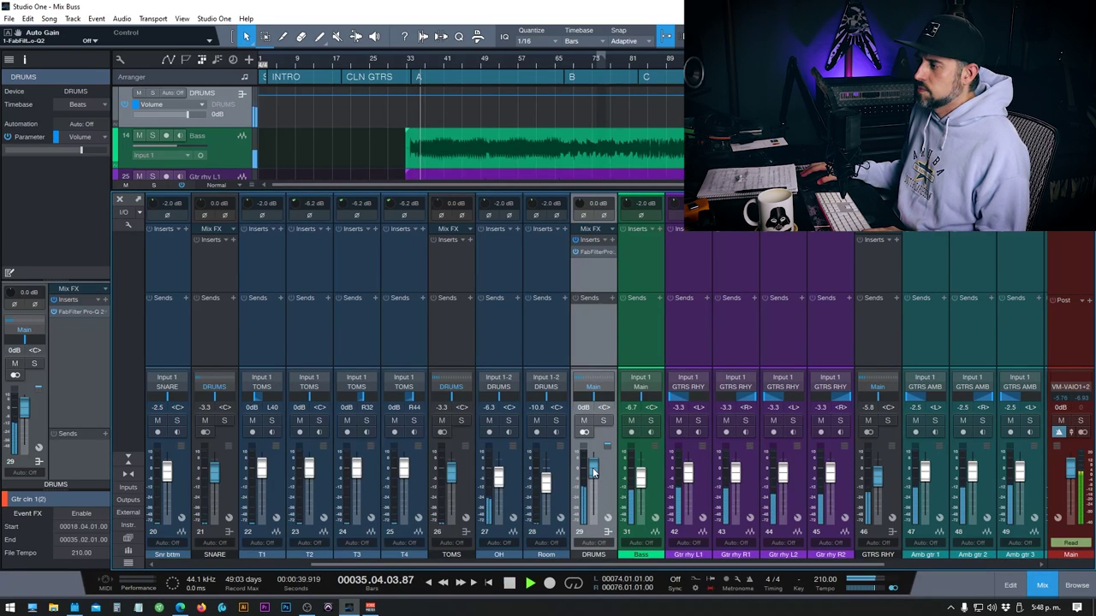
scroll(594, 473, down, 2)
scroll(594, 472, down, 1)
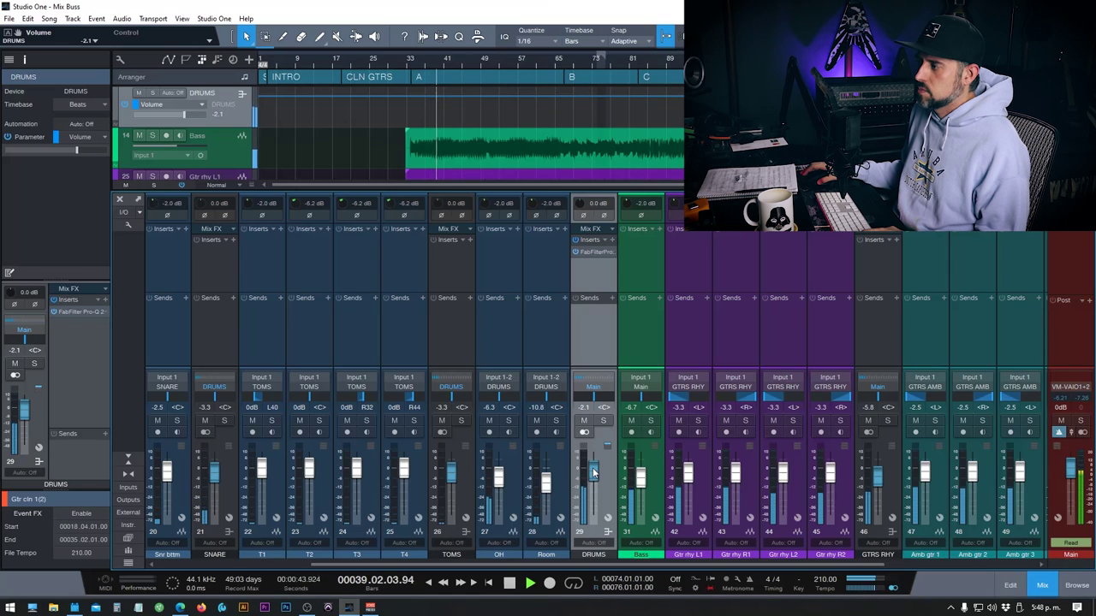
scroll(594, 473, down, 1)
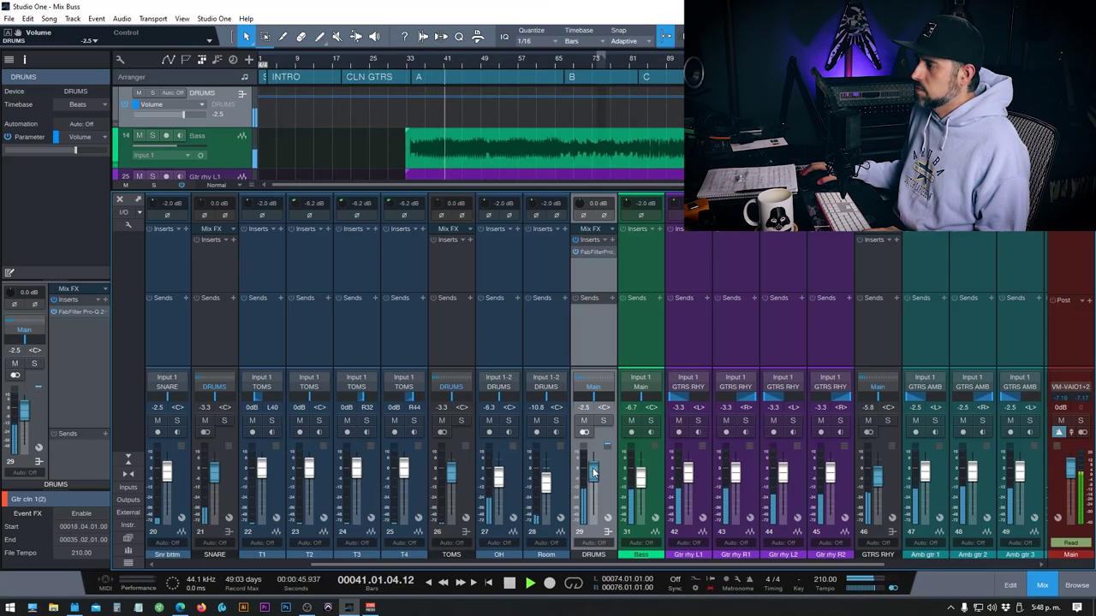
Step: Lower GTRS RHY to -6.7 dB, GTRS AMB to -9.6 dB, GTRS CLN to -9.2 dB and Bass to -7.5 dB, and stop playback
scroll(882, 482, down, 2)
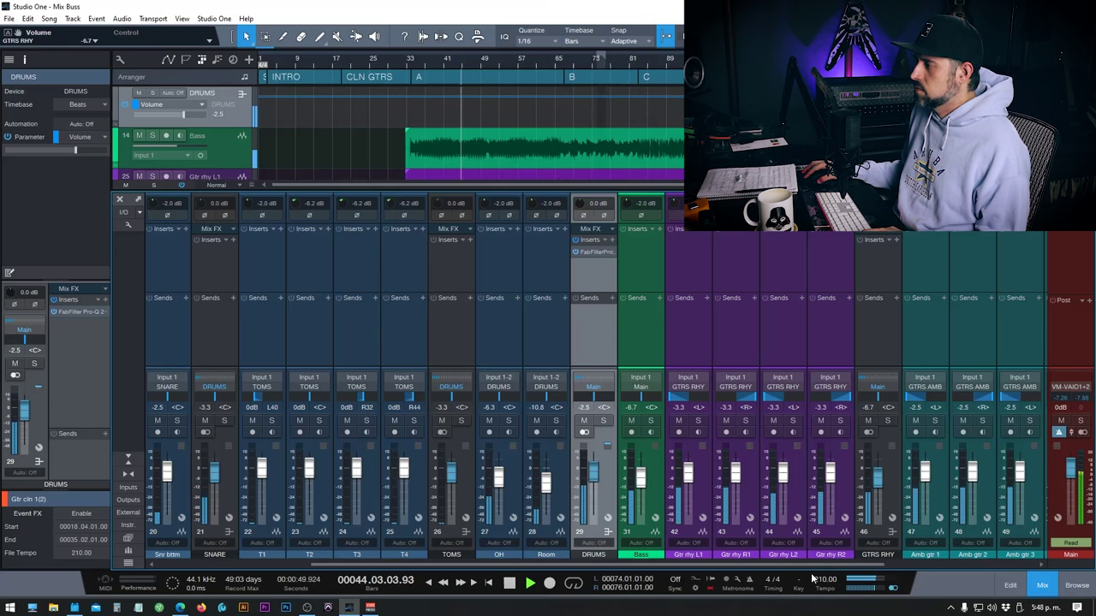
drag(815, 565, 968, 565)
scroll(881, 483, down, 1)
scroll(407, 482, down, 2)
key(space)
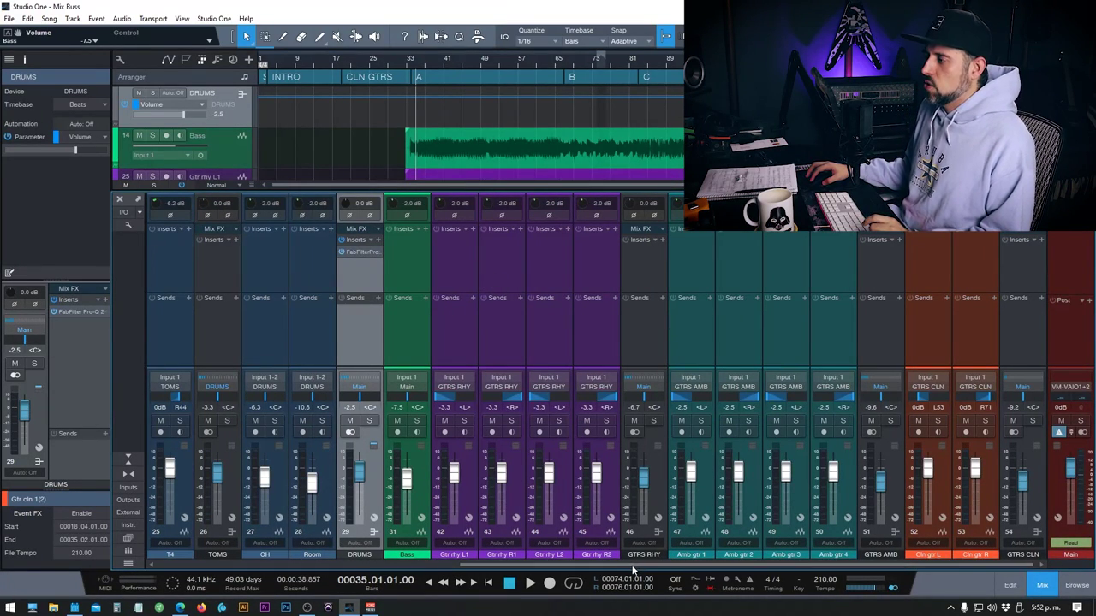
Step: Insert the Mixtool plug-in on the Kick In channel and adjust its gain
drag(632, 565, 156, 547)
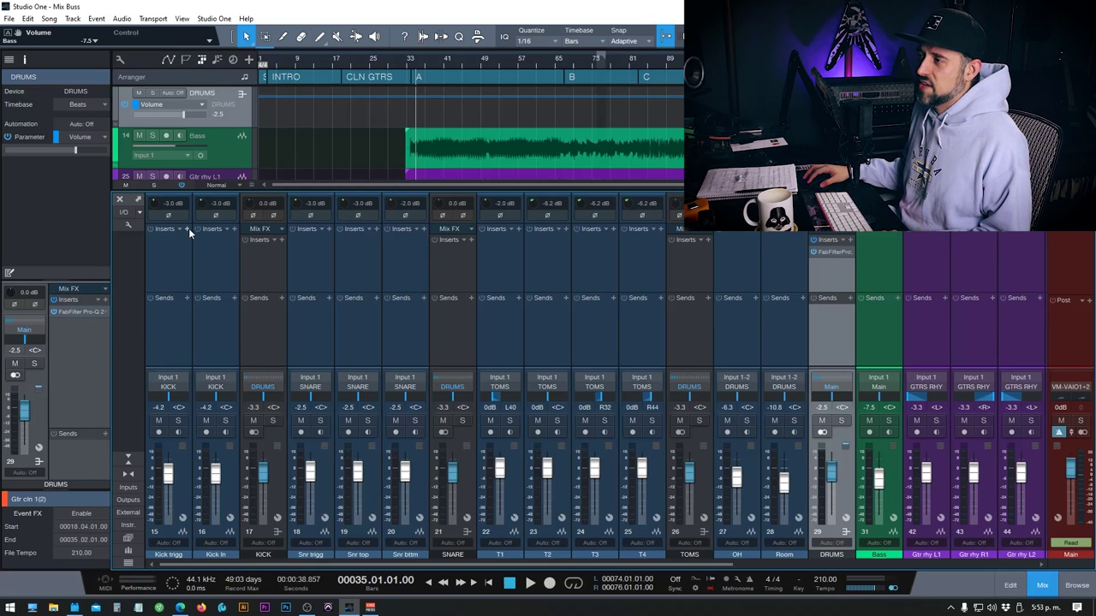
click(229, 247)
click(233, 229)
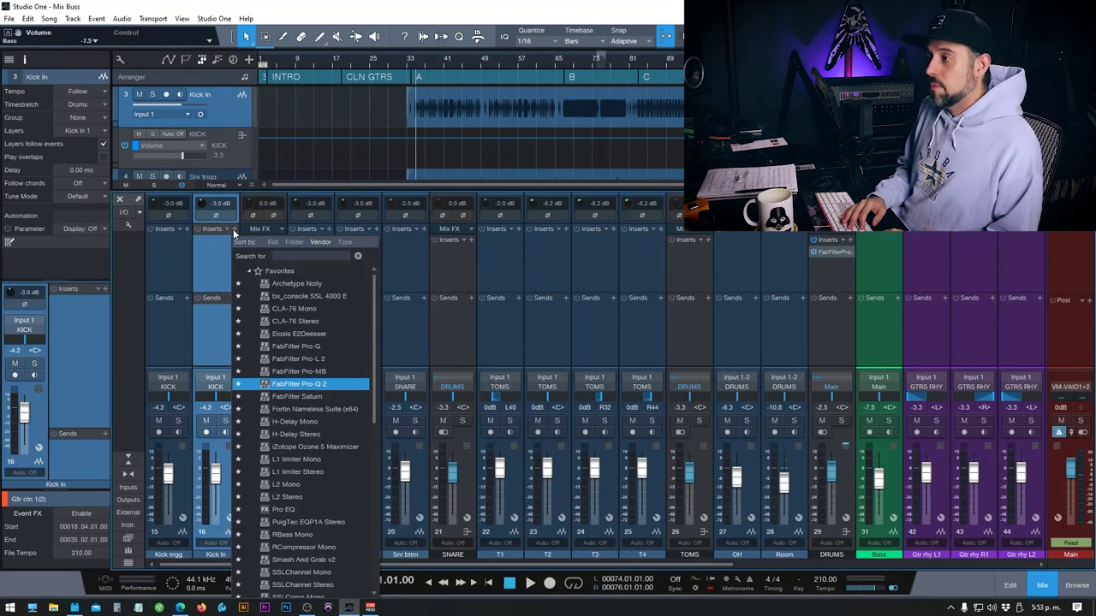
text(mixtool)
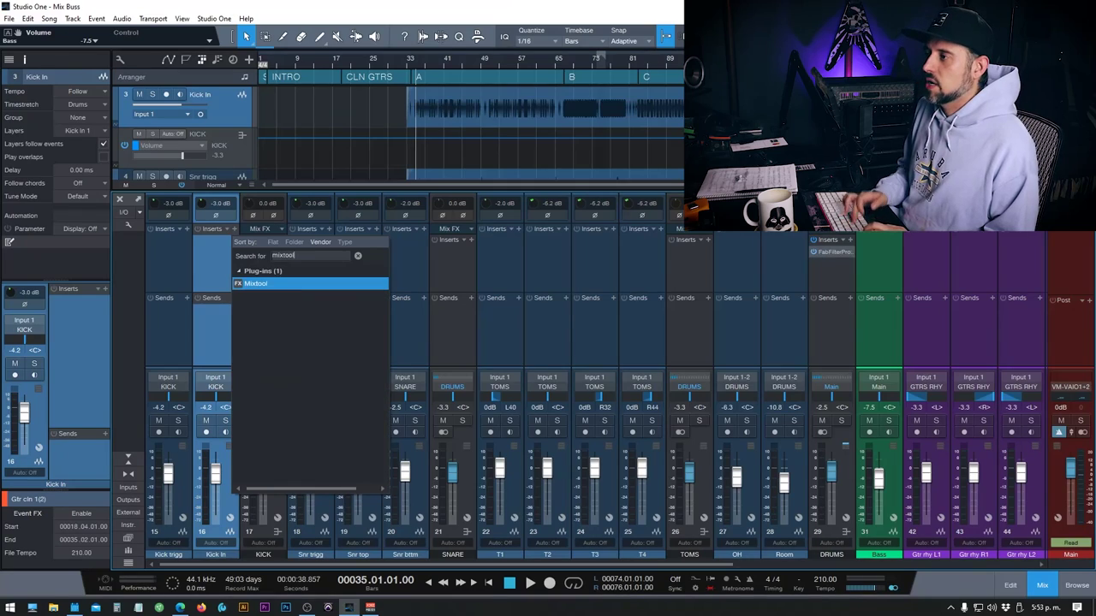
key(Return)
drag(314, 264, 316, 295)
Step: Remove Mixtool from the Kick In channel's inserts and select the Kick In event
right_click(232, 241)
click(240, 366)
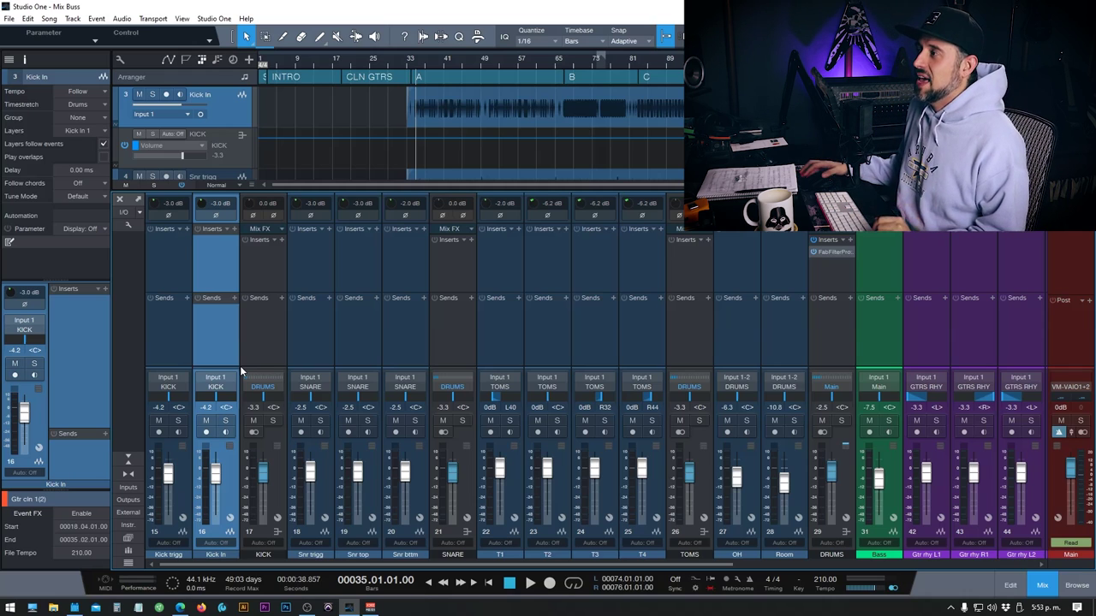
click(664, 117)
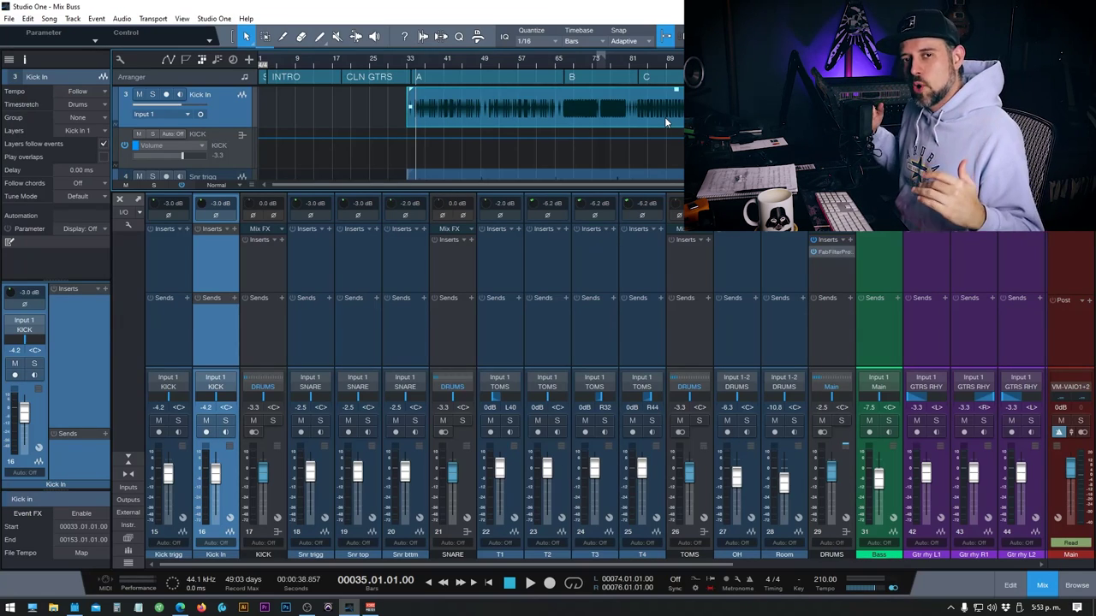
Step: Insert the SSLChannel Mono plug-in on the Snr trigg channel and reposition its window to show the gain controls
click(329, 229)
text(ssl)
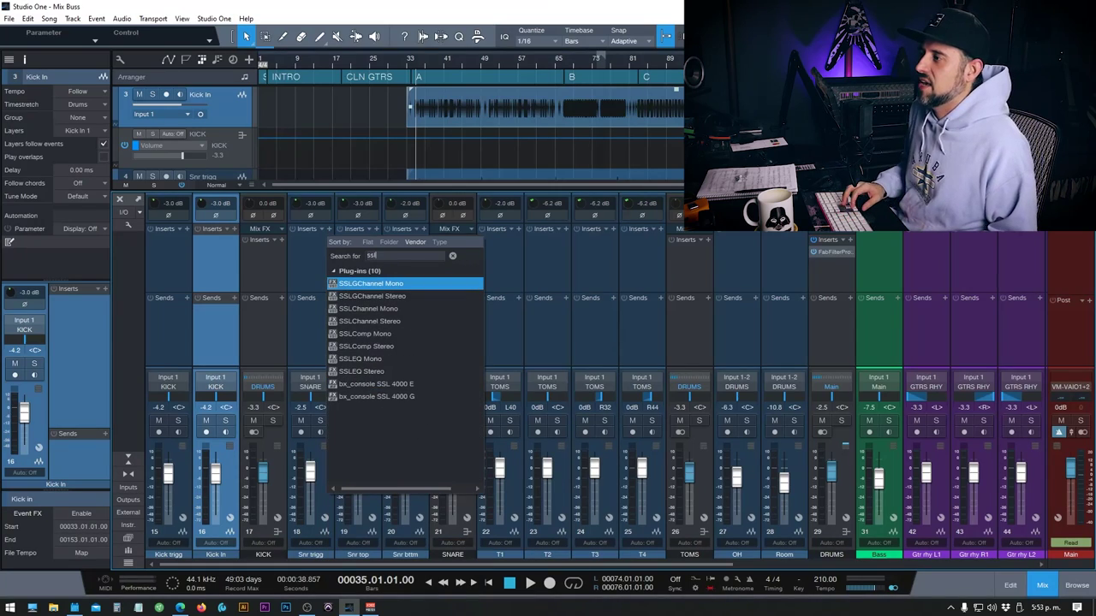
key(Down)
key(Down)
key(Down)
key(Down)
key(Down)
key(Up)
key(Up)
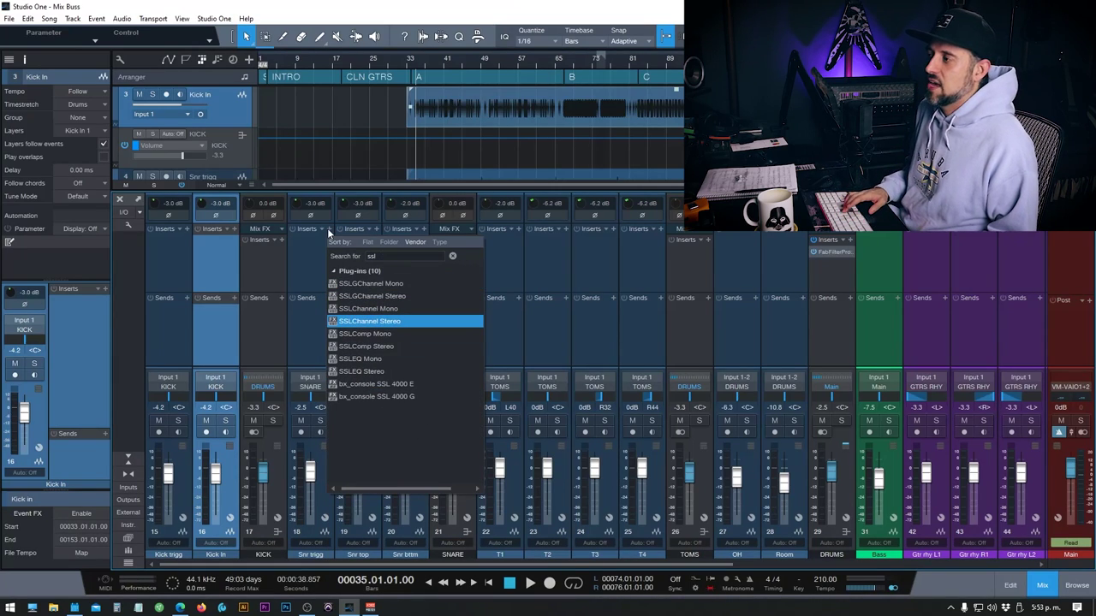
key(Up)
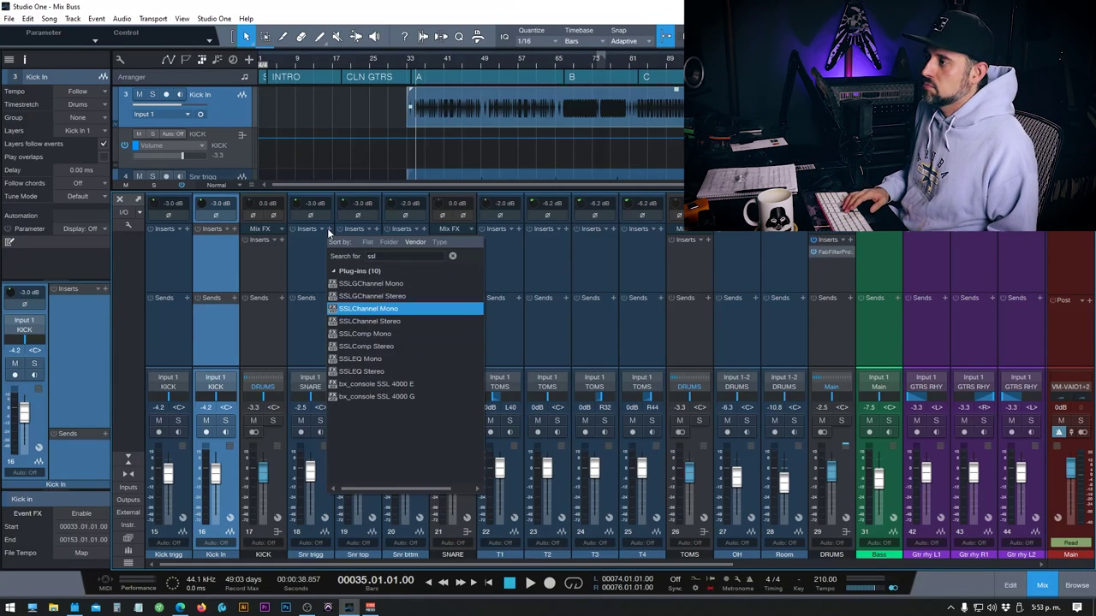
key(Return)
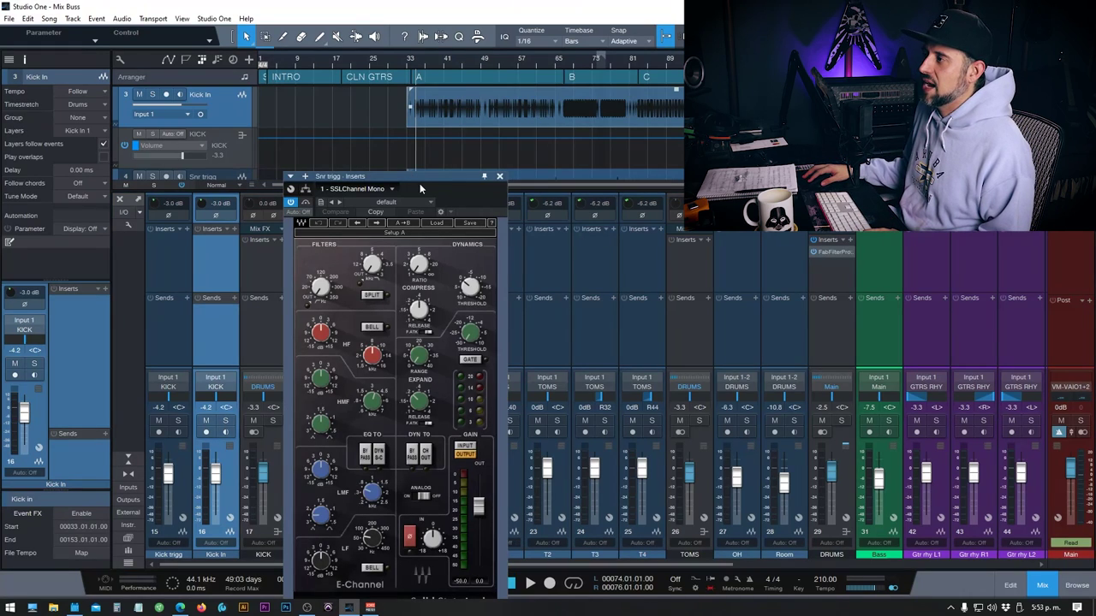
drag(419, 183, 488, 132)
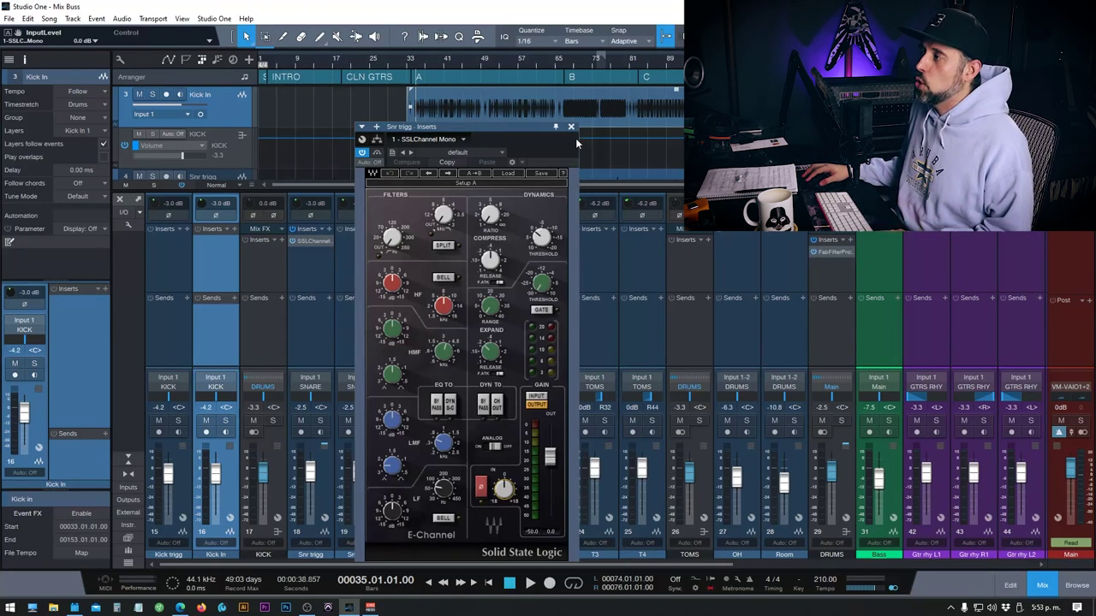
Step: Close SSLChannel Mono and remove it from the Snr trigg channel's inserts
click(571, 127)
right_click(328, 241)
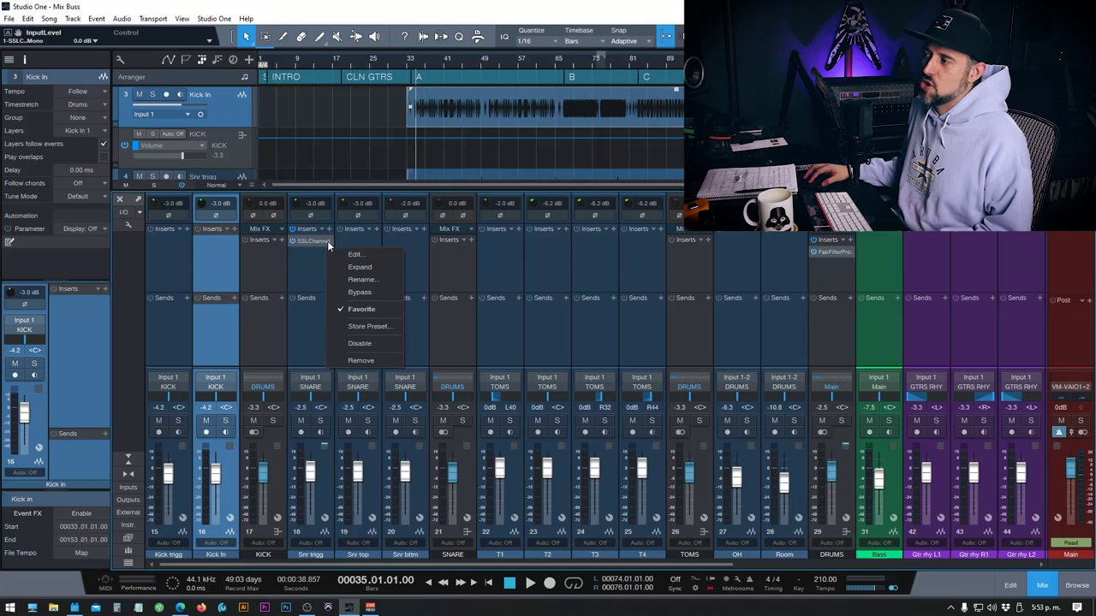
click(350, 361)
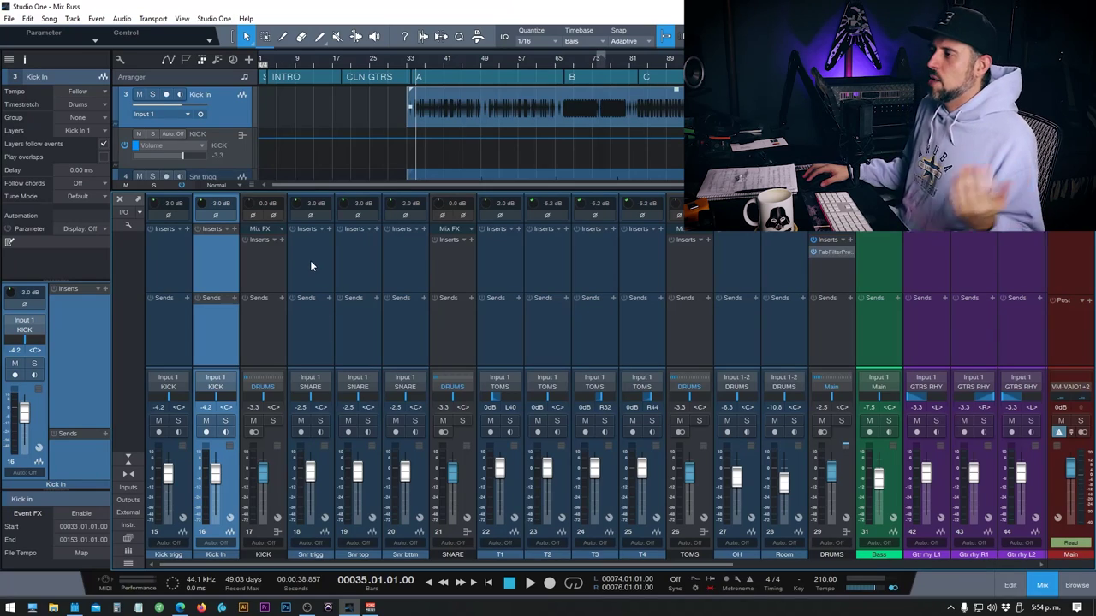
Step: Insert the Pro EQ plug-in on the Snr trigg channel
click(330, 228)
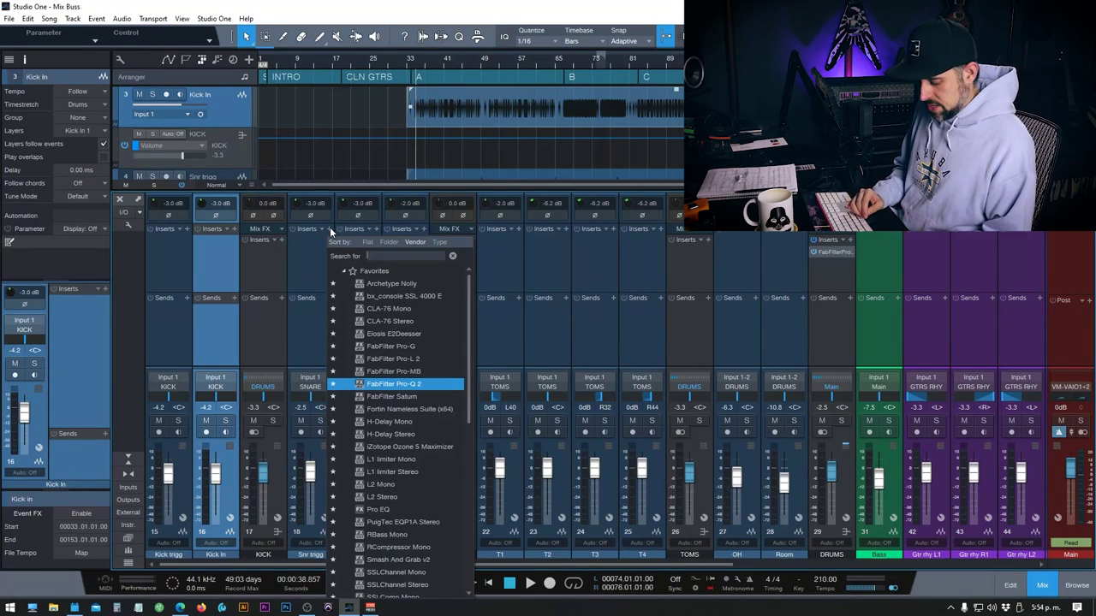
text(pro)
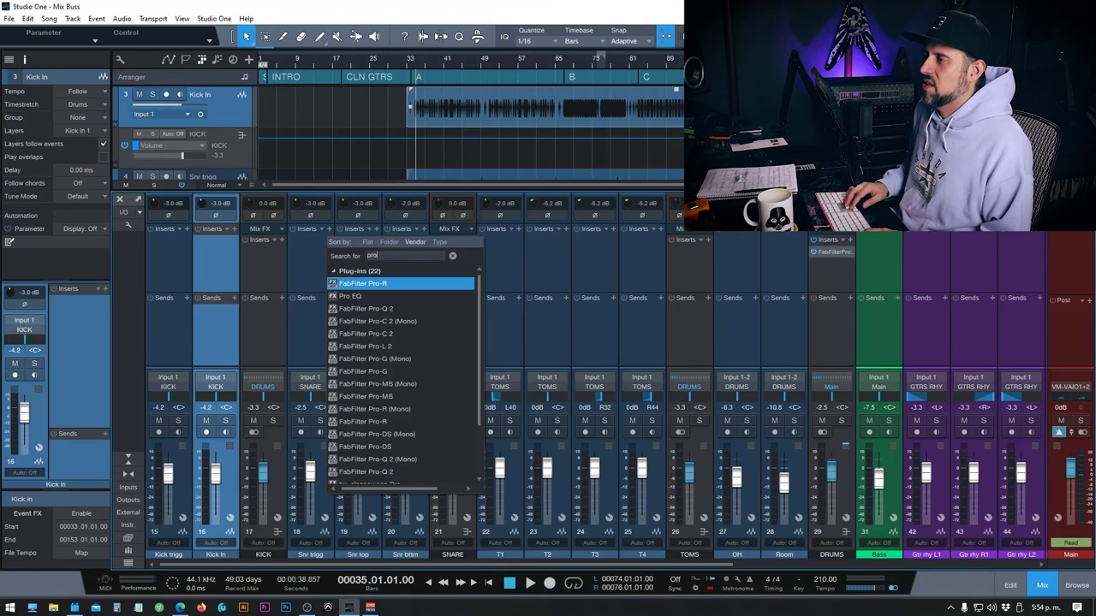
key(Return)
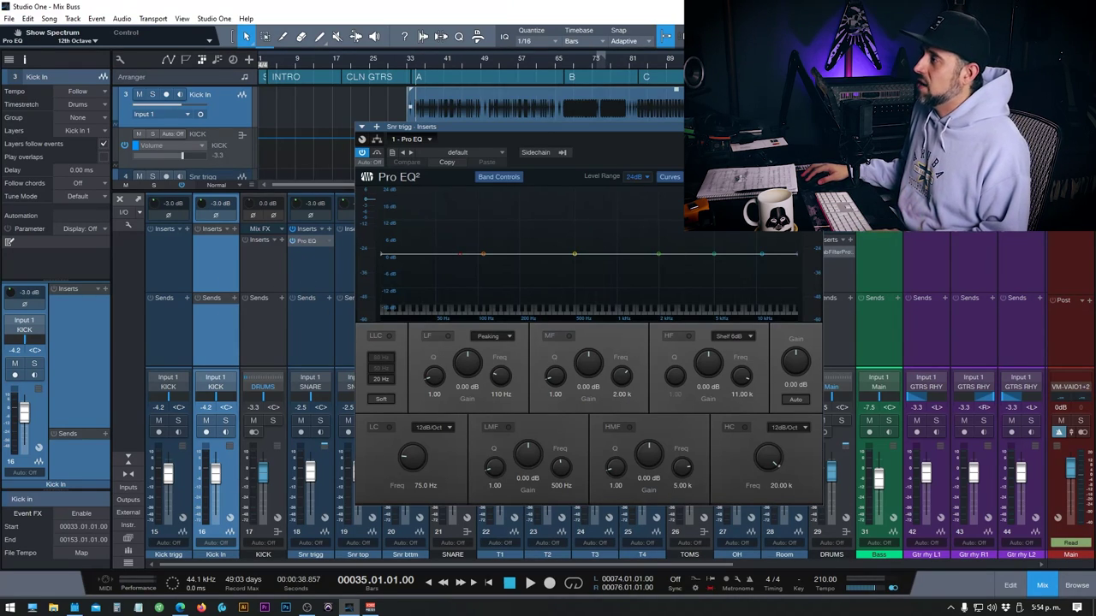
Step: Close Pro EQ and remove it from the Snr trigg channel's inserts
key(Escape)
right_click(327, 243)
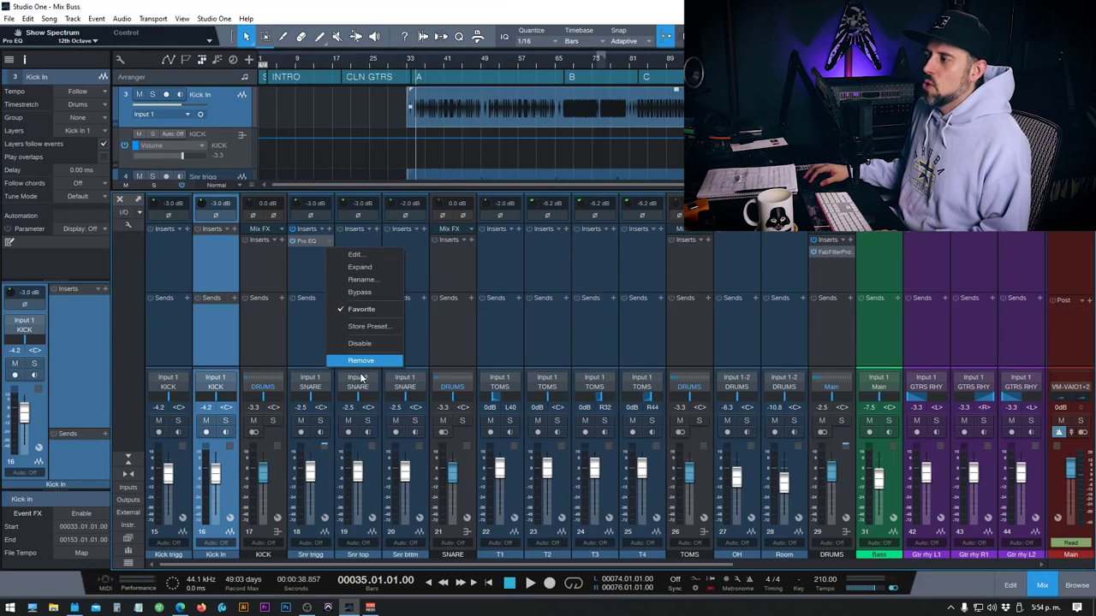
click(355, 362)
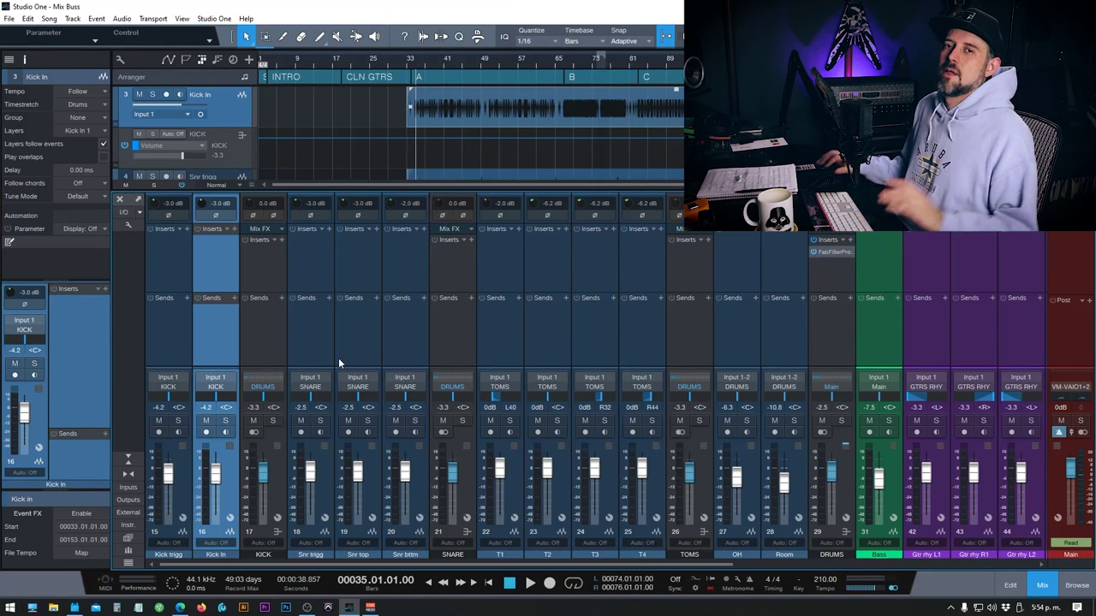